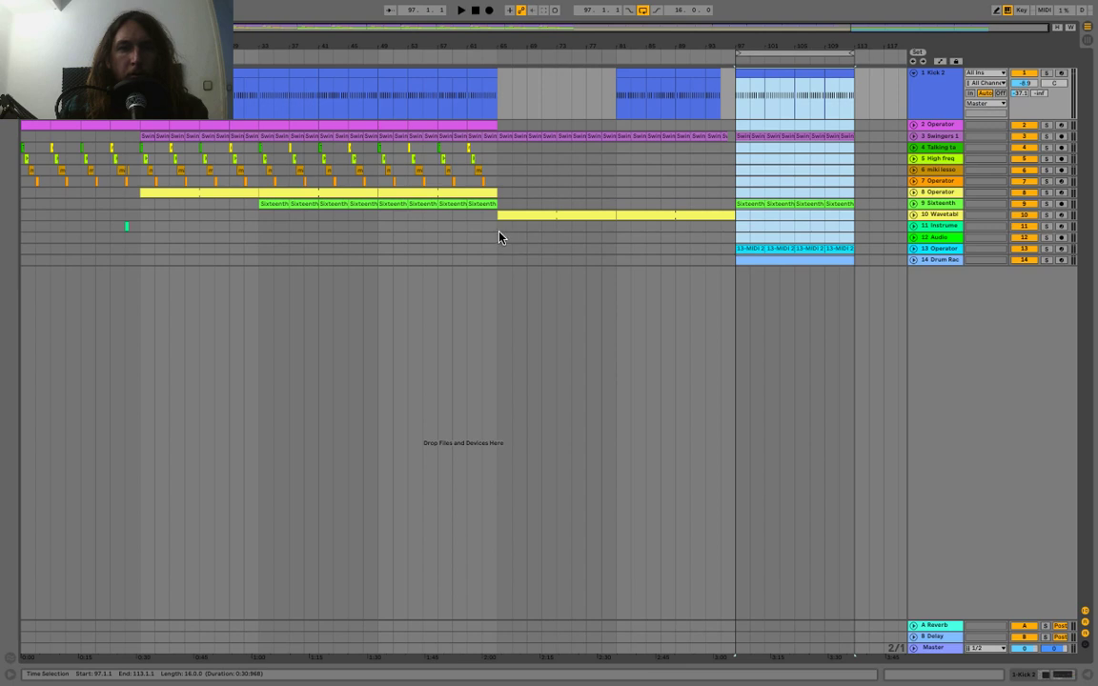
Play back the arrangement from bar 49 to hear the full section leading up to the breakdown.
left_click_drag(497, 239, 735, 161)
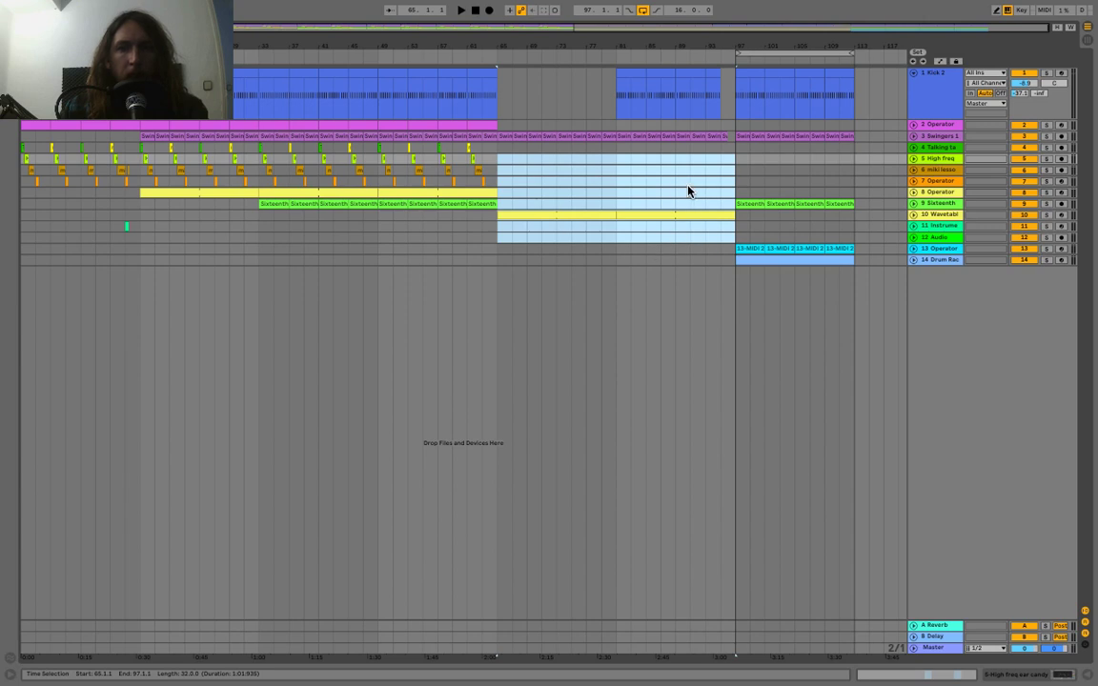
left_click_drag(733, 172, 853, 229)
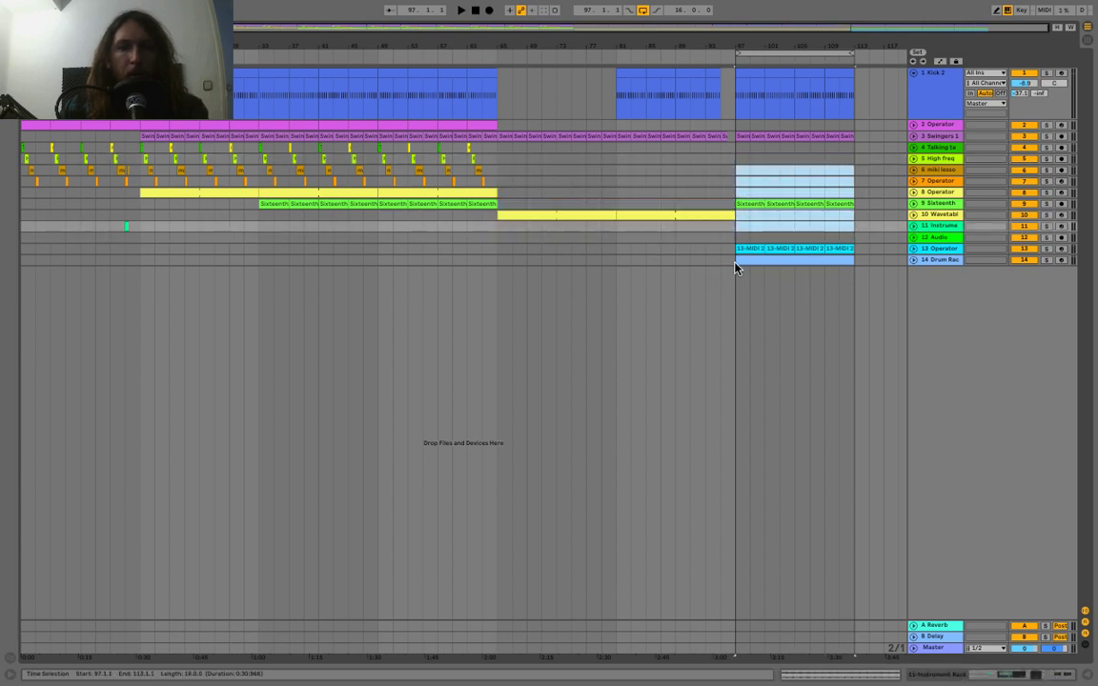
left_click(380, 236)
key("space")
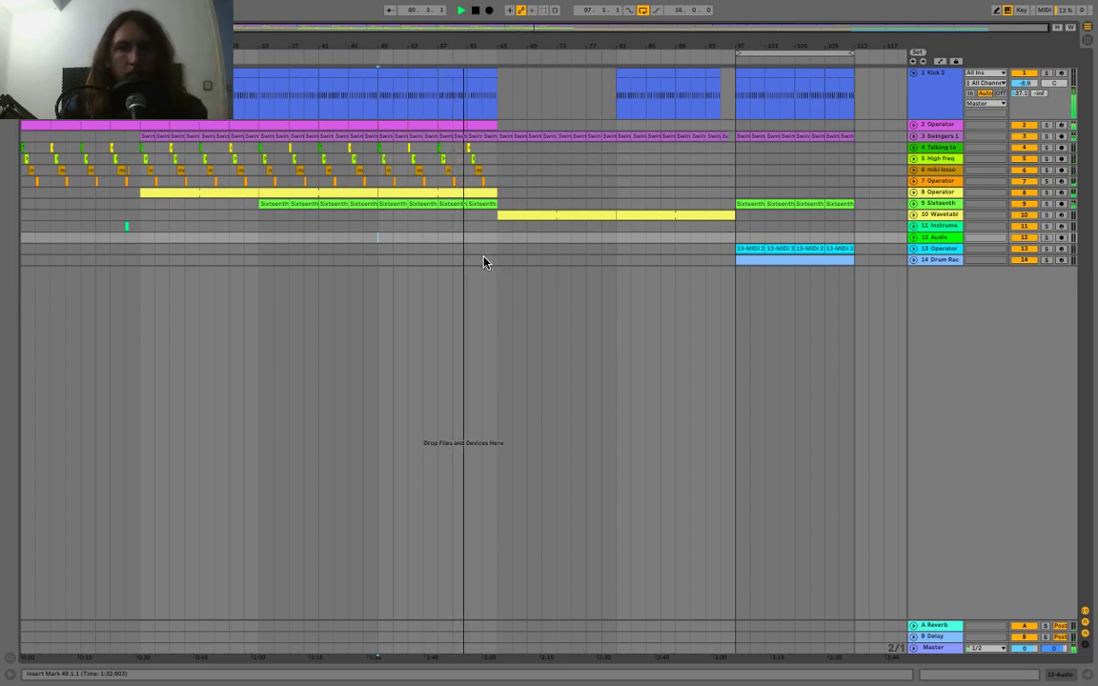
key("space")
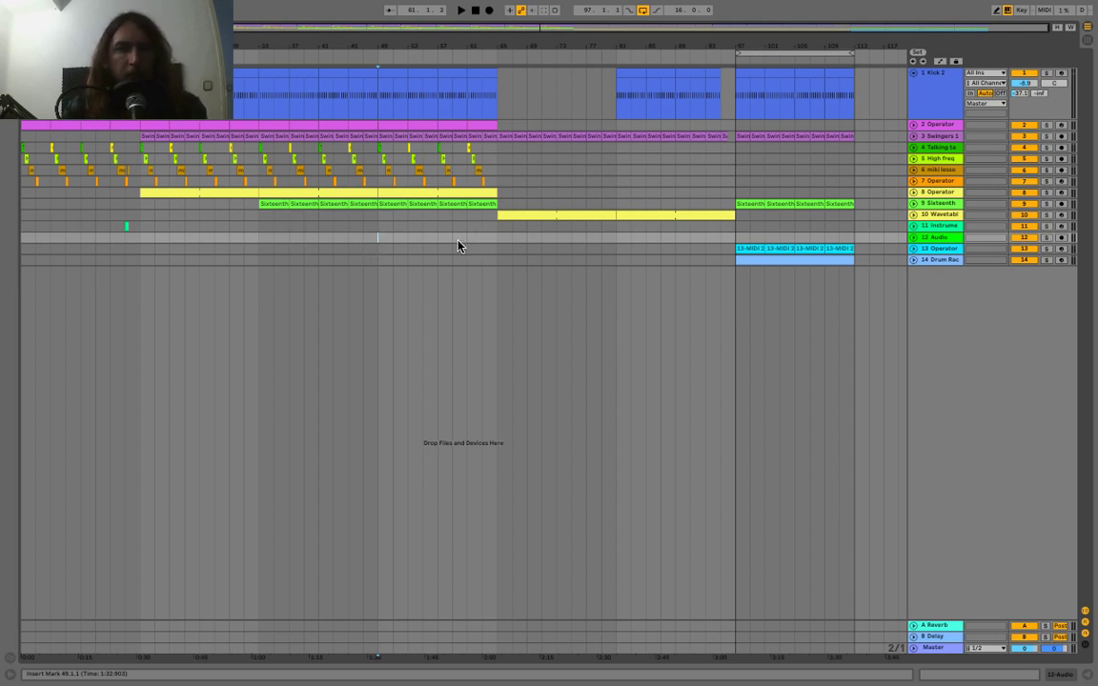
Examine how the arrangement is divided across bars 1–17, 33–65 and the breakdown at bars 65–97.
left_click_drag(498, 240, 23, 72)
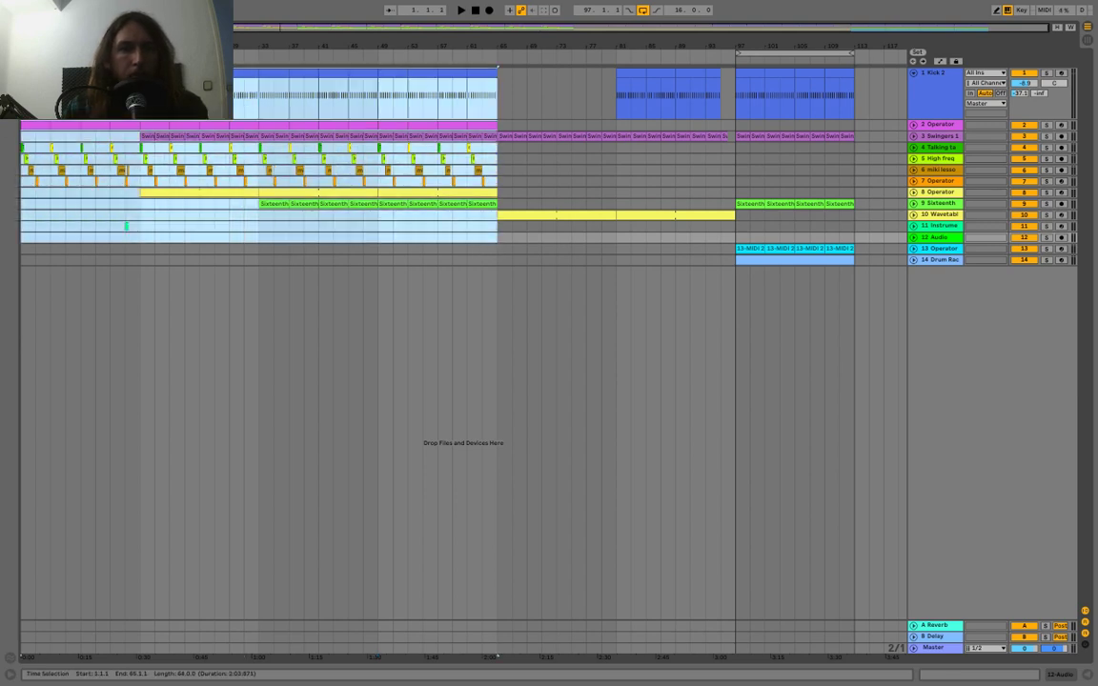
left_click(149, 228)
mouse_move(23, 219)
left_mouse_down()
mouse_move(154, 124)
mouse_move(140, 125)
left_mouse_up()
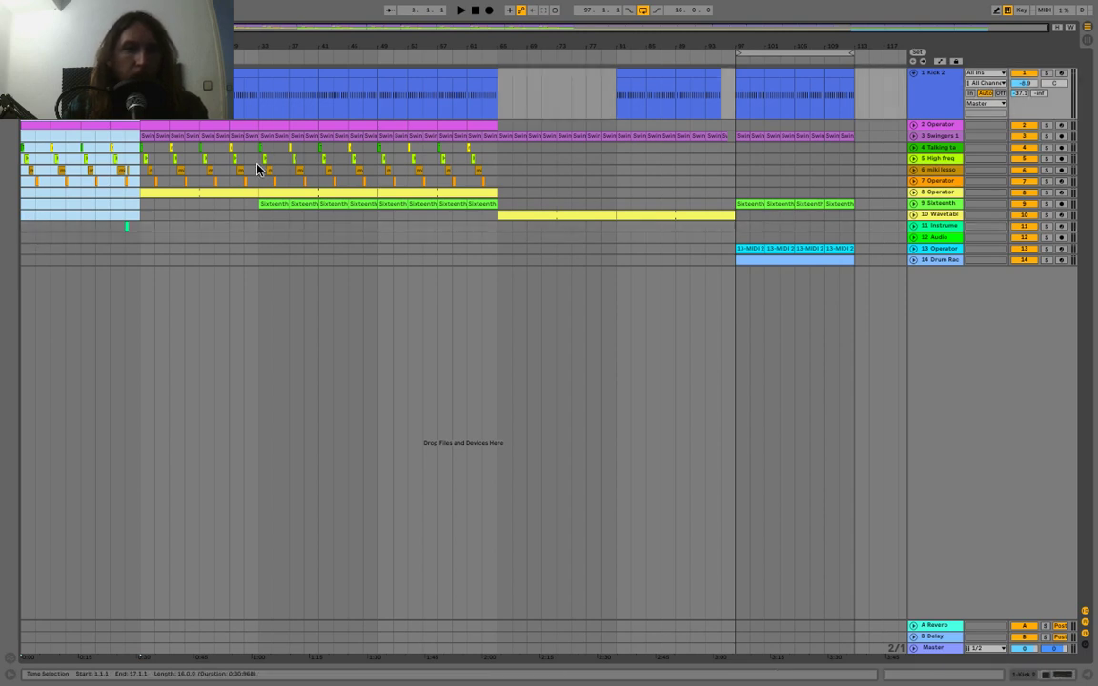
left_click(253, 235)
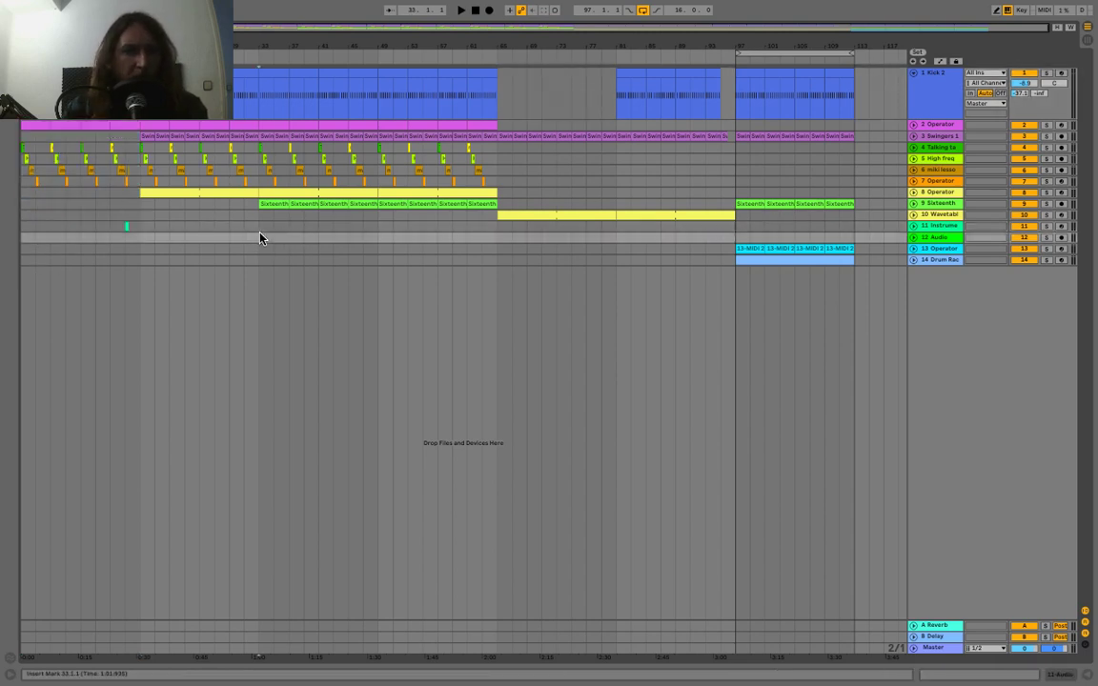
left_click_drag(258, 229, 496, 91)
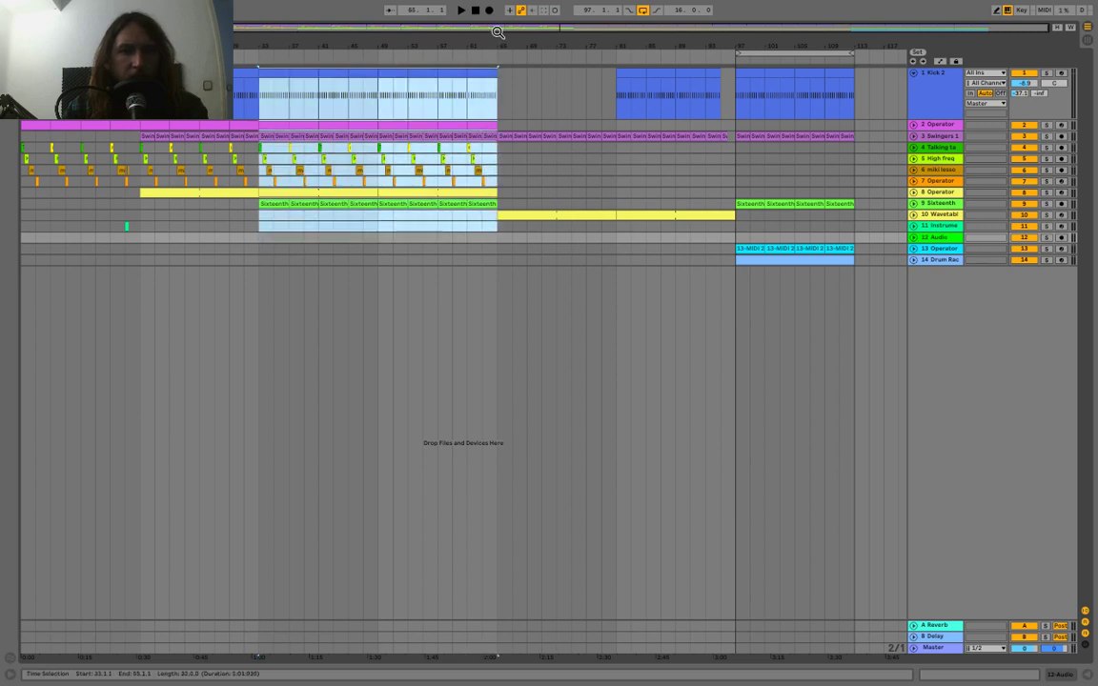
left_click(253, 229)
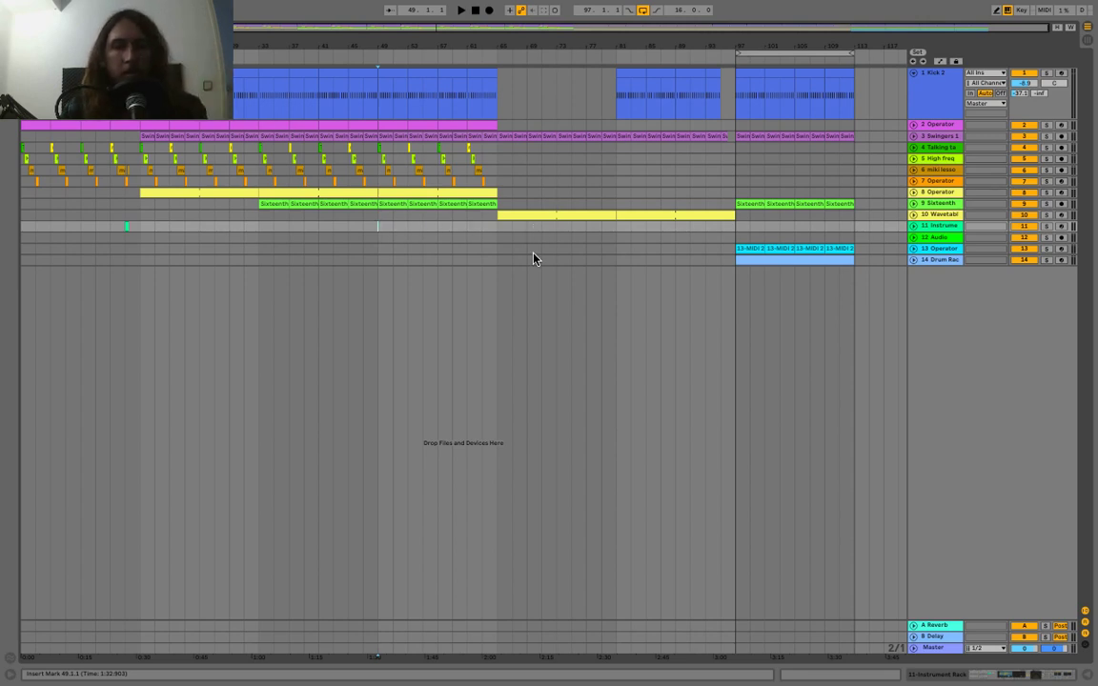
left_click_drag(500, 232, 735, 68)
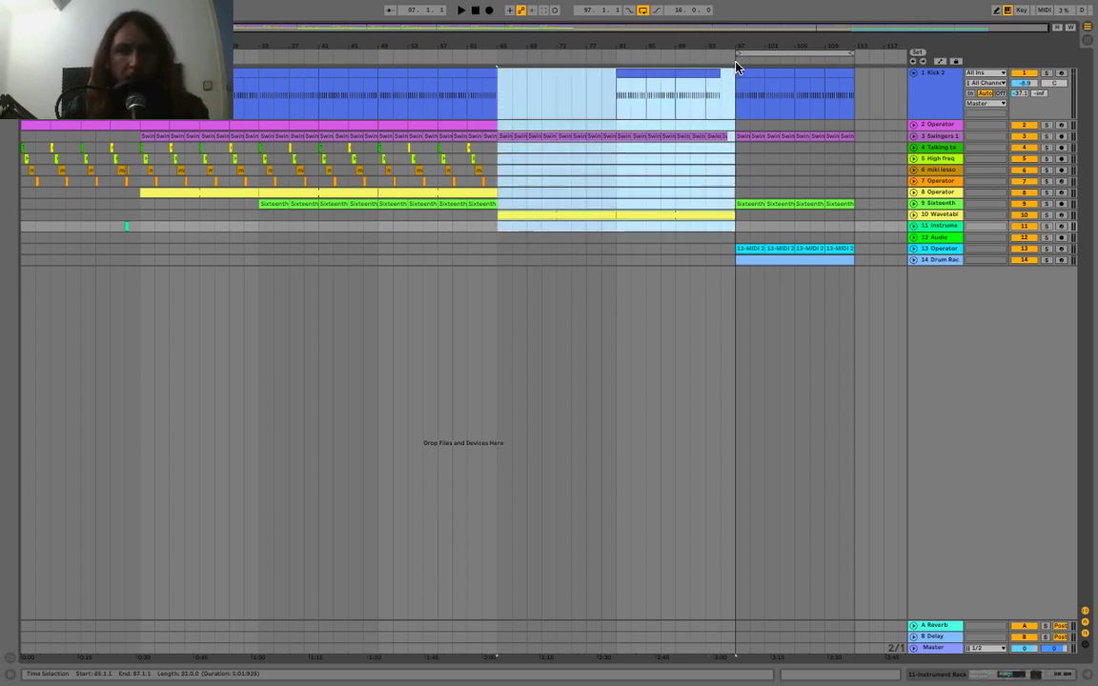
left_click(629, 227)
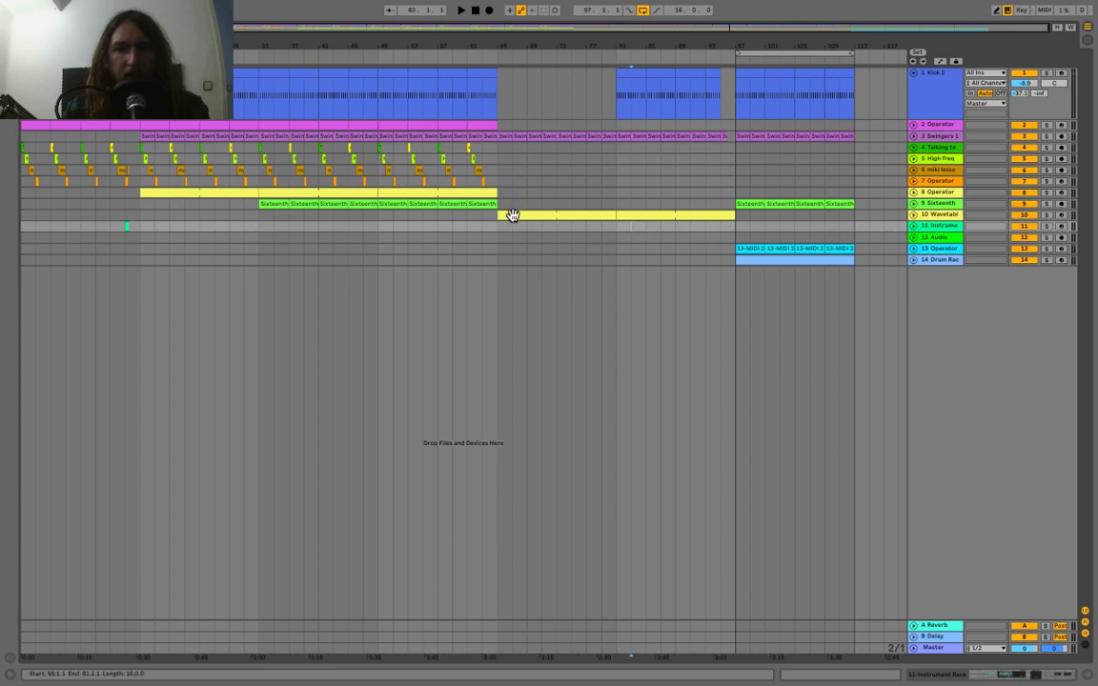
Listen to the breakdown from bar 65, including the kick's entry at bar 81.
left_click(503, 215)
key("space")
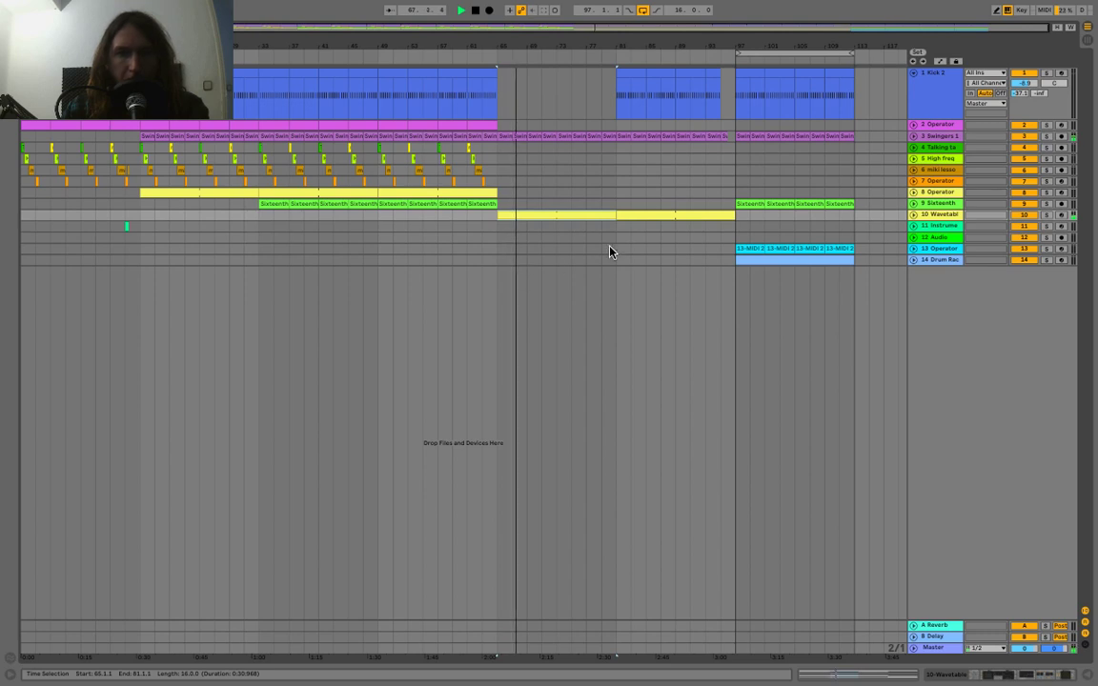
left_click_drag(502, 210, 735, 77)
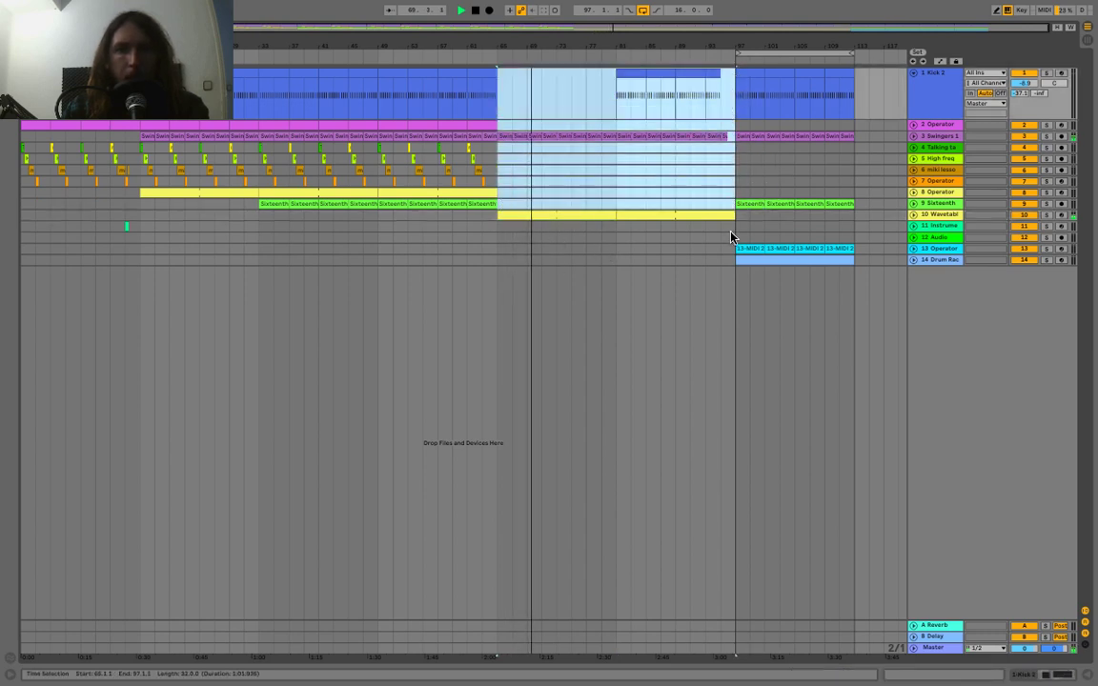
left_click(736, 228)
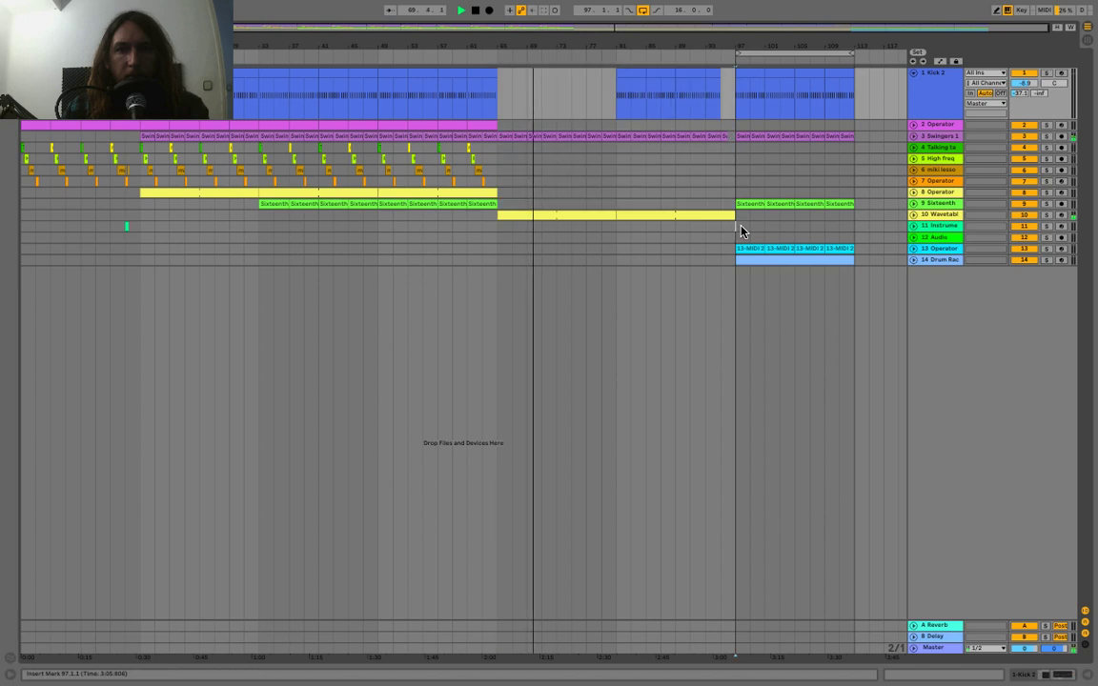
left_click(617, 170)
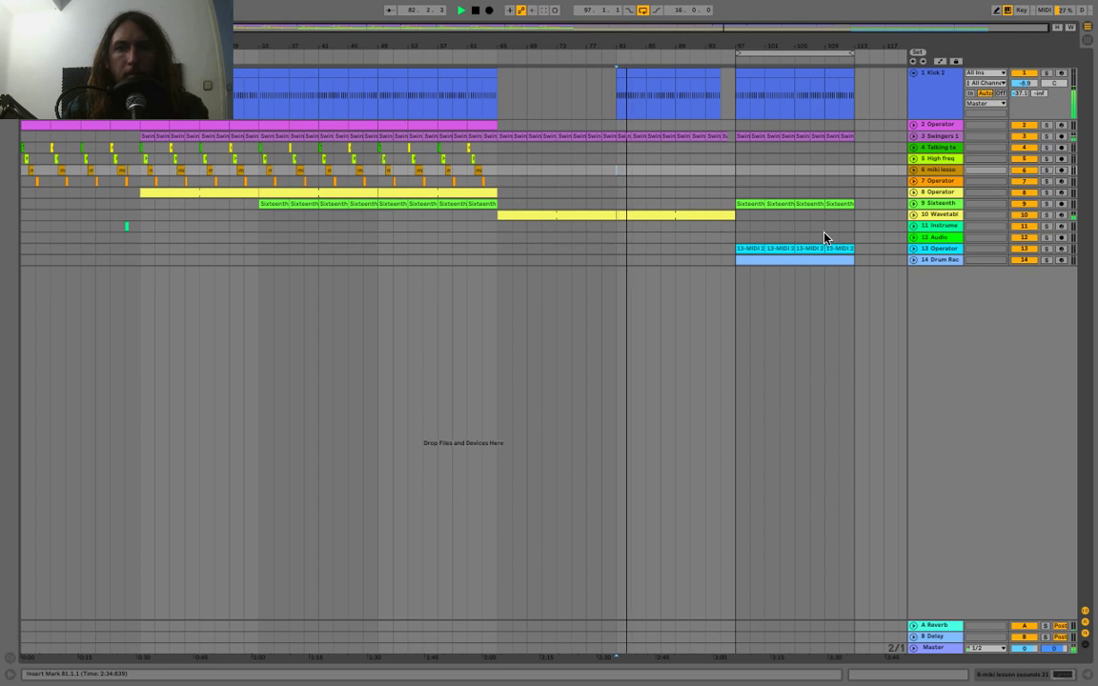
key("space")
Insert a MIDI track below track 10 and fill bars 65–97 with two copies of track 10's 16-bar chord clip.
right_click(931, 217)
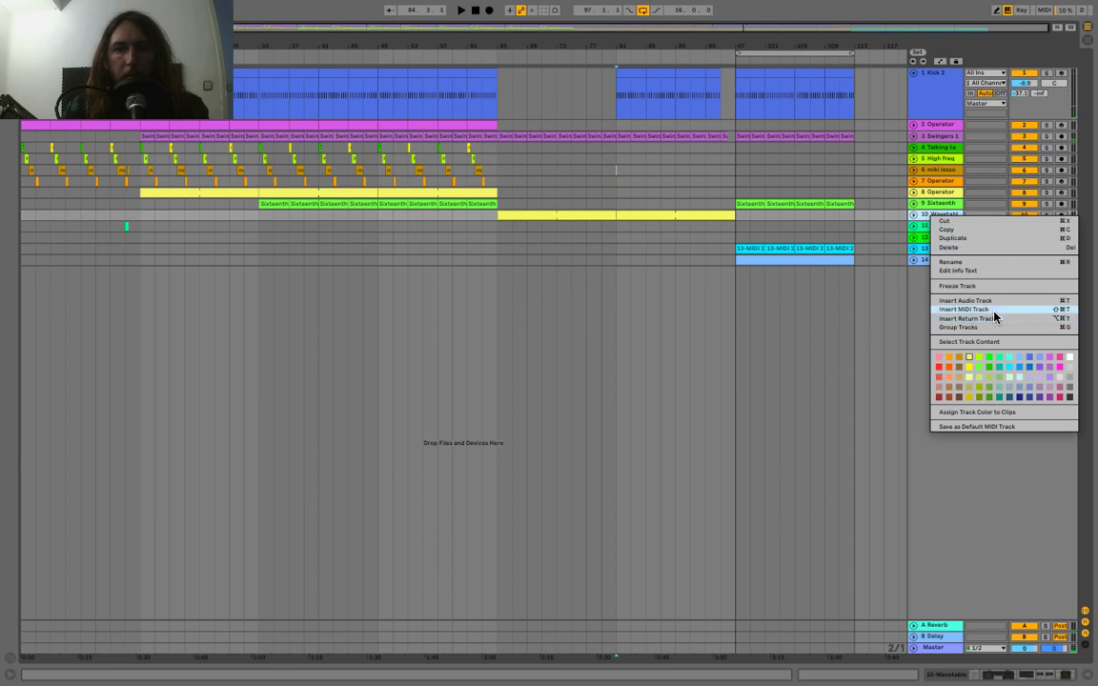
left_click(991, 310)
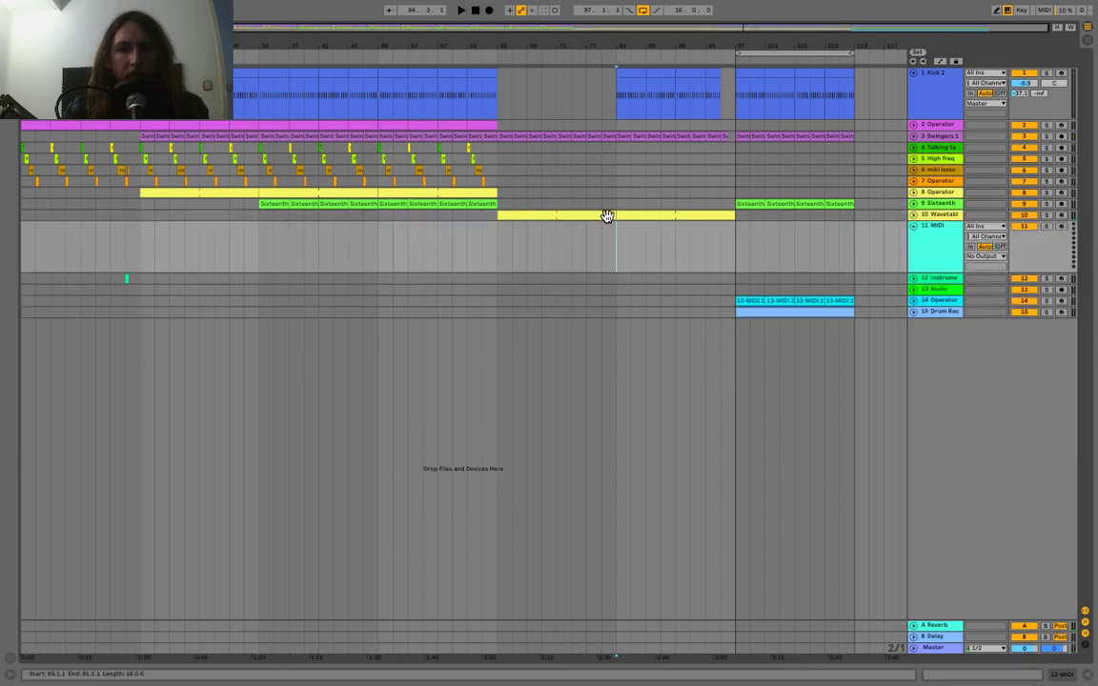
left_click_drag(607, 217, 607, 235)
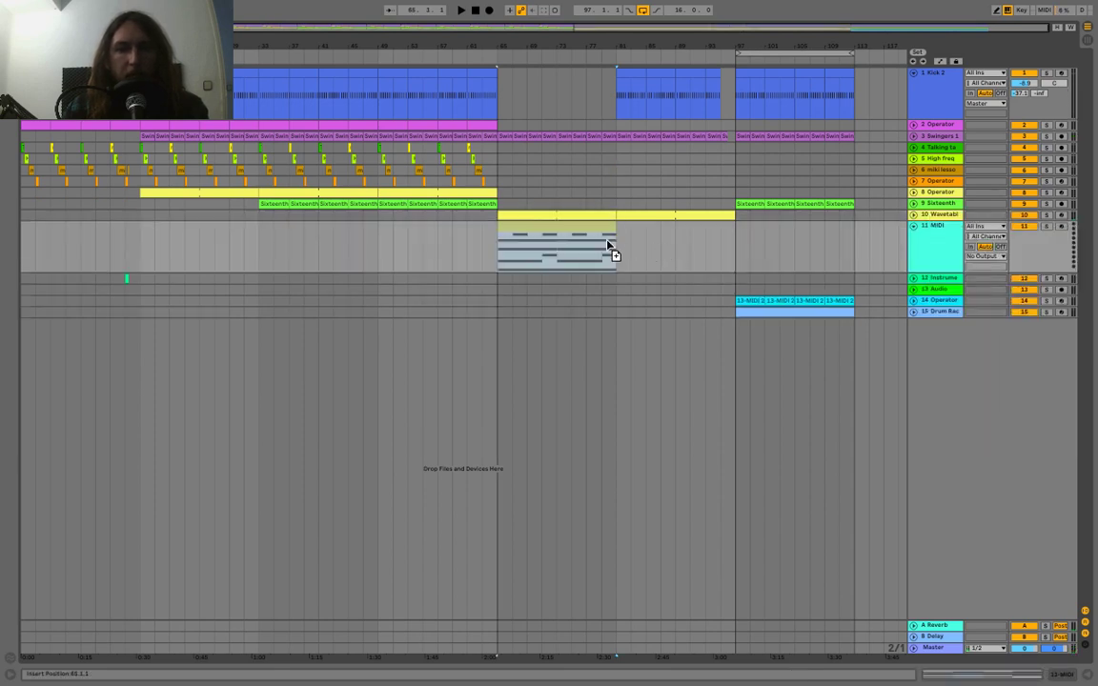
left_click_drag(607, 245, 607, 246)
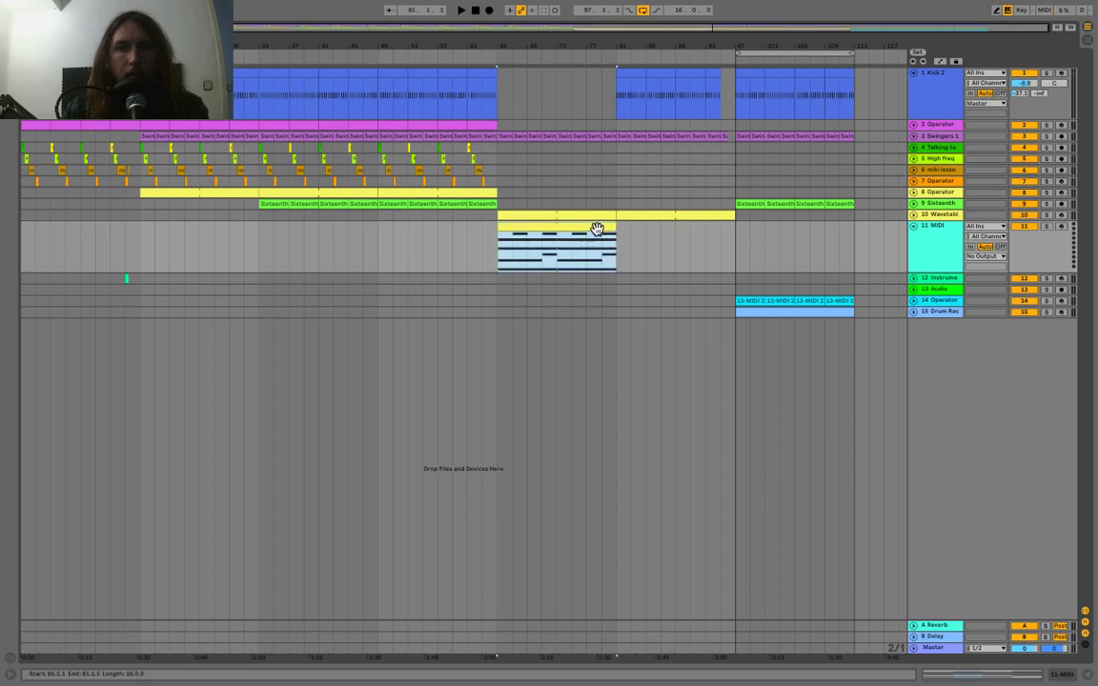
key("ctrl+d")
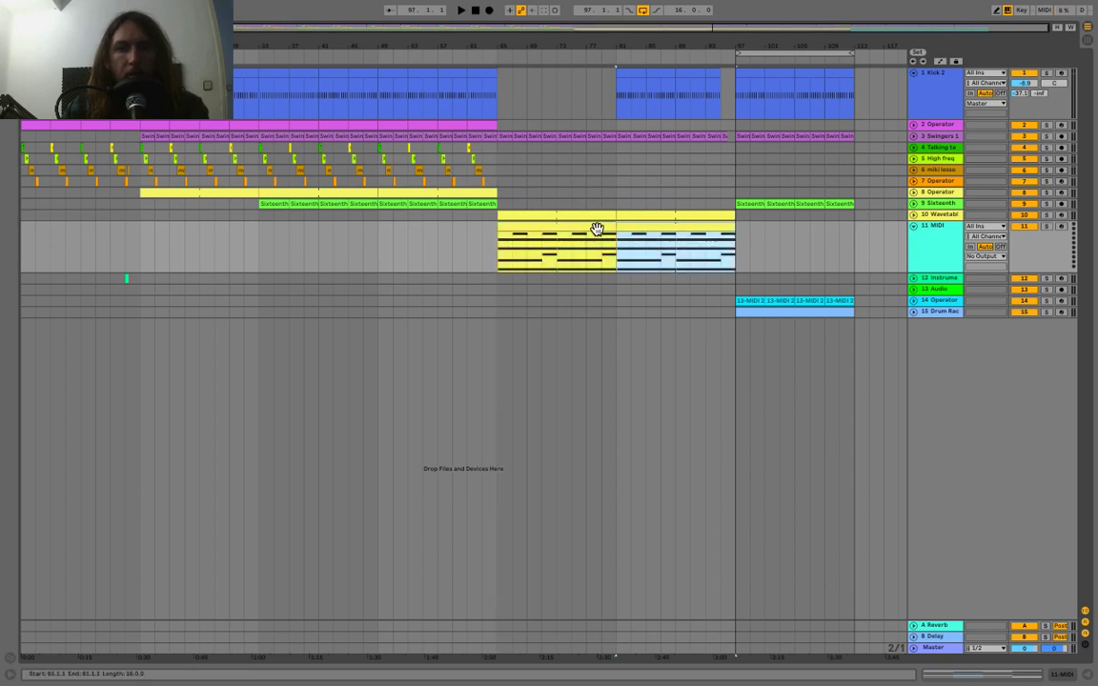
Solo the new MIDI track and load the Wavetable instrument onto it.
left_click(1045, 227)
left_click(11, 27)
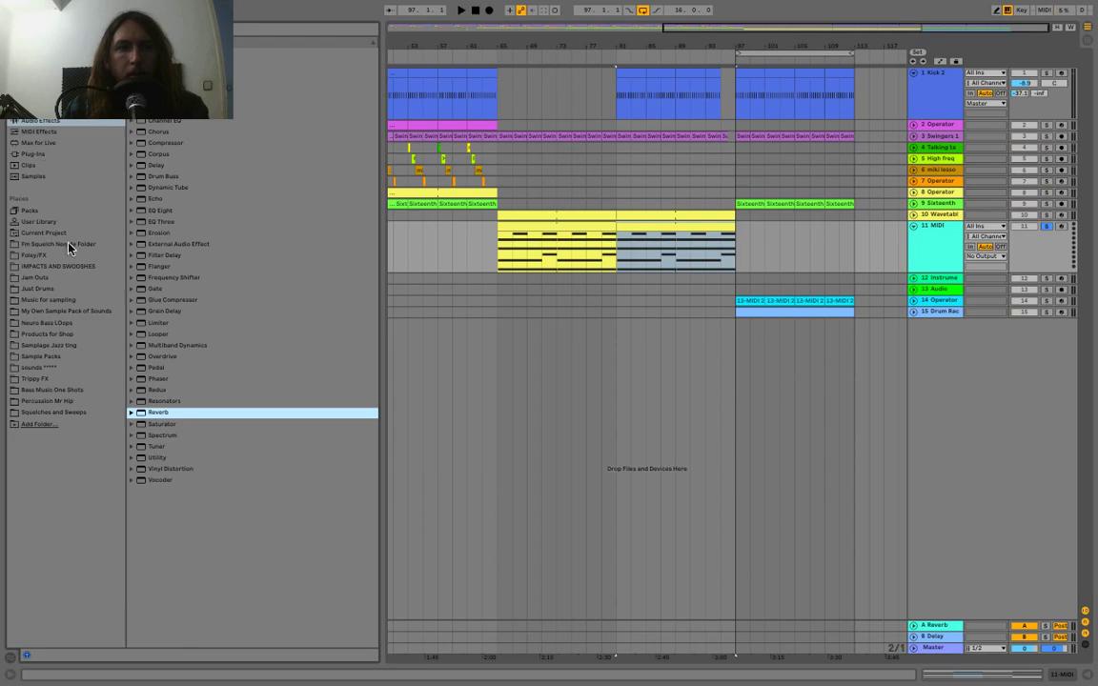
left_click(46, 110)
left_click(159, 179)
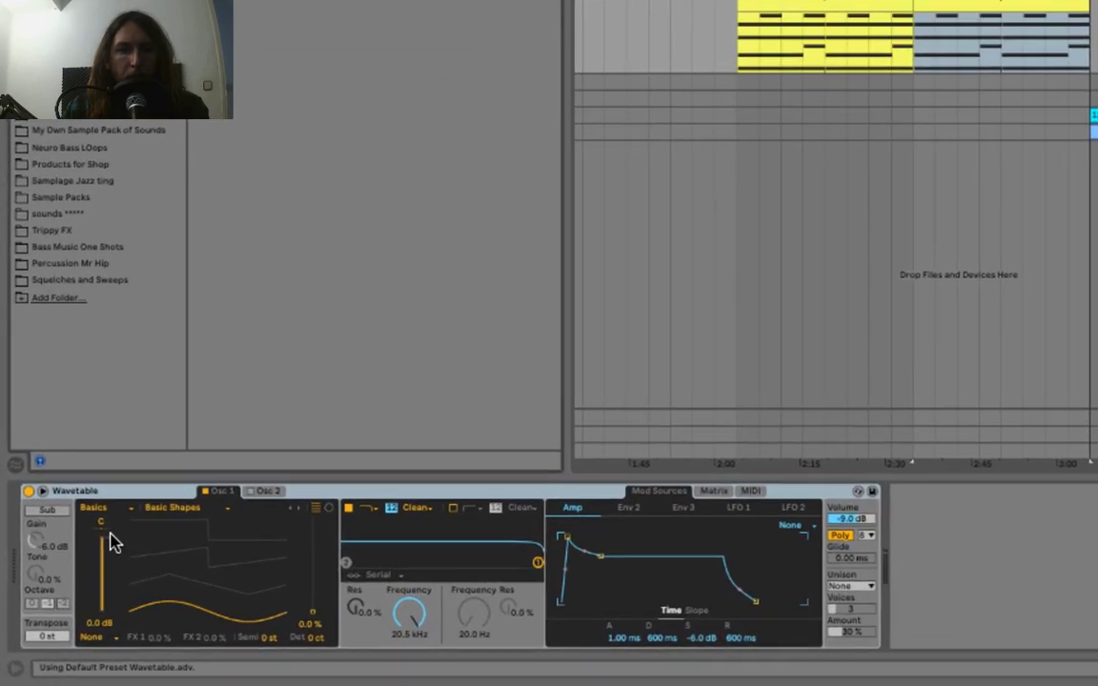
Set Wavetable's oscillator 1 to the Transformations table in the Complex category, with the position at 5.7%.
left_click(72, 566)
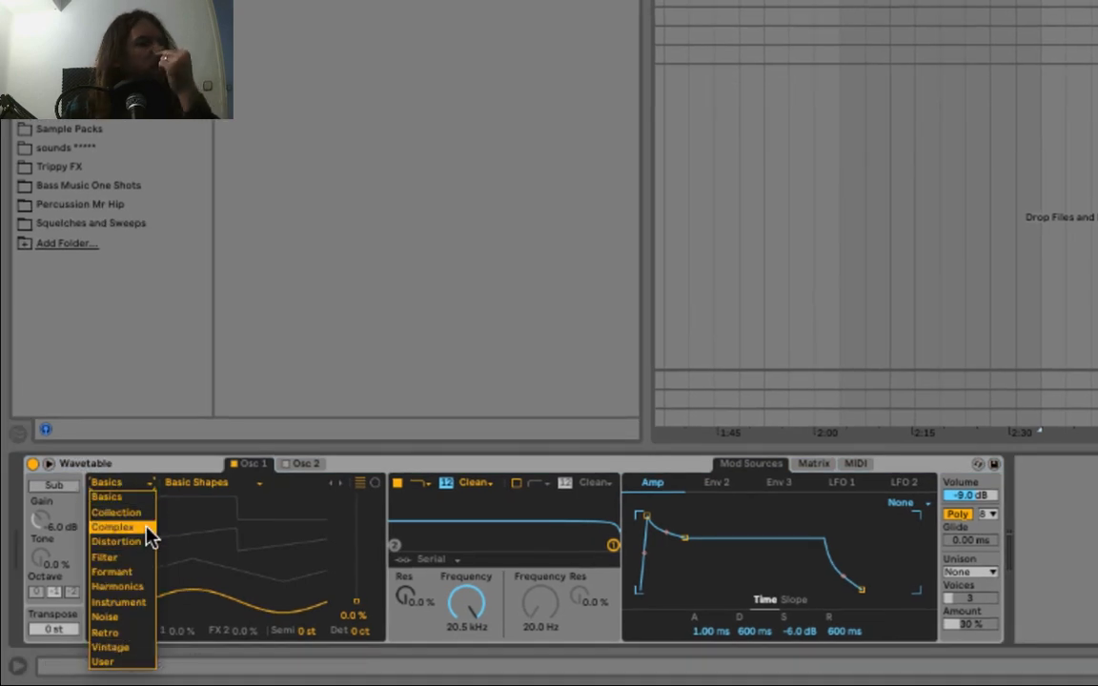
left_click(138, 531)
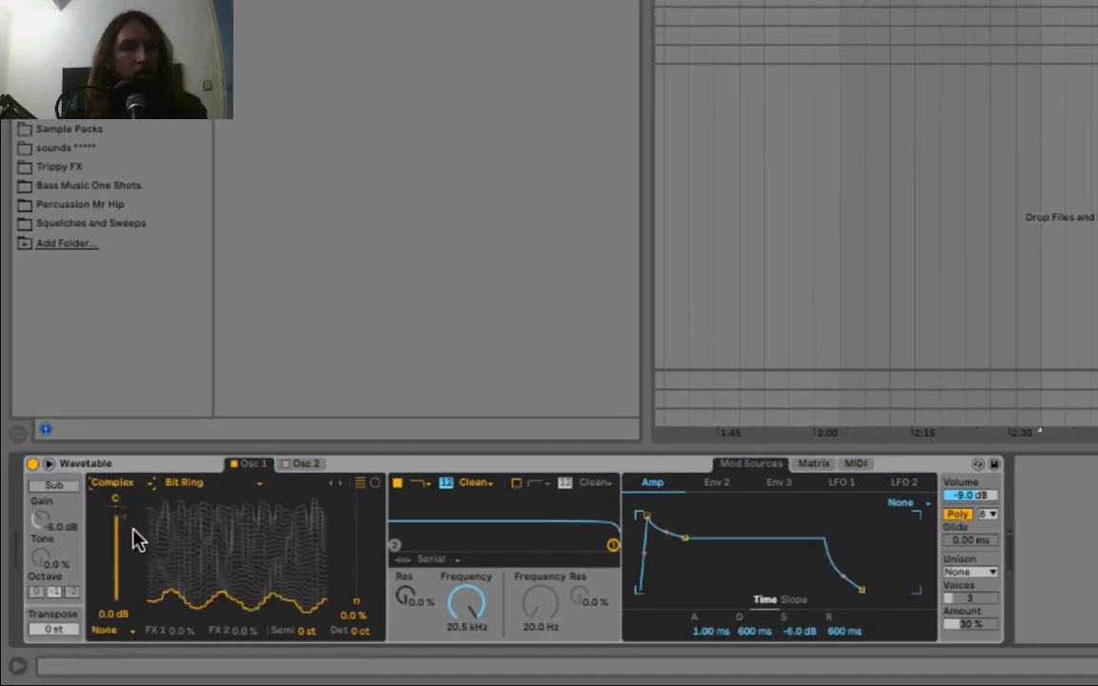
left_click(187, 484)
left_click(215, 423)
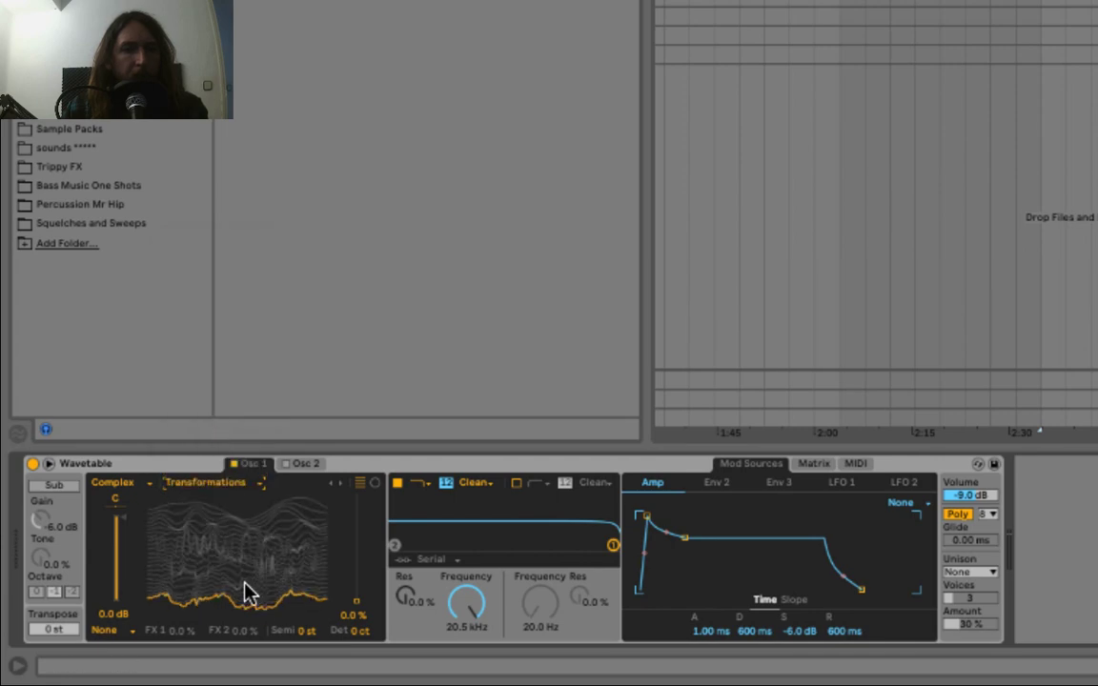
left_click_drag(243, 591, 243, 583)
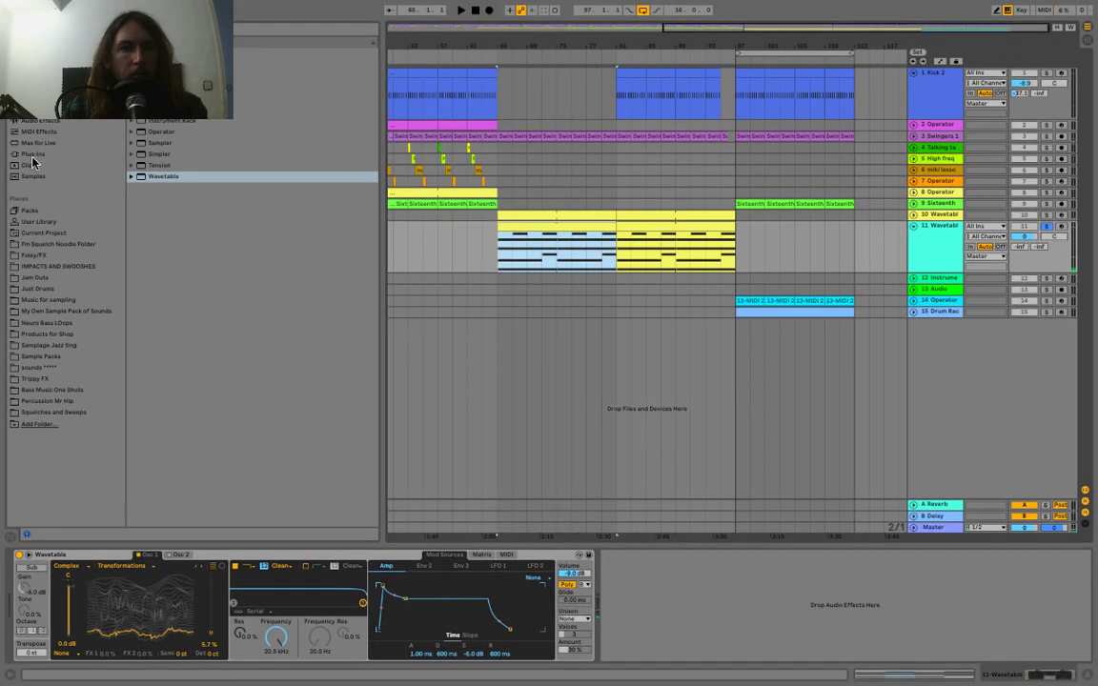
Add an Arpeggiator before Wavetable, with rate 1/16, gate 94% and a random style.
left_click(40, 156)
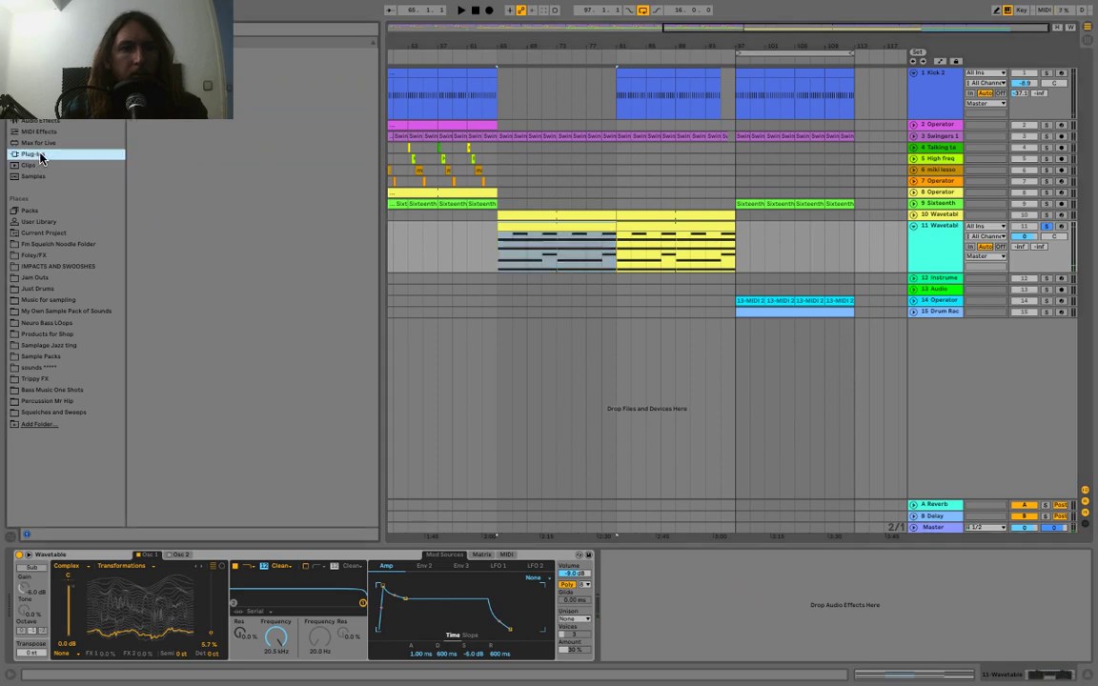
left_click(38, 131)
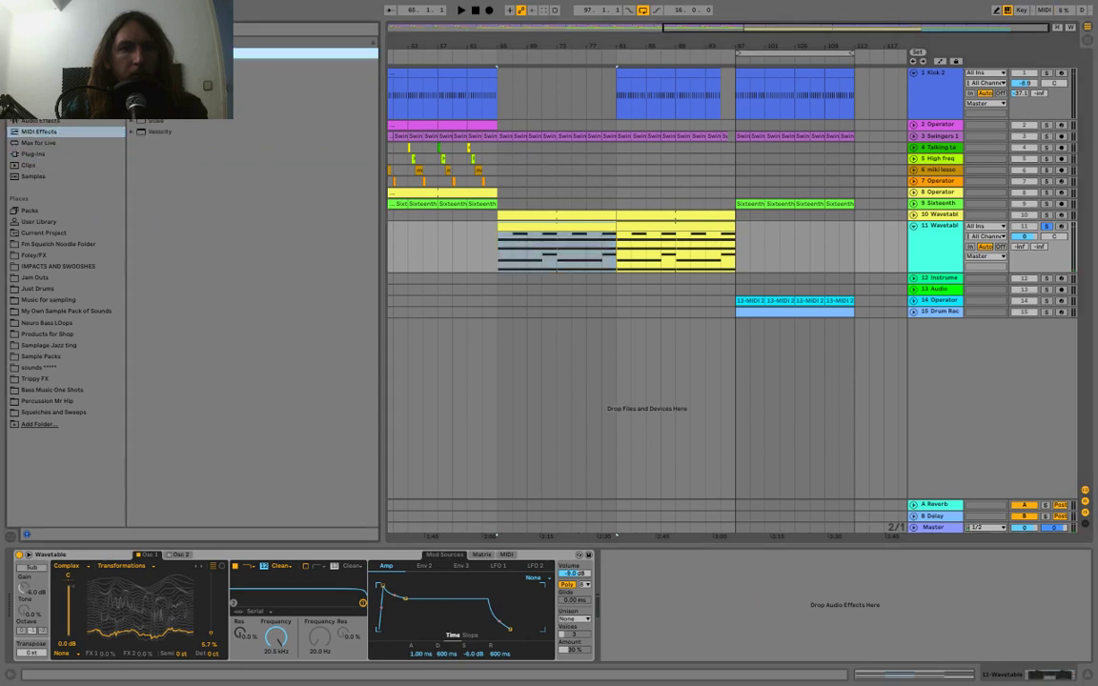
left_click_drag(3, 624, 59, 625)
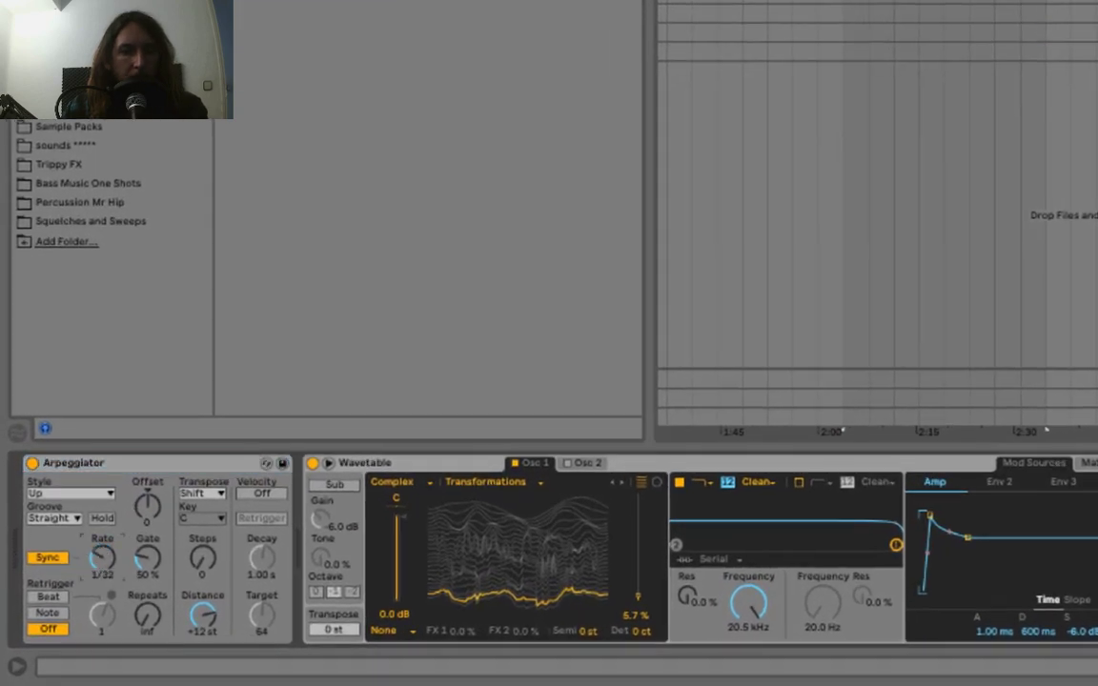
left_click_drag(101, 557, 102, 548)
left_click(81, 494)
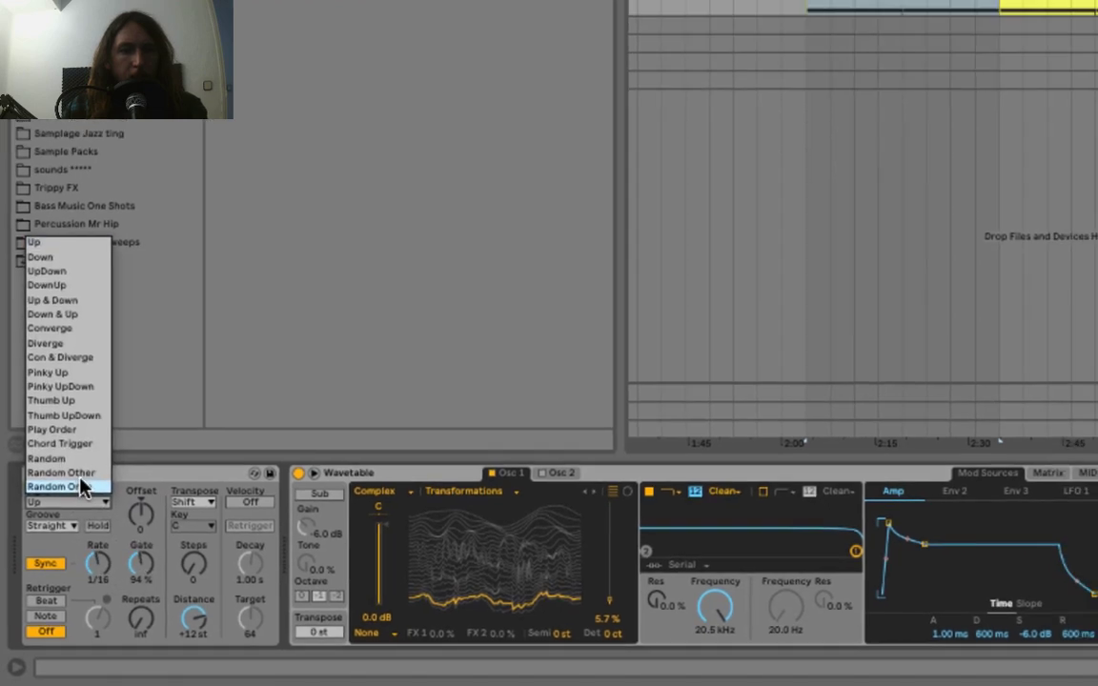
left_click(81, 481)
Review the Arpeggiator, Wavetable filter and envelope settings on track 10 as a reference for the new track.
left_click(949, 214)
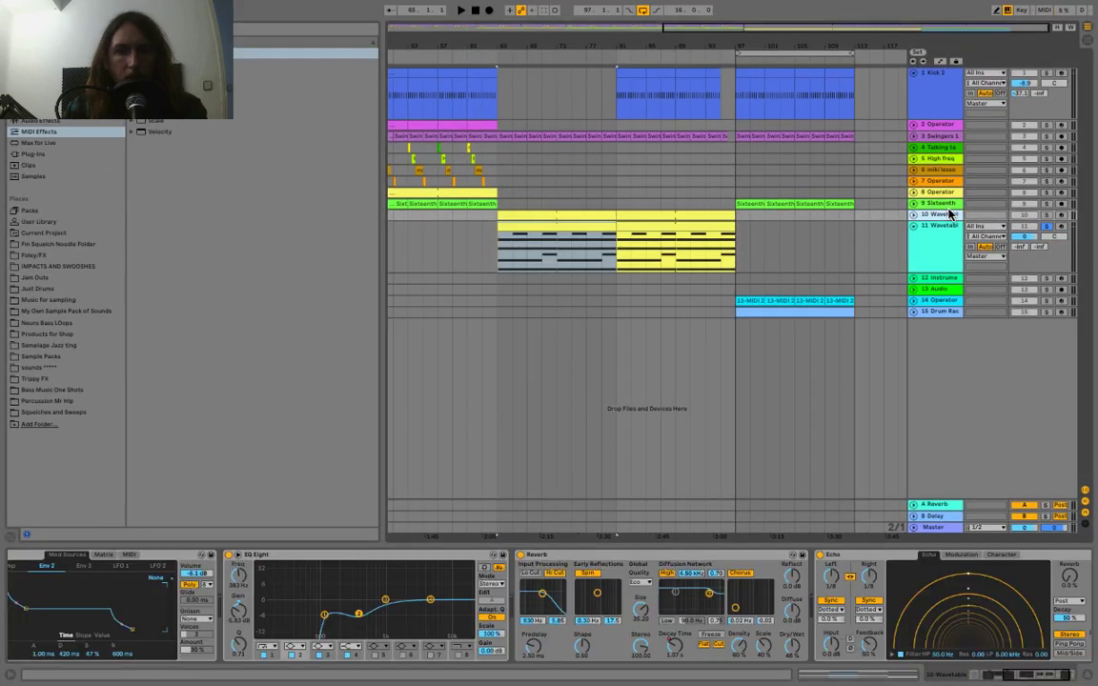
left_click_drag(1010, 675, 846, 683)
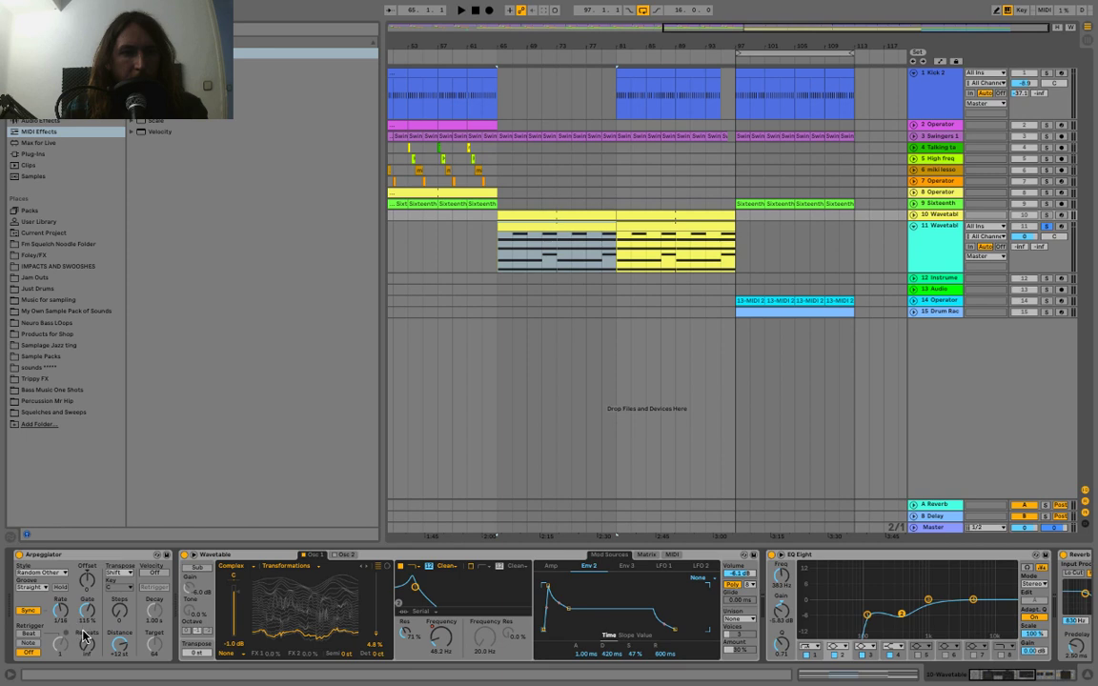
key("Down")
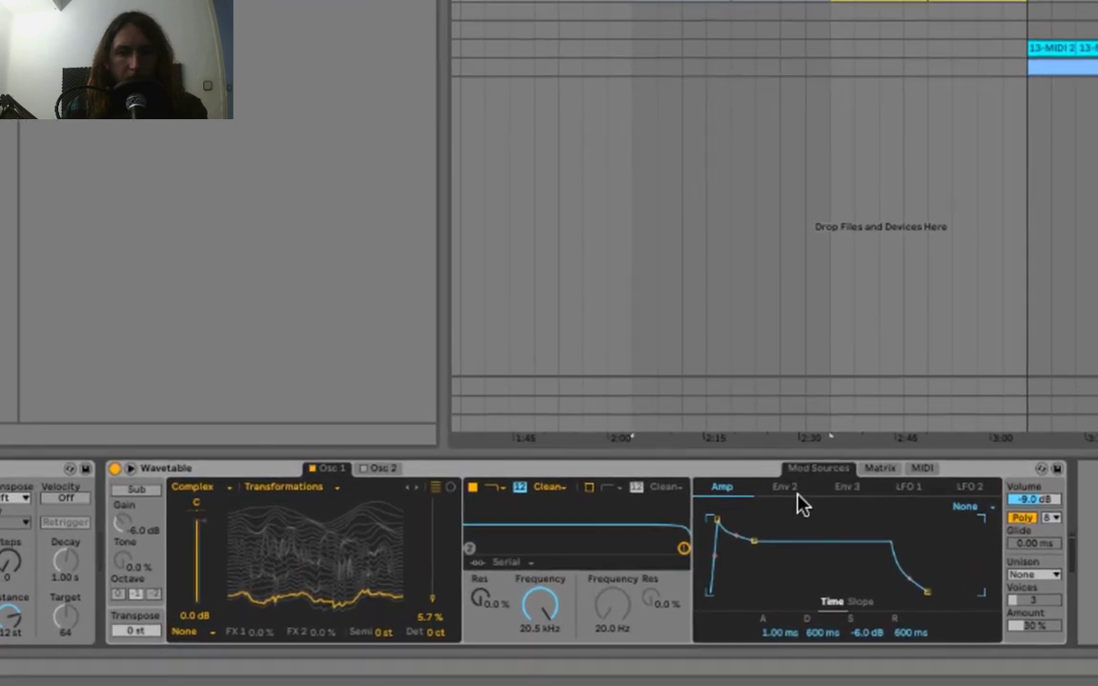
Lower Wavetable's filter 1 frequency to about 60 Hz and modulate it with Env 2 by 38.
left_click(590, 566)
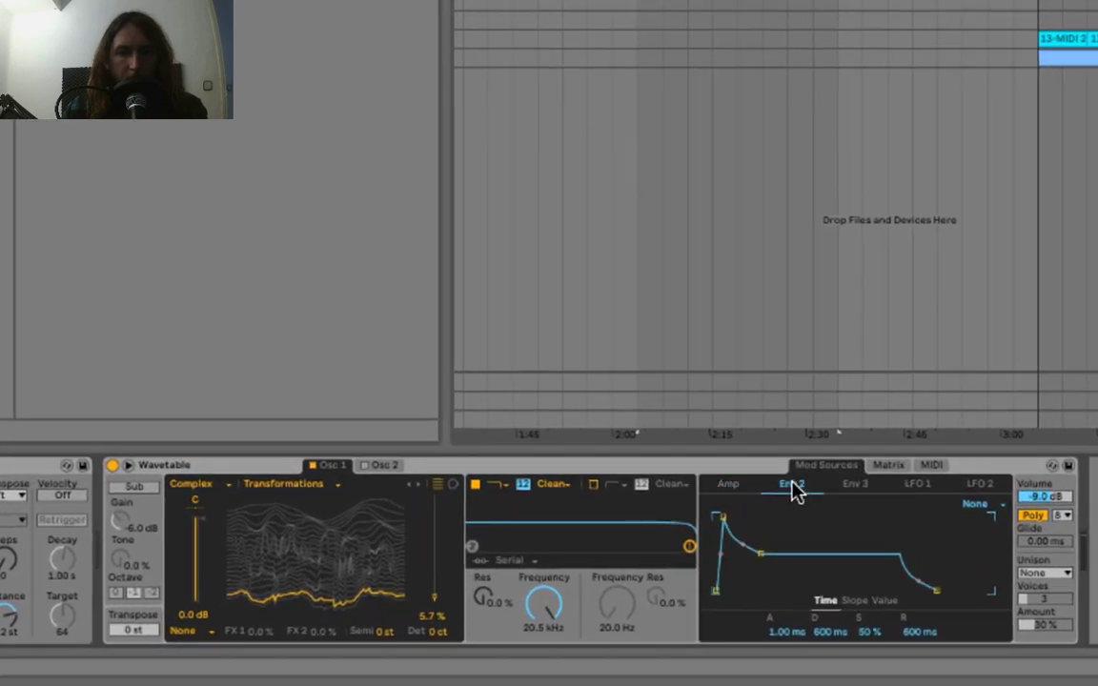
left_click(891, 467)
left_click_drag(550, 601, 551, 667)
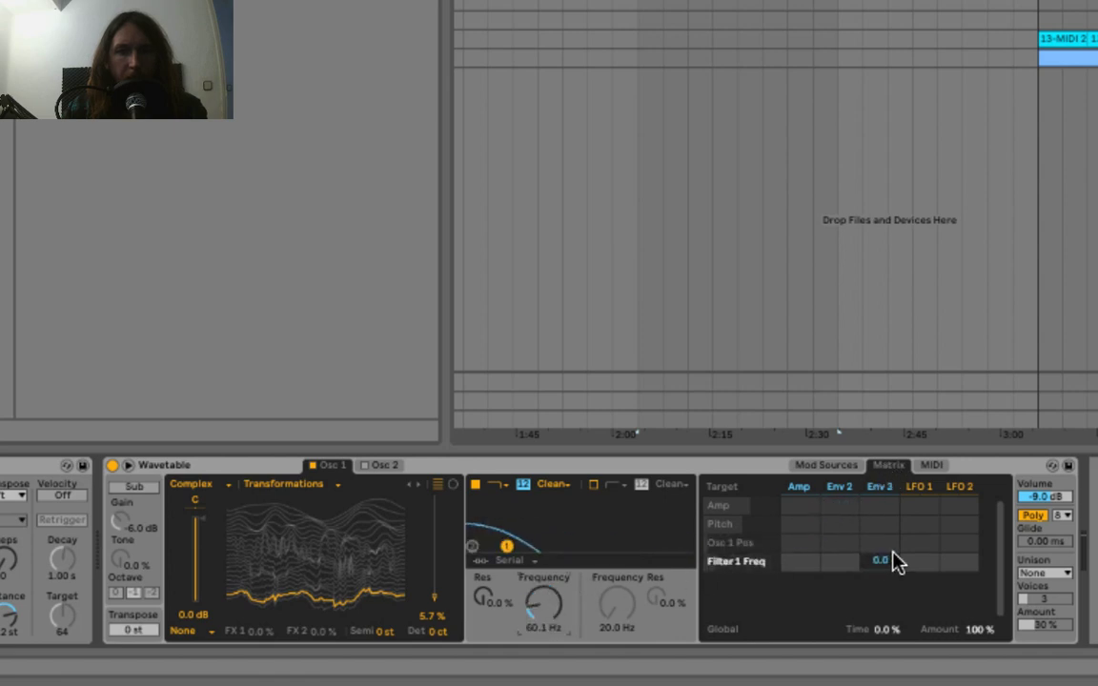
left_click_drag(839, 562, 839, 534)
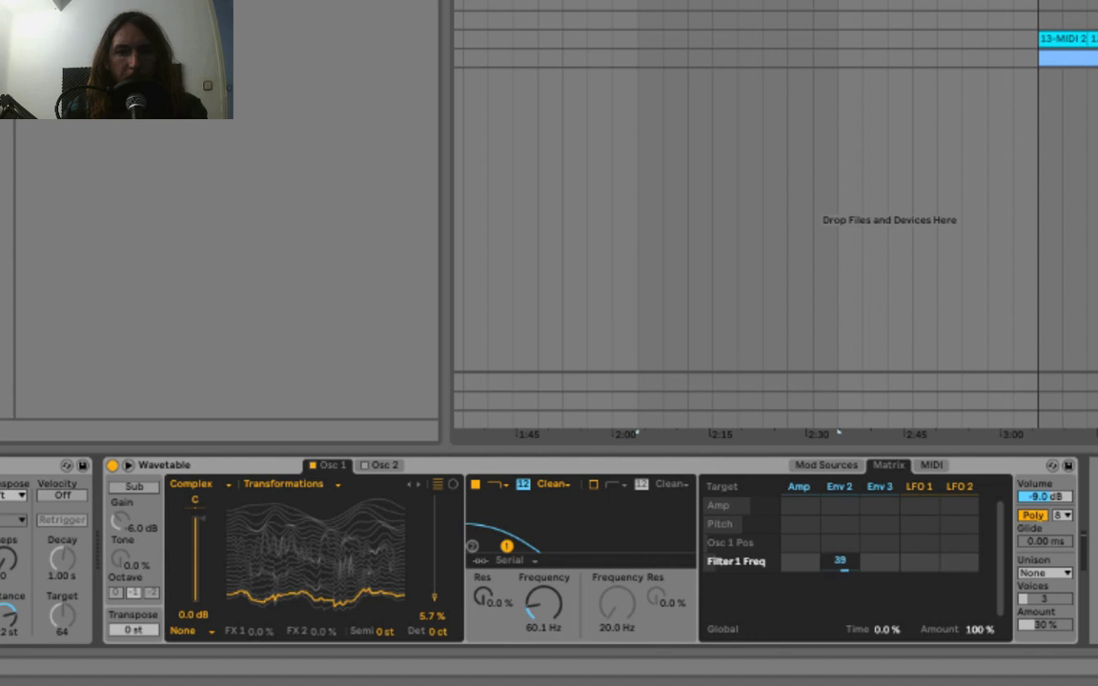
Play the part while lowering filter 1's frequency to 20 Hz, and raise the Arpeggiator's gate to 115%.
key("space")
mouse_move(536, 606)
left_mouse_down()
mouse_move(536, 618)
mouse_move(551, 615)
mouse_move(551, 560)
mouse_move(555, 613)
left_mouse_up()
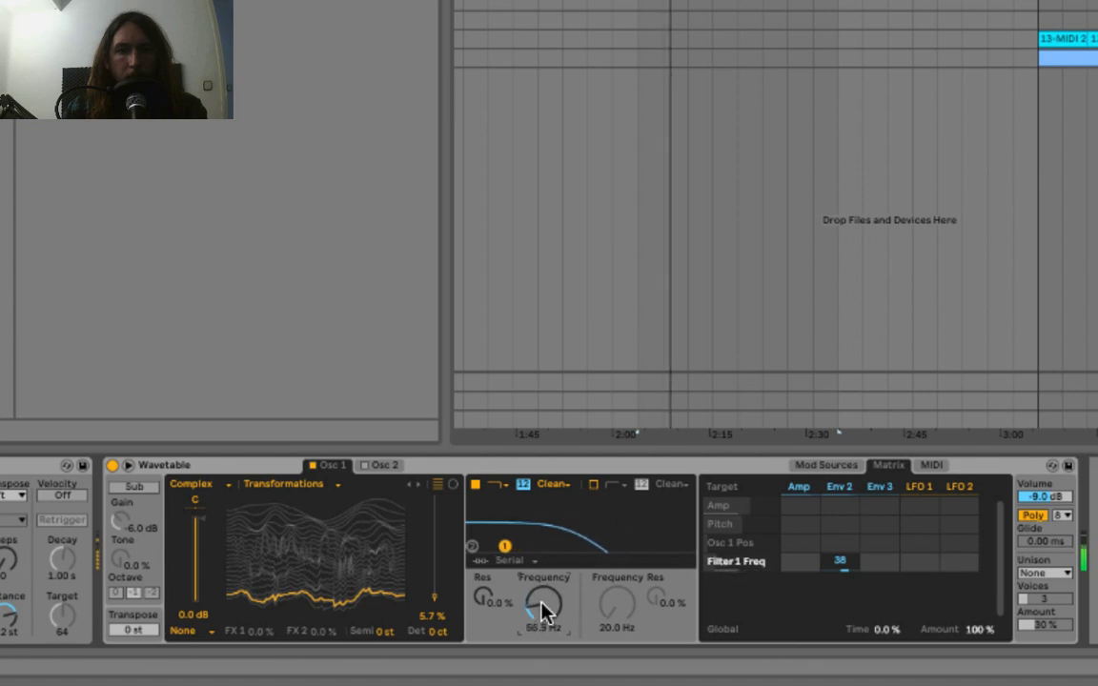
left_click_drag(238, 607, 238, 607)
left_click_drag(524, 629, 524, 577)
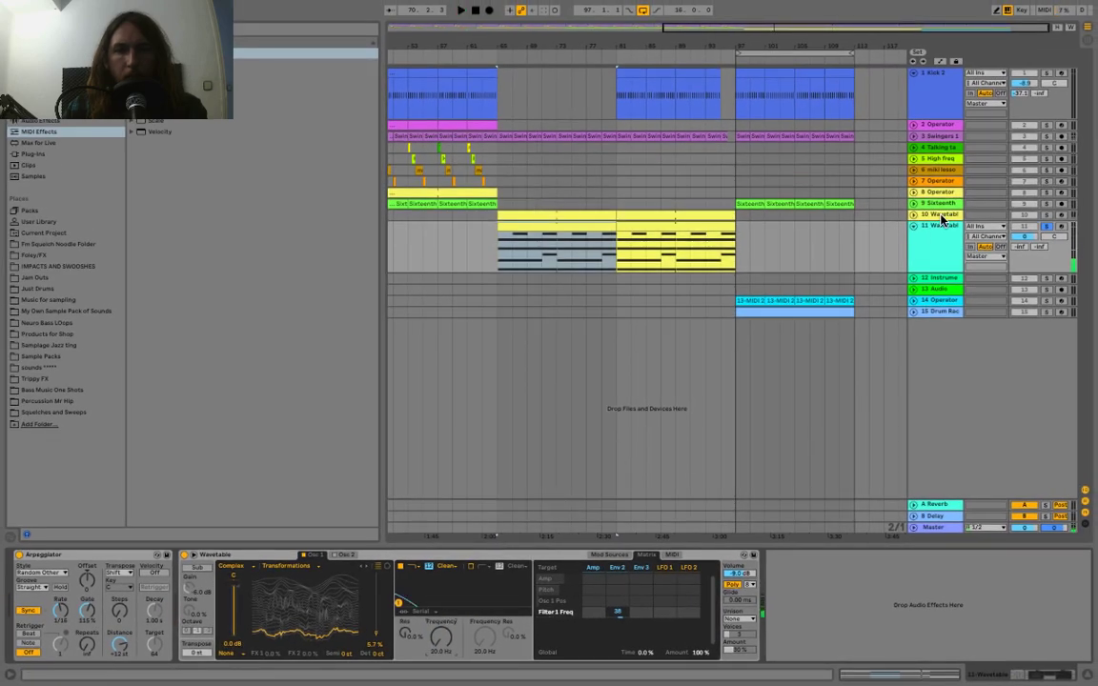
Check the modulation matrix and filter settings of track 10's Wavetable as a reference.
left_click(940, 216)
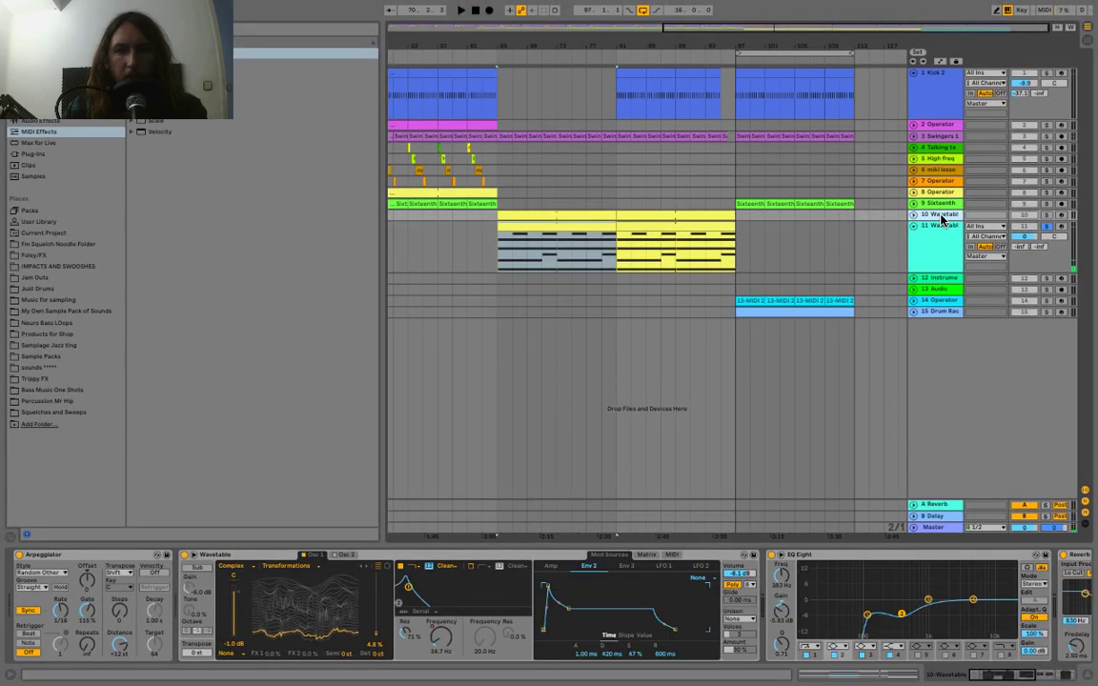
left_click(645, 554)
left_click(618, 600)
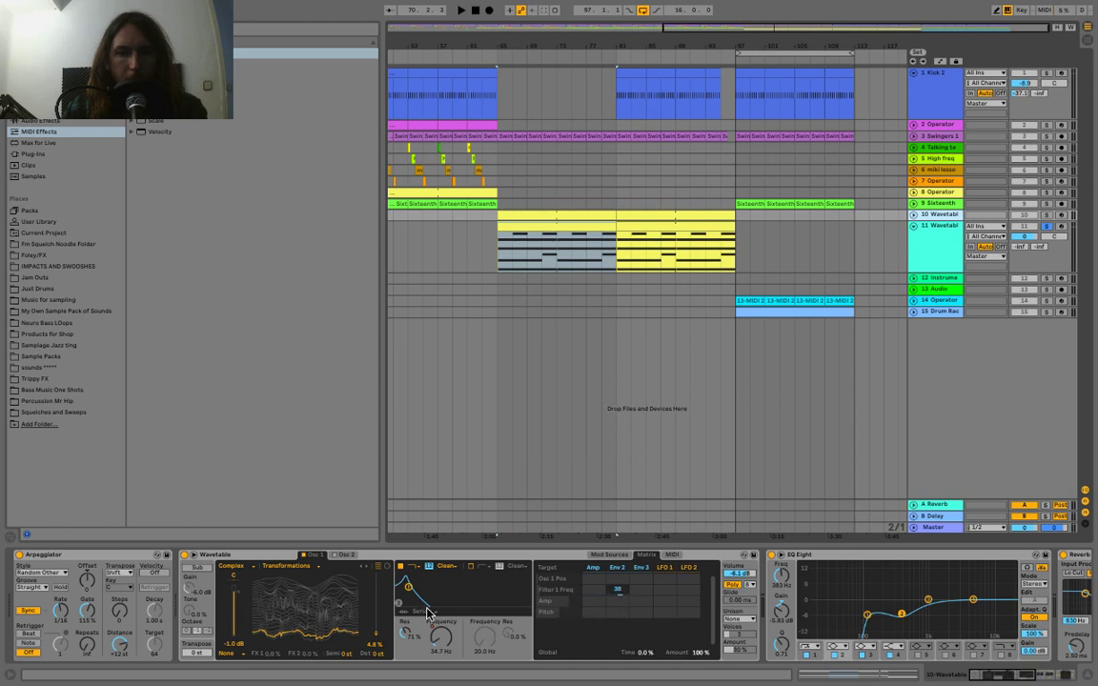
Set track 11's filter 1 resonance to 57% and its volume to -8.2 dB while playing the part.
left_click(936, 231)
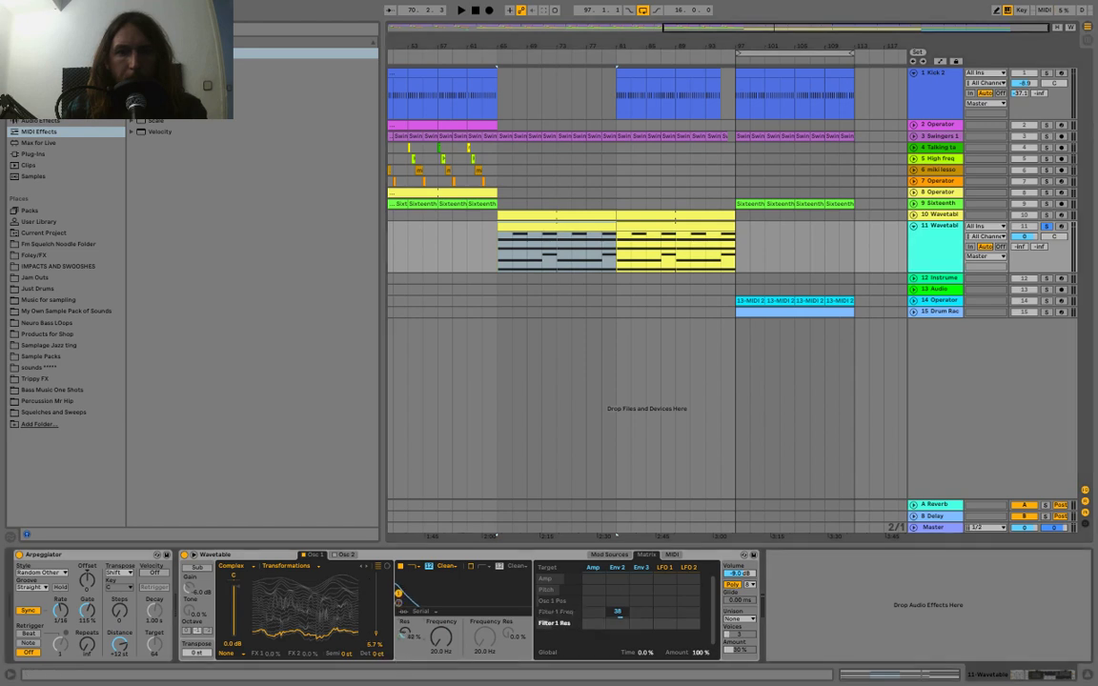
key("space")
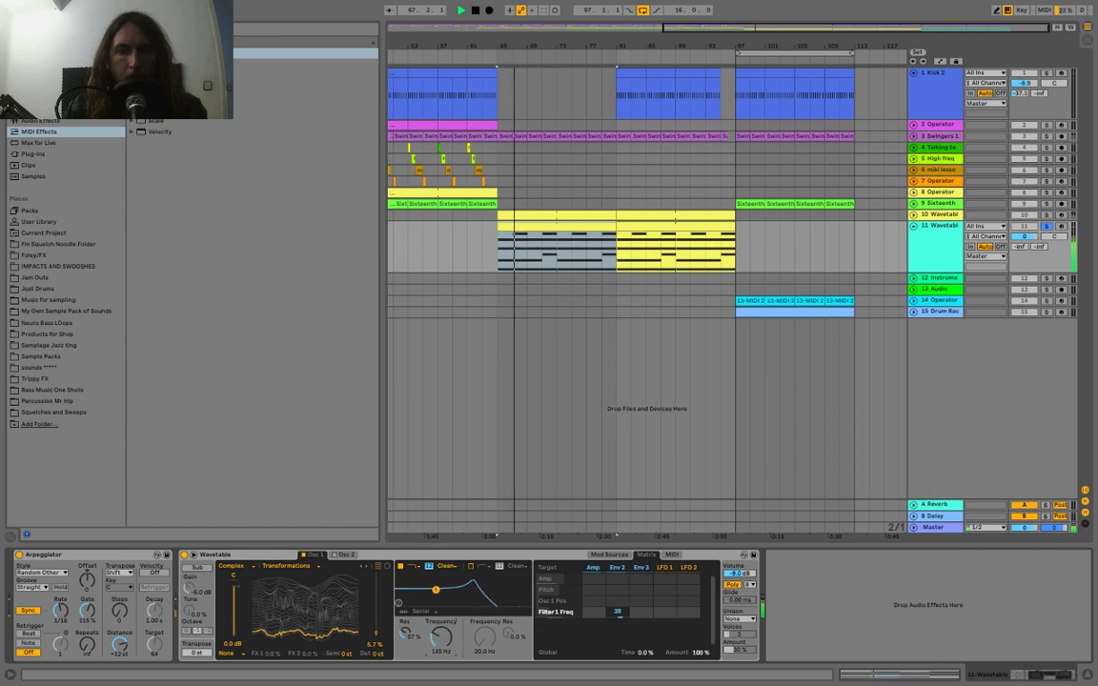
left_click(913, 216)
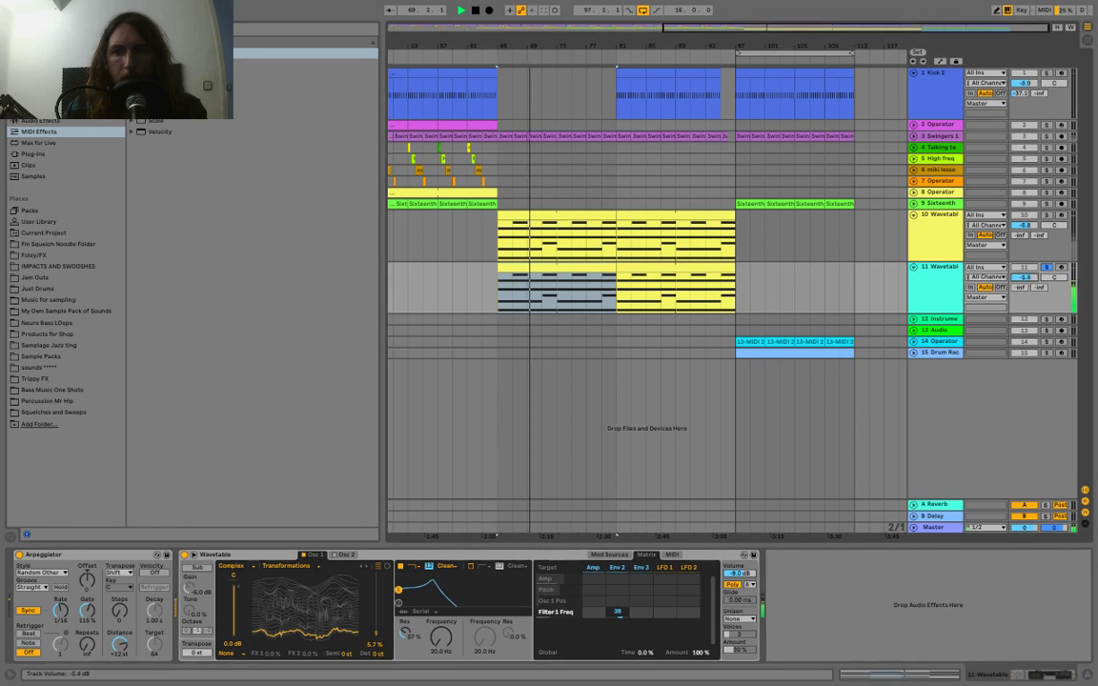
mouse_move(440, 638)
left_mouse_down()
mouse_move(440, 568)
mouse_move(440, 640)
left_mouse_up()
key("space")
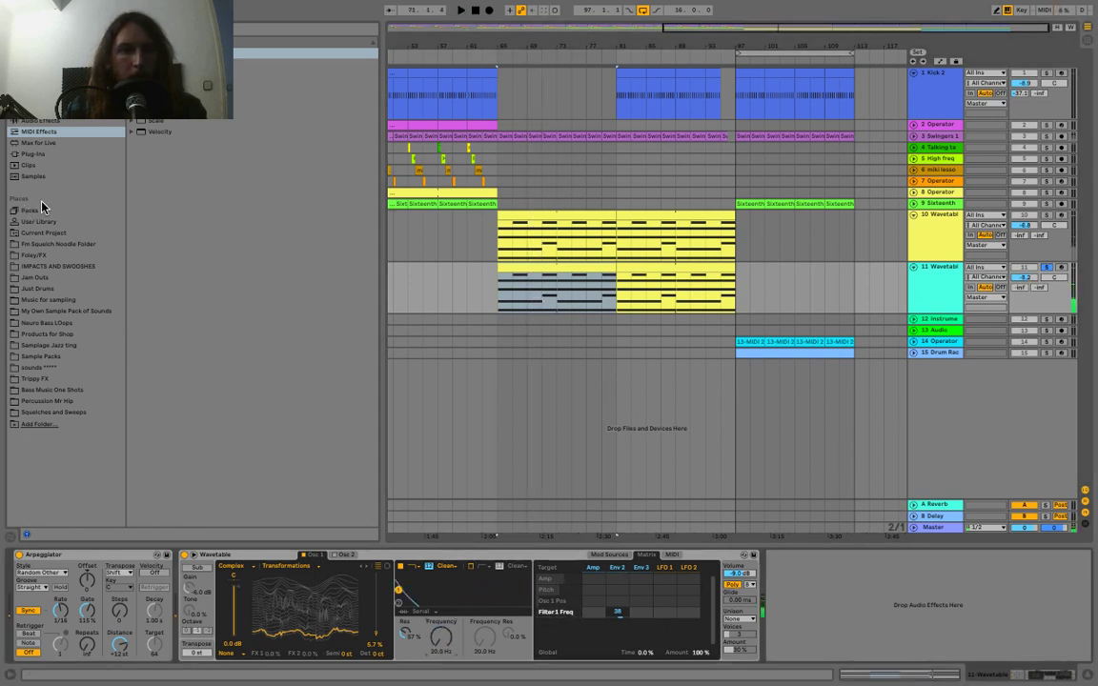
Add an EQ Eight after Wavetable on track 11, with band 1 as a steep low cut at 88 Hz and Q 0.53.
left_click(42, 120)
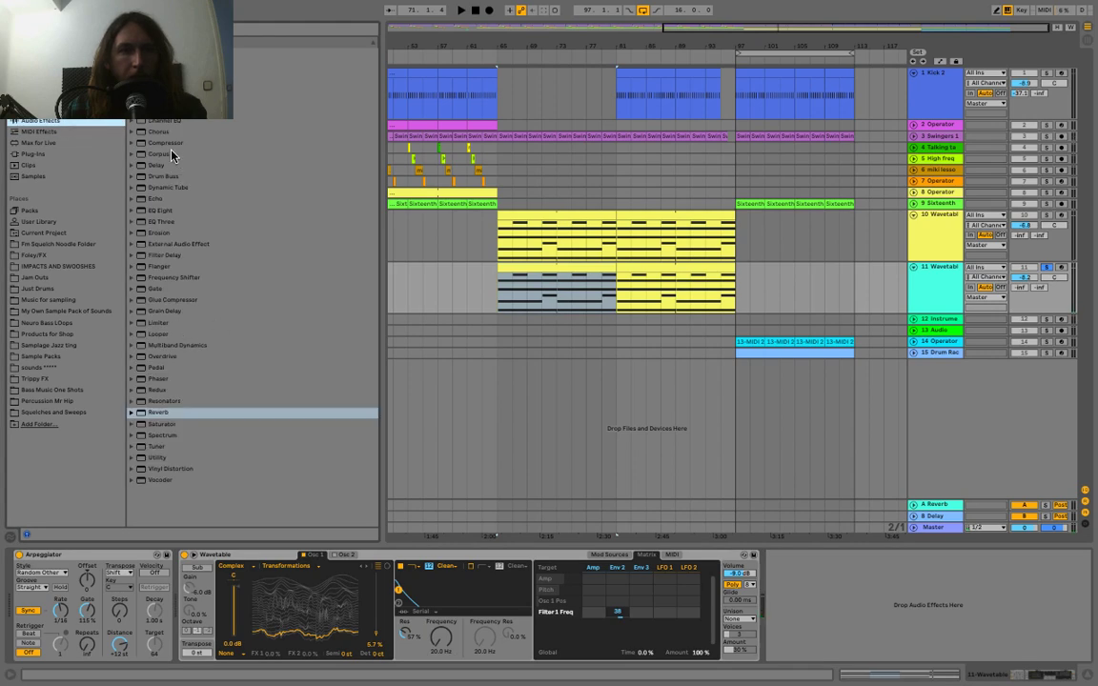
left_click_drag(171, 210, 858, 591)
left_click(810, 648)
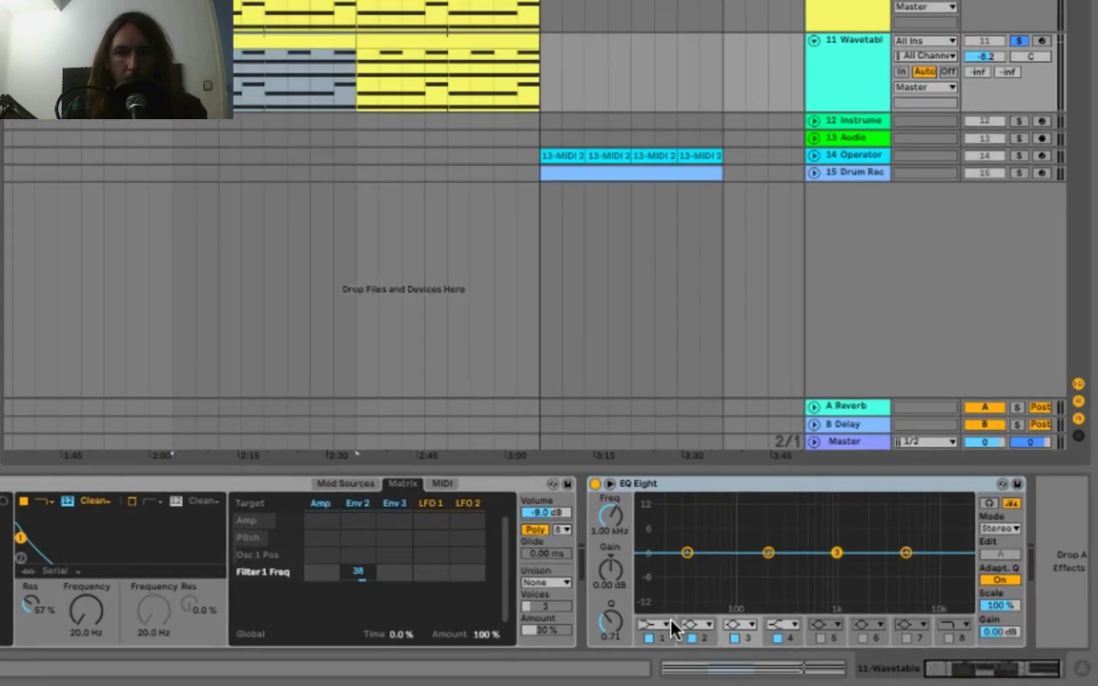
left_click(624, 531)
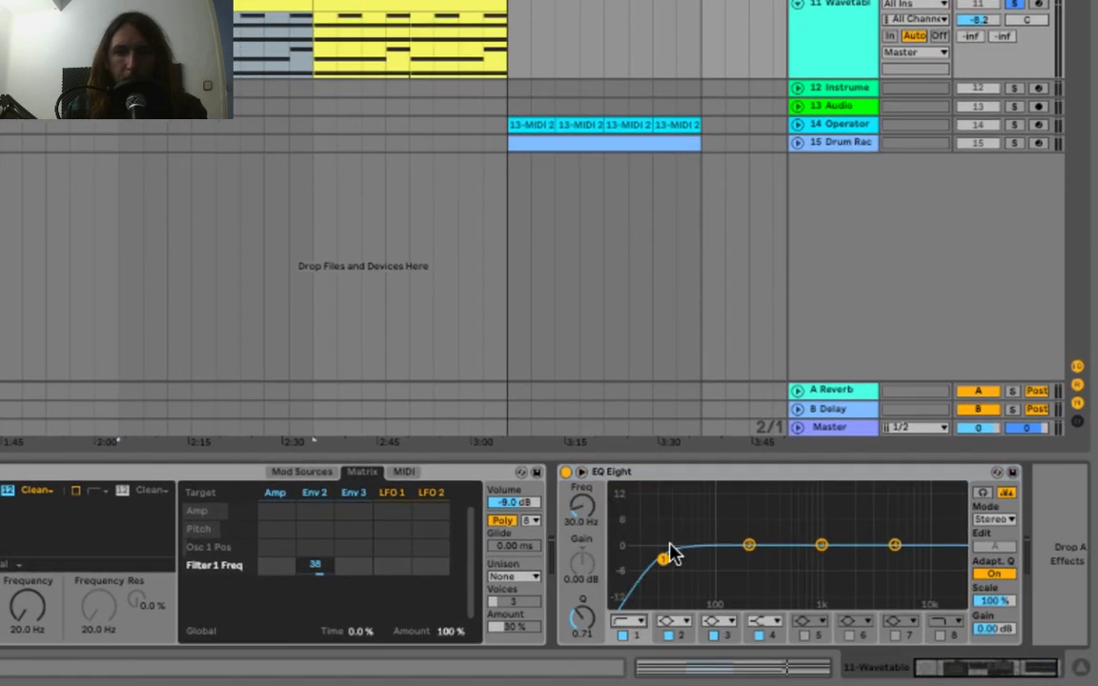
left_click(636, 622)
left_click(624, 516)
left_click_drag(662, 560, 727, 562)
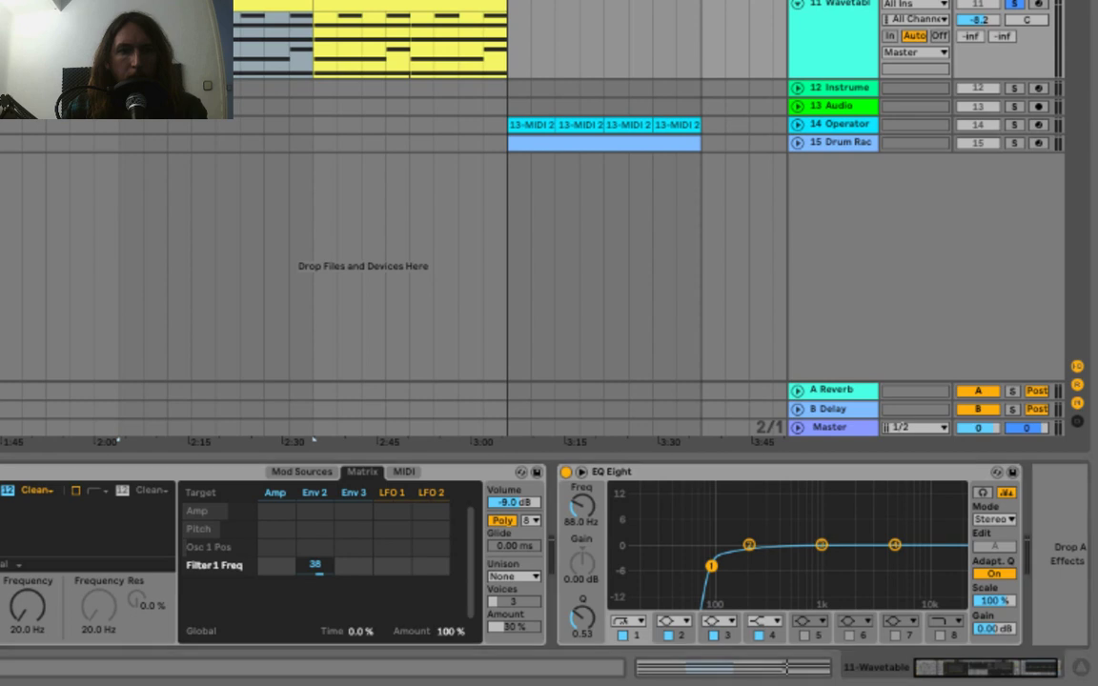
Add Reverb and Echo after track 11's EQ Eight and compare the effect chain with track 10's during playback.
key("ctrl+v")
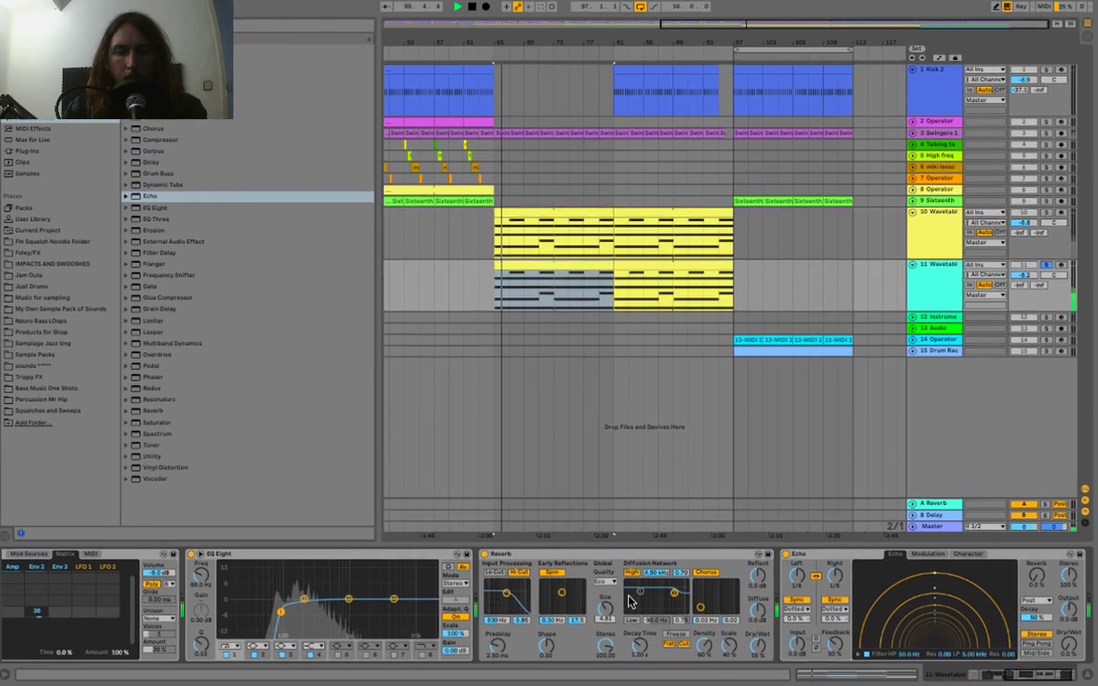
scroll(629, 602, "left", 5)
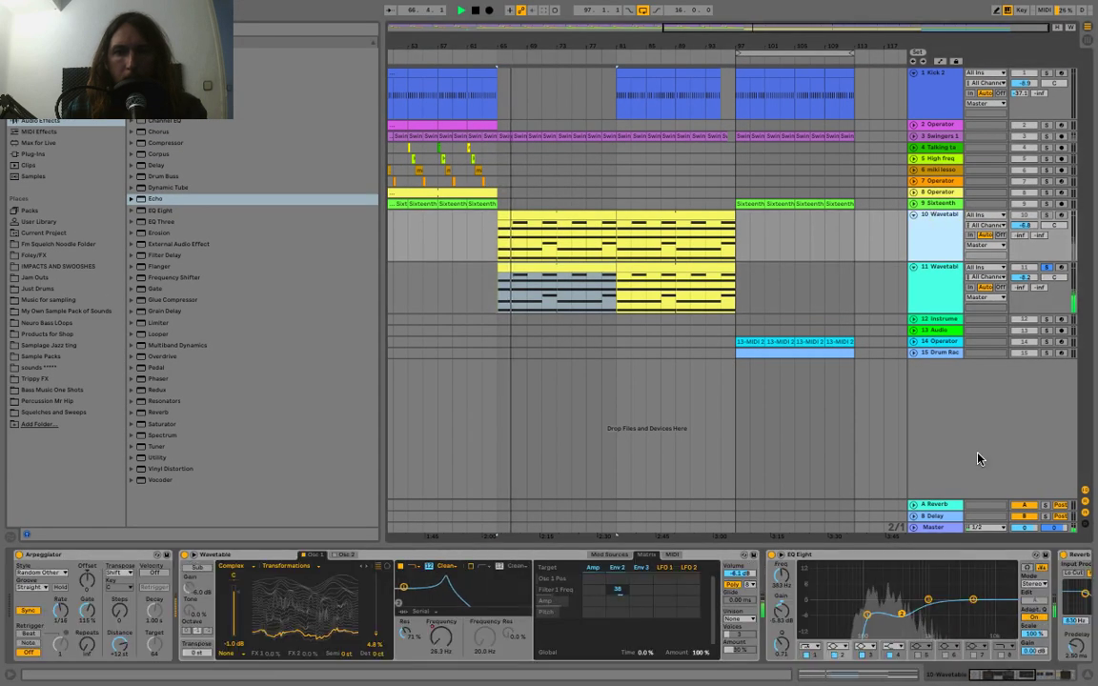
scroll(810, 572, "right", 5)
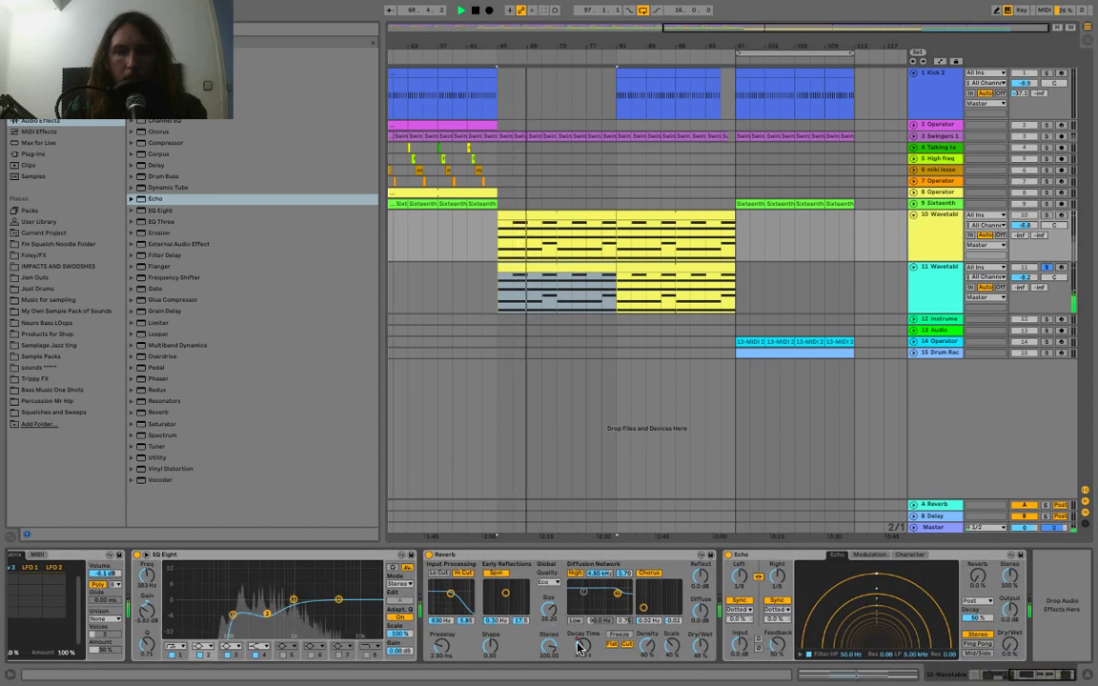
left_click(952, 287)
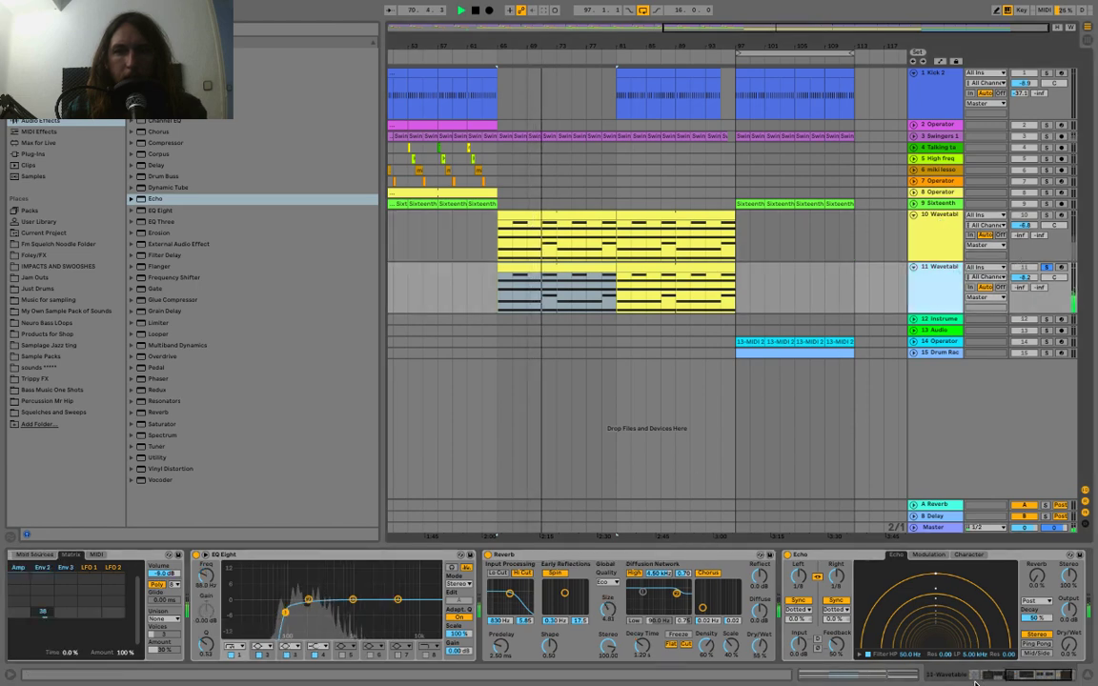
left_click(1038, 676)
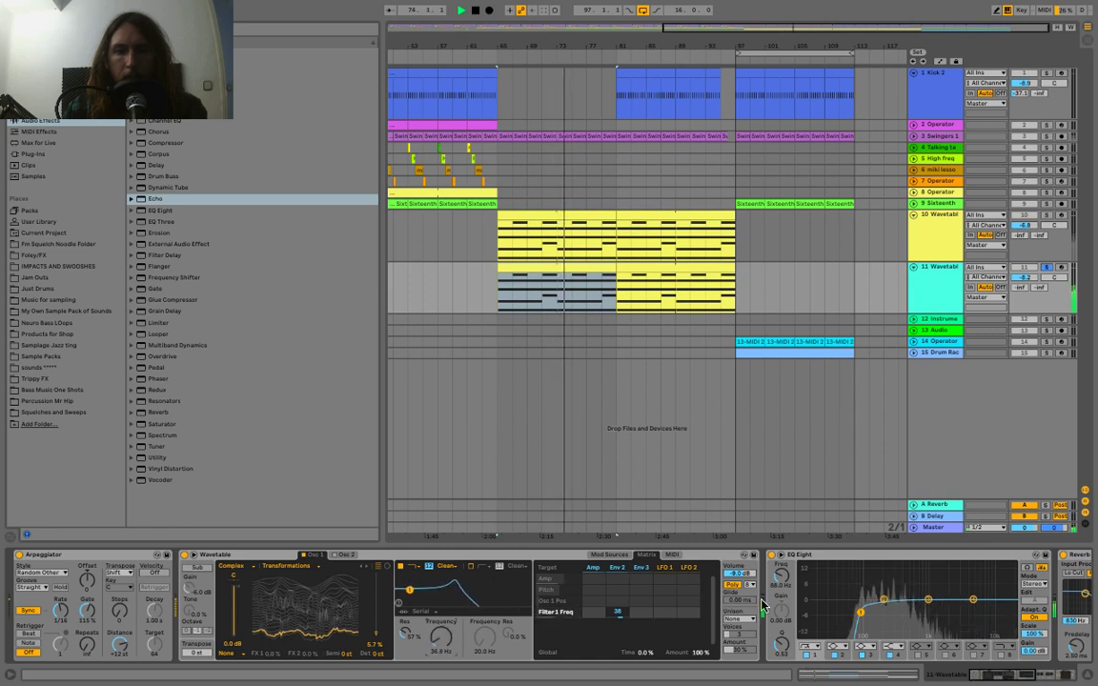
key("space")
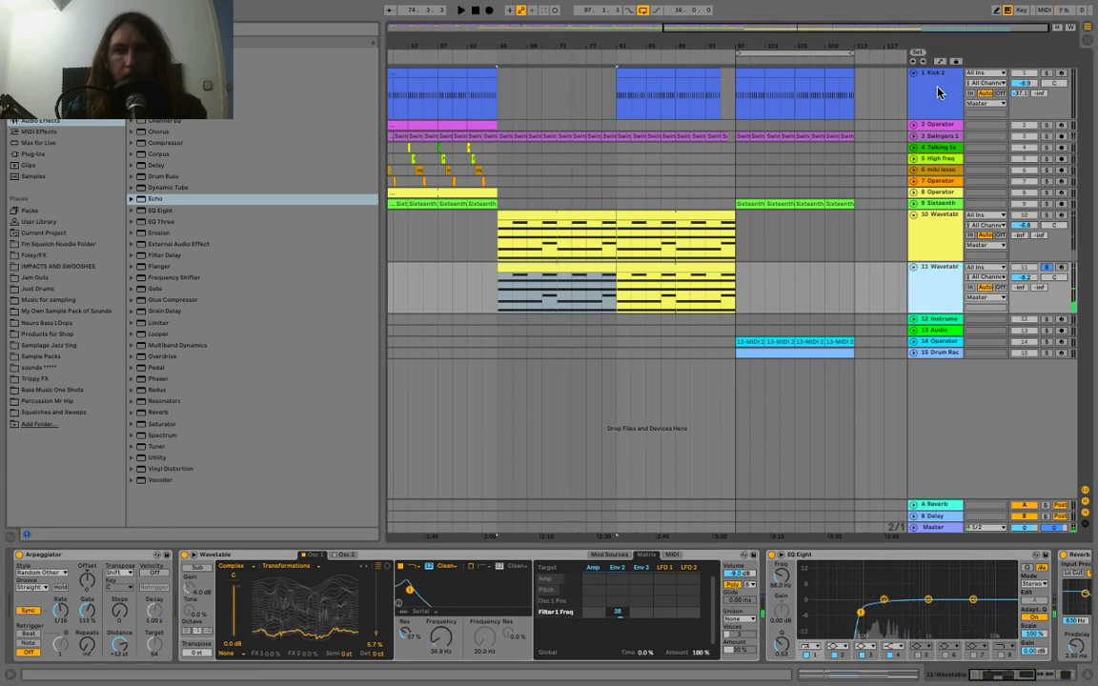
Show the arrangement's automation and add a lane for each automated envelope on track 10.
left_click(940, 62)
right_click(937, 259)
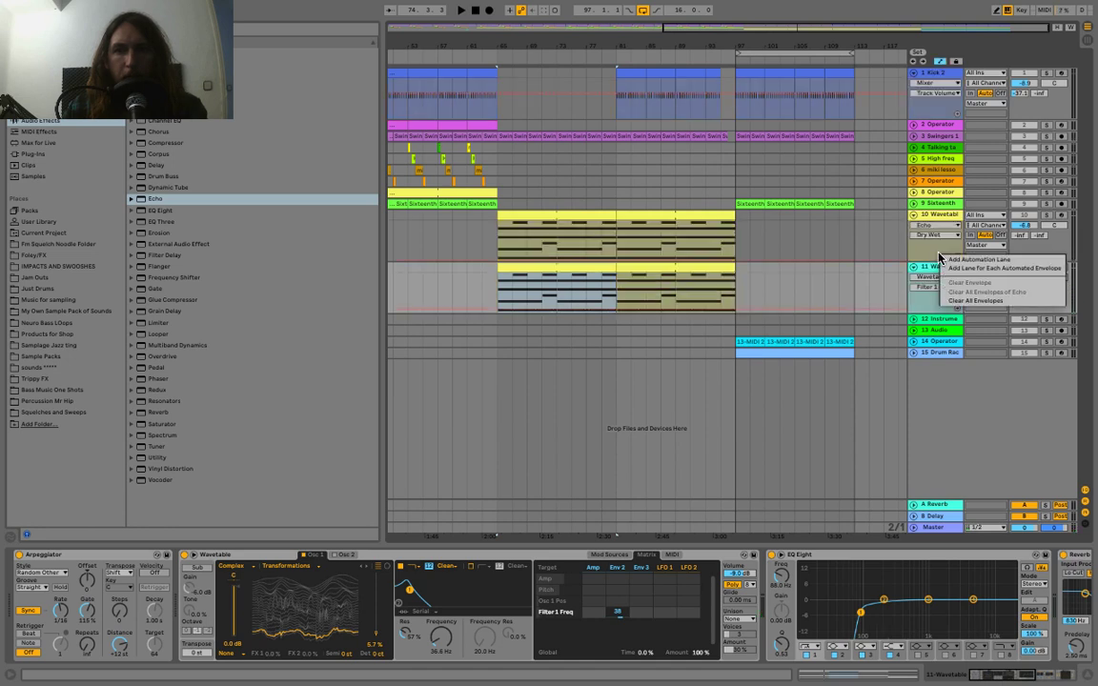
left_click(1016, 270)
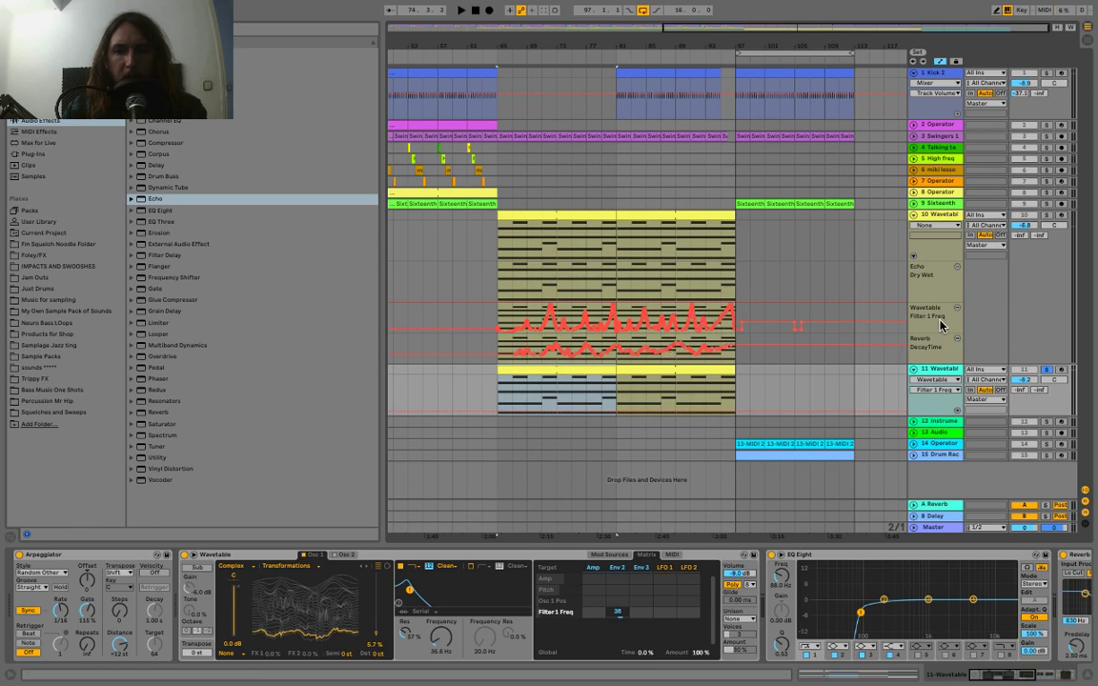
Delete the practice Wavetable track 11 and play the breakdown with track 10.
mouse_move(626, 40)
left_mouse_down()
mouse_move(626, 80)
mouse_move(629, 42)
left_mouse_up()
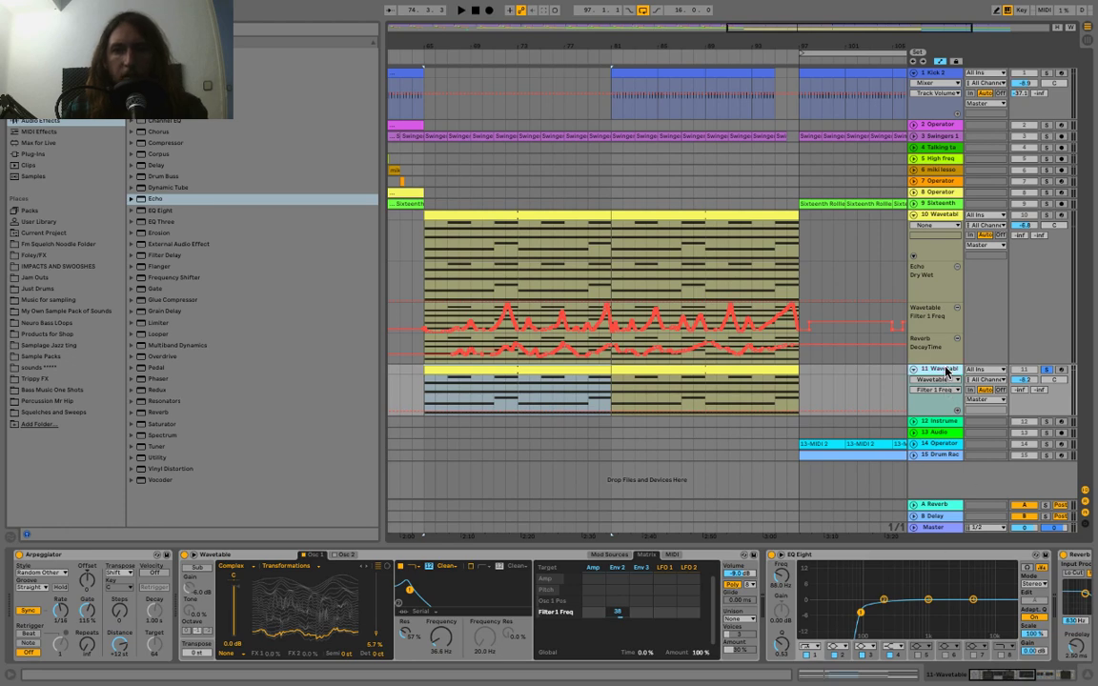
key("Delete")
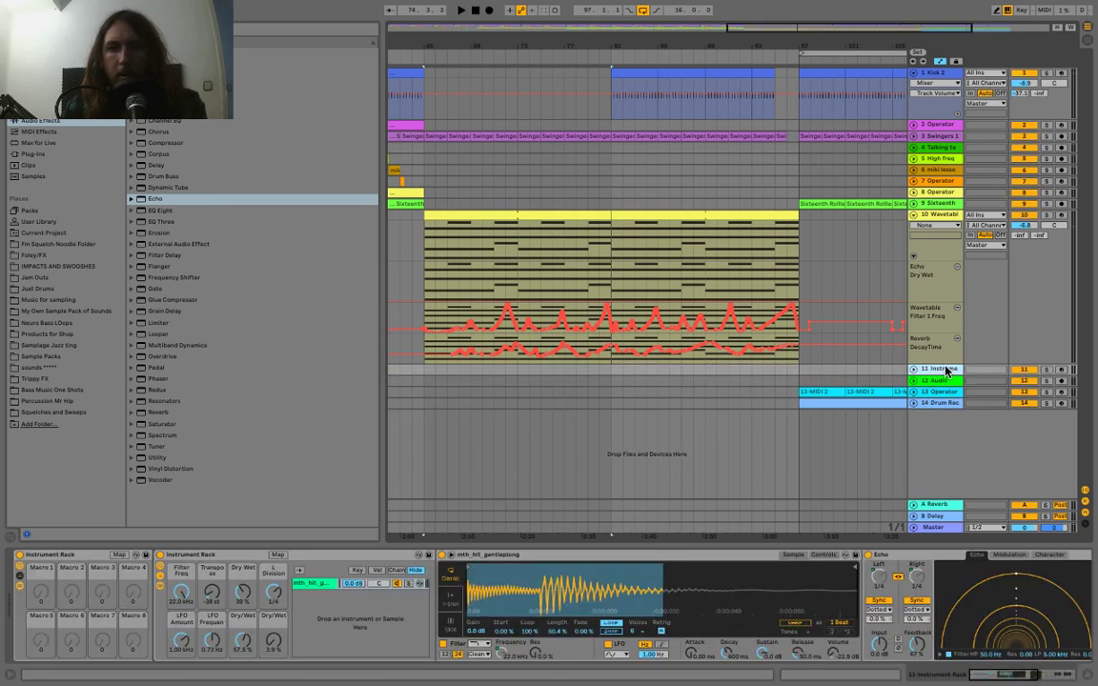
left_click(913, 214)
left_click(913, 216)
key("space")
left_click(913, 216)
left_click(913, 216)
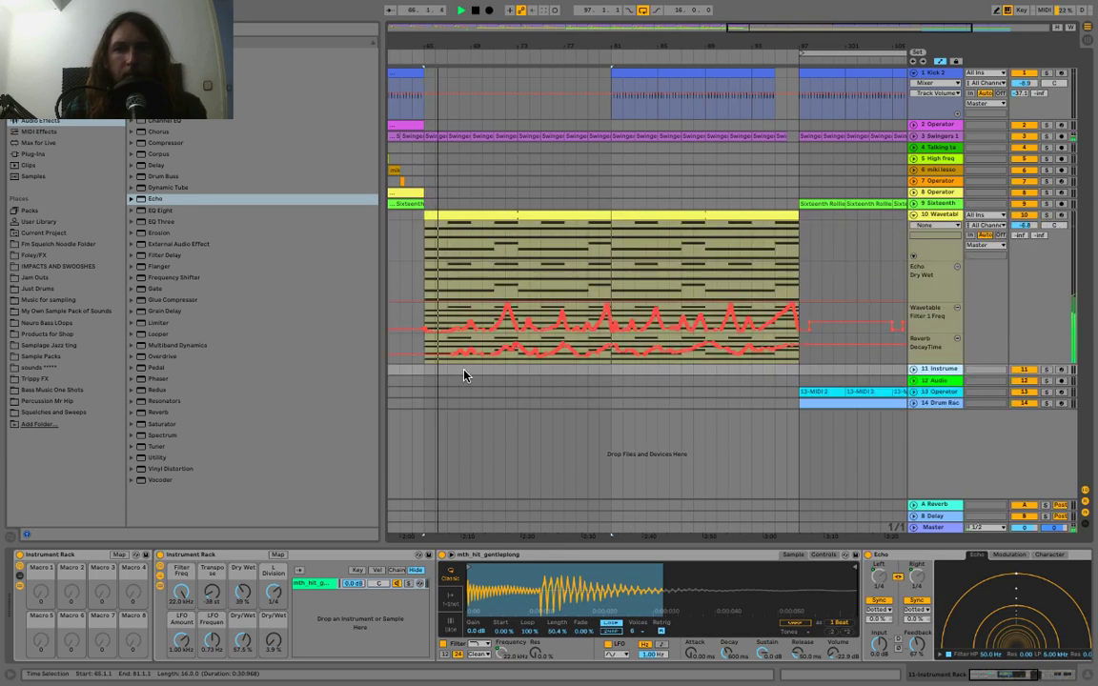
Record live automation of track 10's Echo Dry/Wet across the breakdown, starting from 0%.
left_click(1016, 675)
left_click(948, 216)
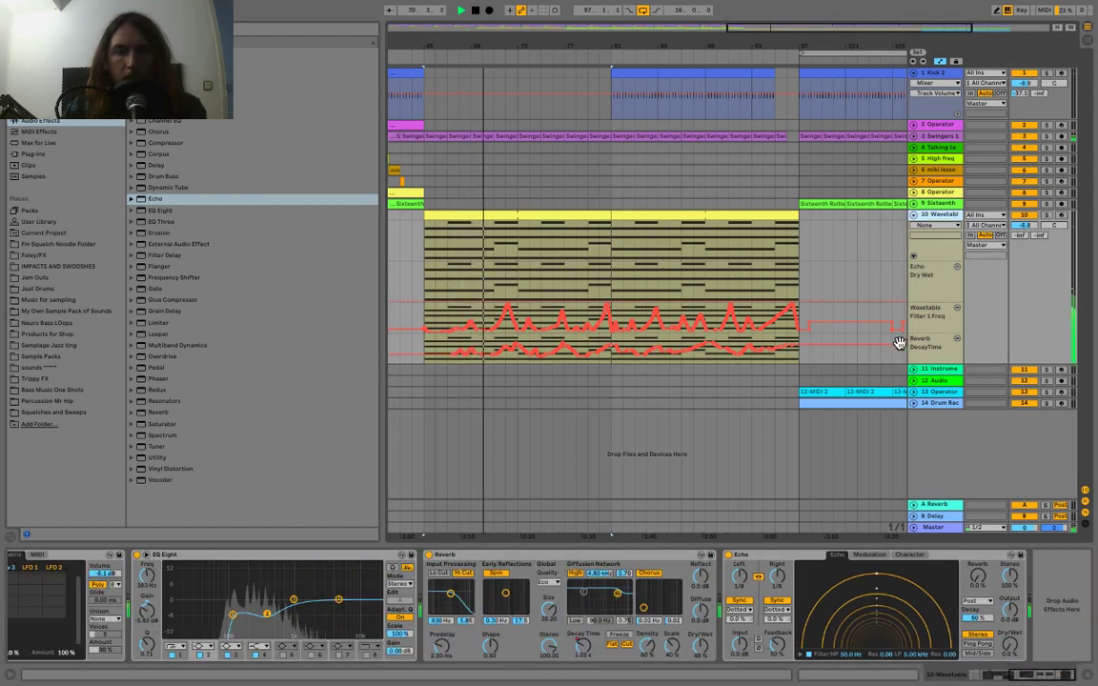
left_click(1010, 646)
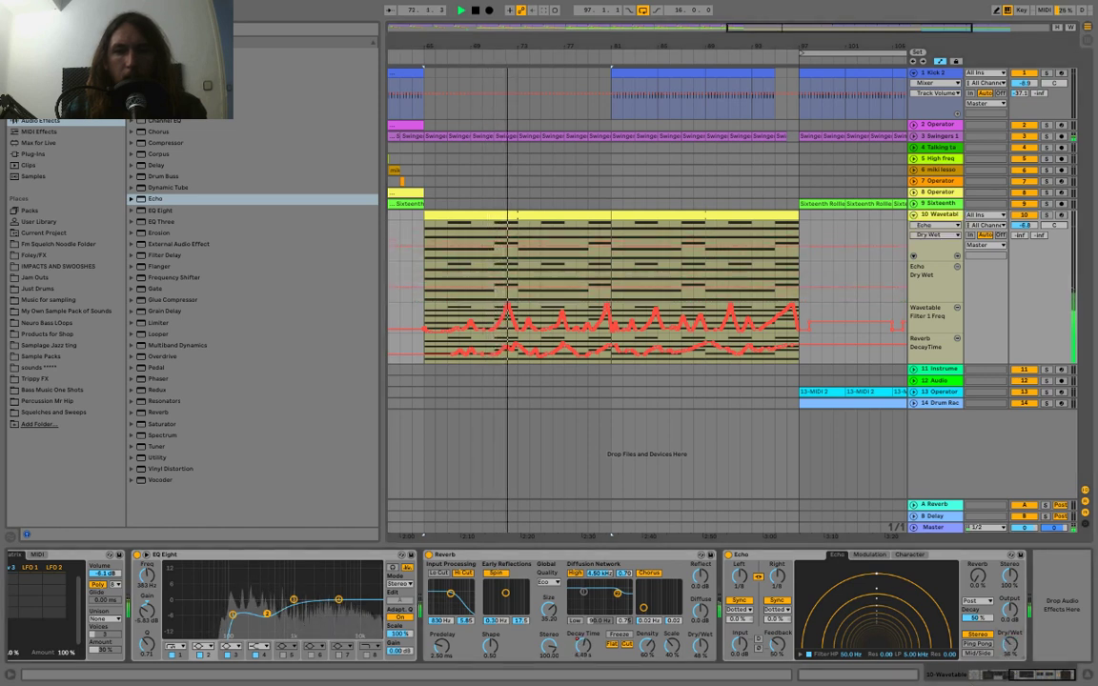
left_click(488, 10)
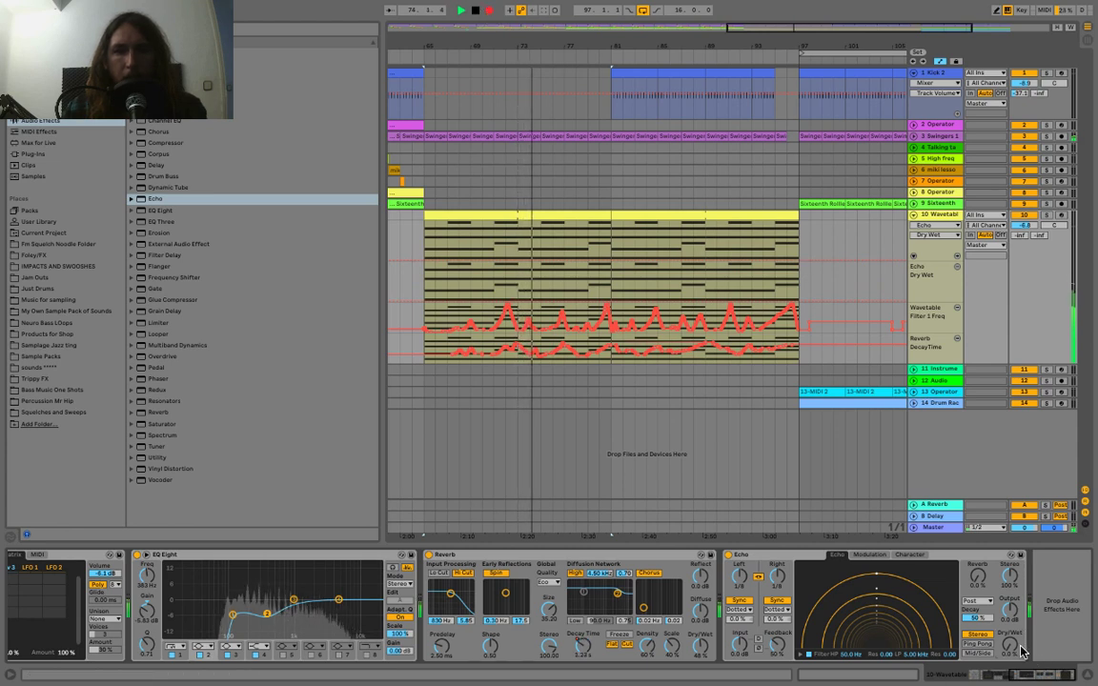
mouse_move(1009, 646)
left_mouse_down()
mouse_move(1009, 541)
mouse_move(1009, 600)
left_mouse_up()
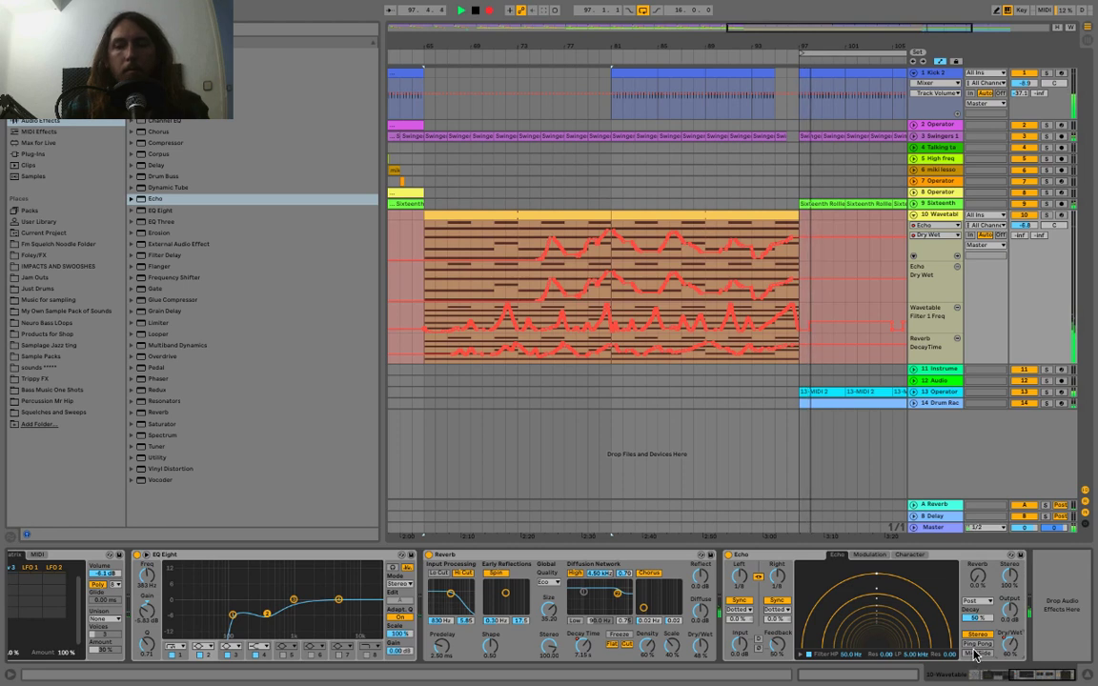
key("space")
Raise Echo's feedback, set its filter to HP 170 Hz with resonance 0.08 and LP 3.49 kHz with resonance 0.09, and fold track 10.
left_click(777, 647)
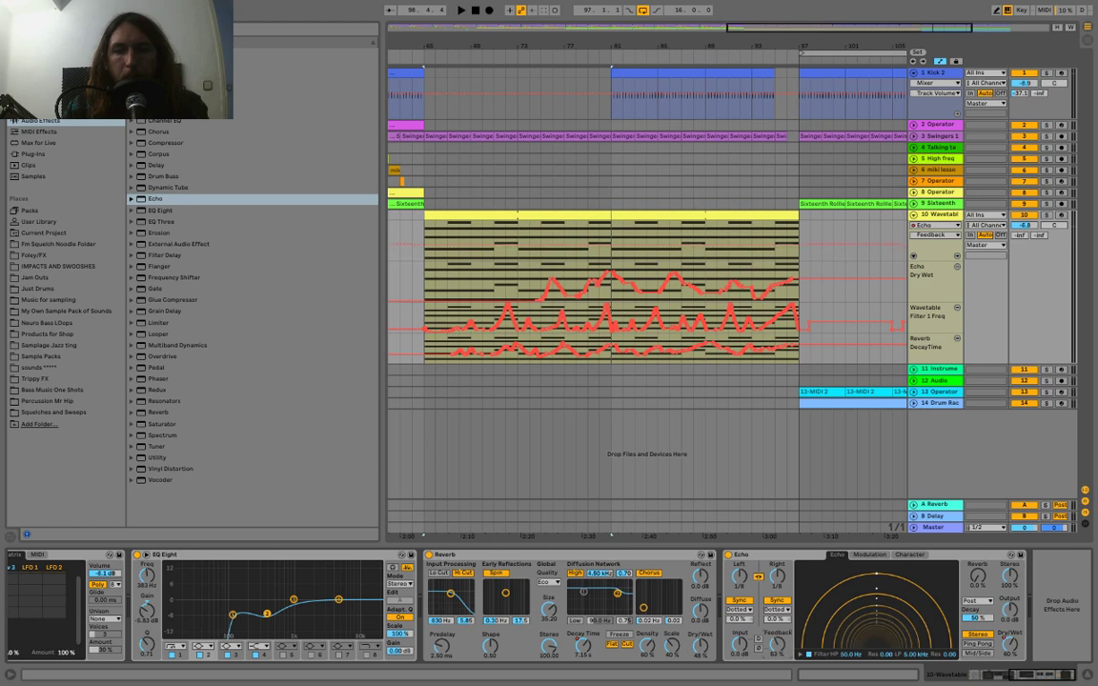
left_click(805, 655)
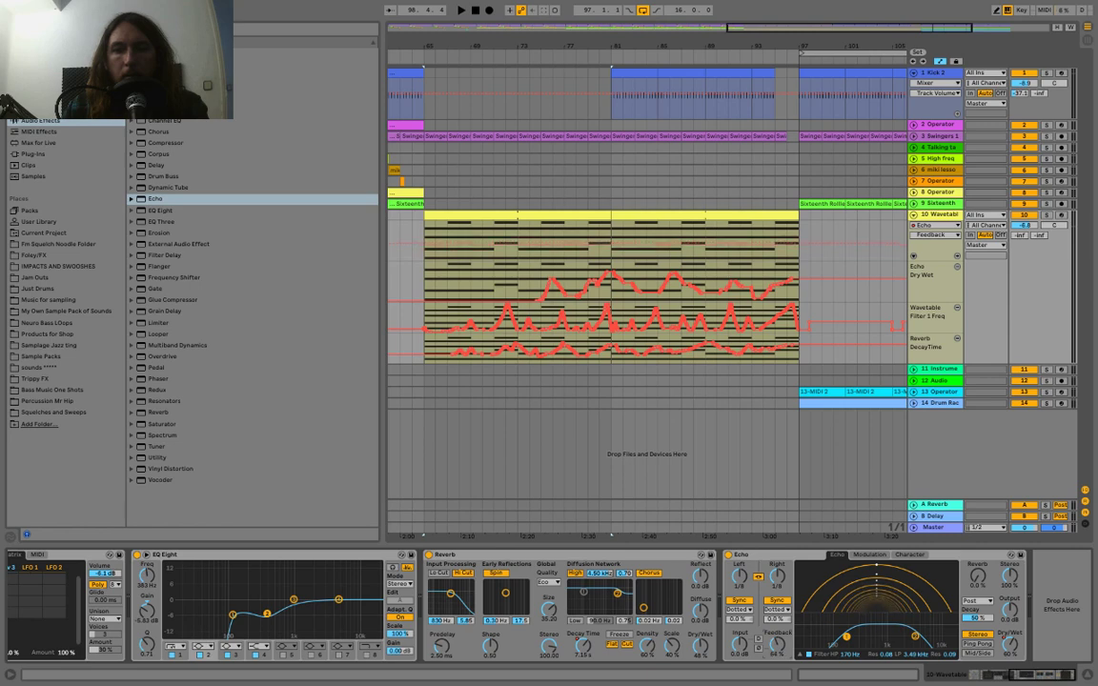
left_click(914, 216)
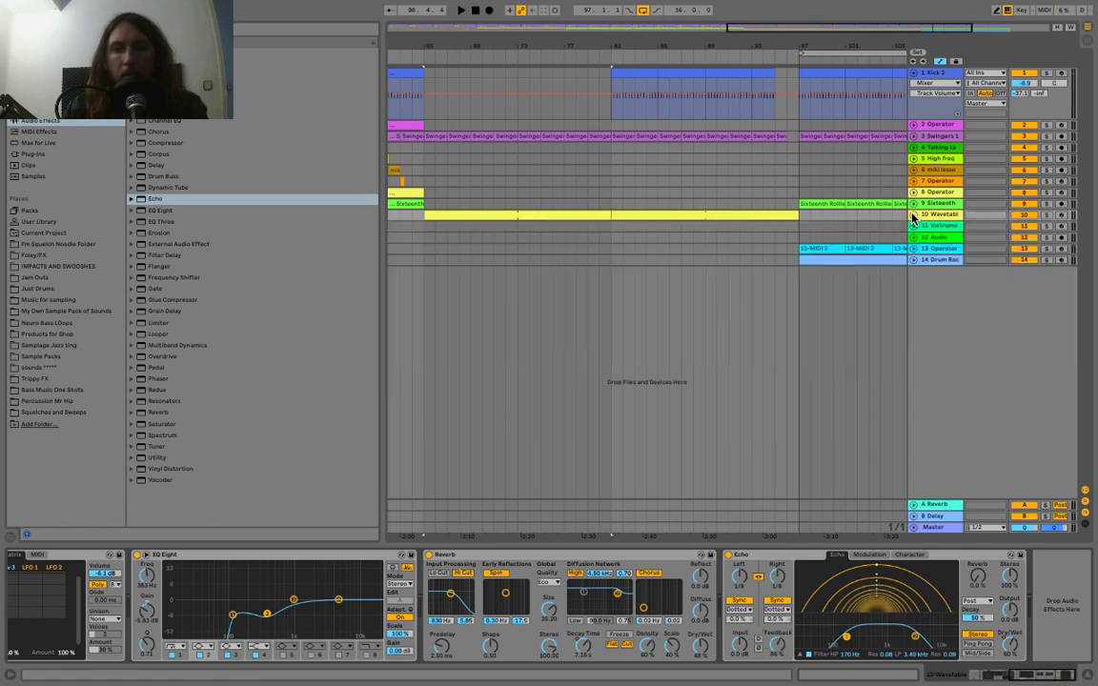
Listen to the breakdown from bar 81, where the kick returns, and show track 10's device chain.
key("space")
left_click_drag(719, 46, 739, 25)
left_click(693, 125)
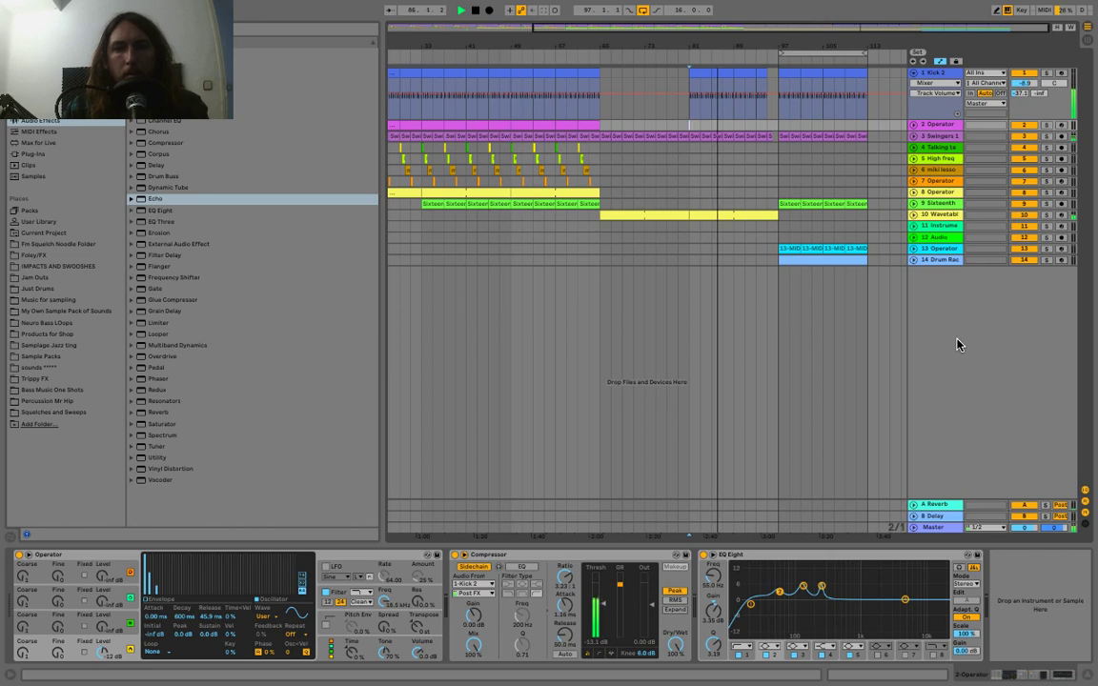
left_click(942, 216)
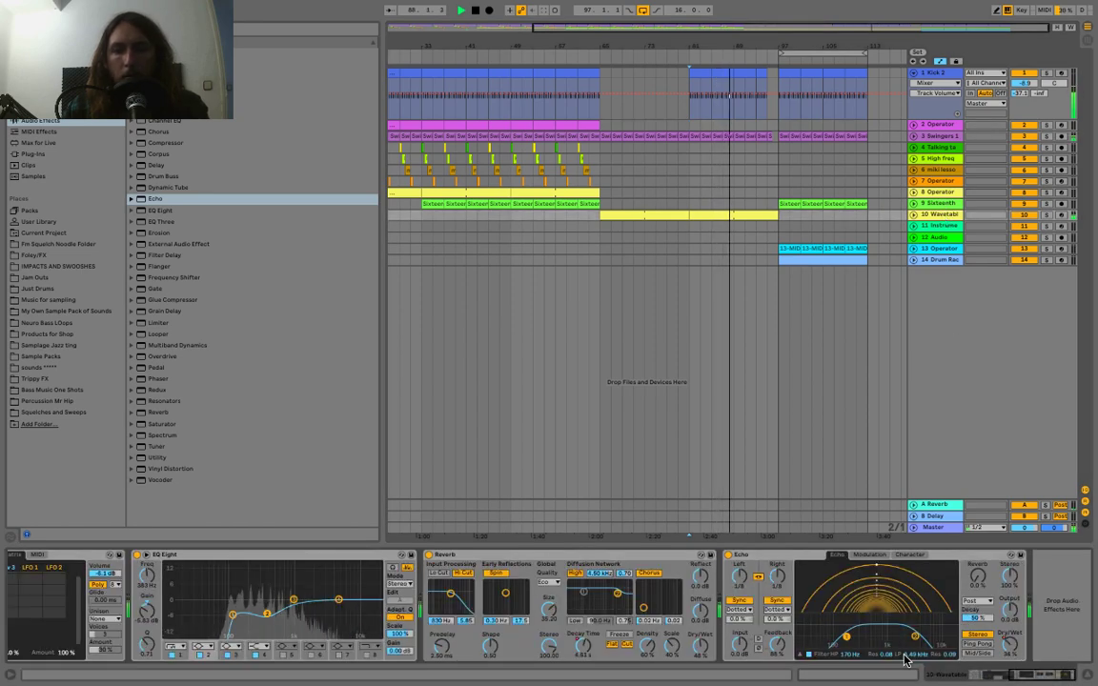
Edit track 10's Echo Feedback automation: lower it across the breakdown and ramp it up to about 93% towards bar 97.
left_click(914, 215)
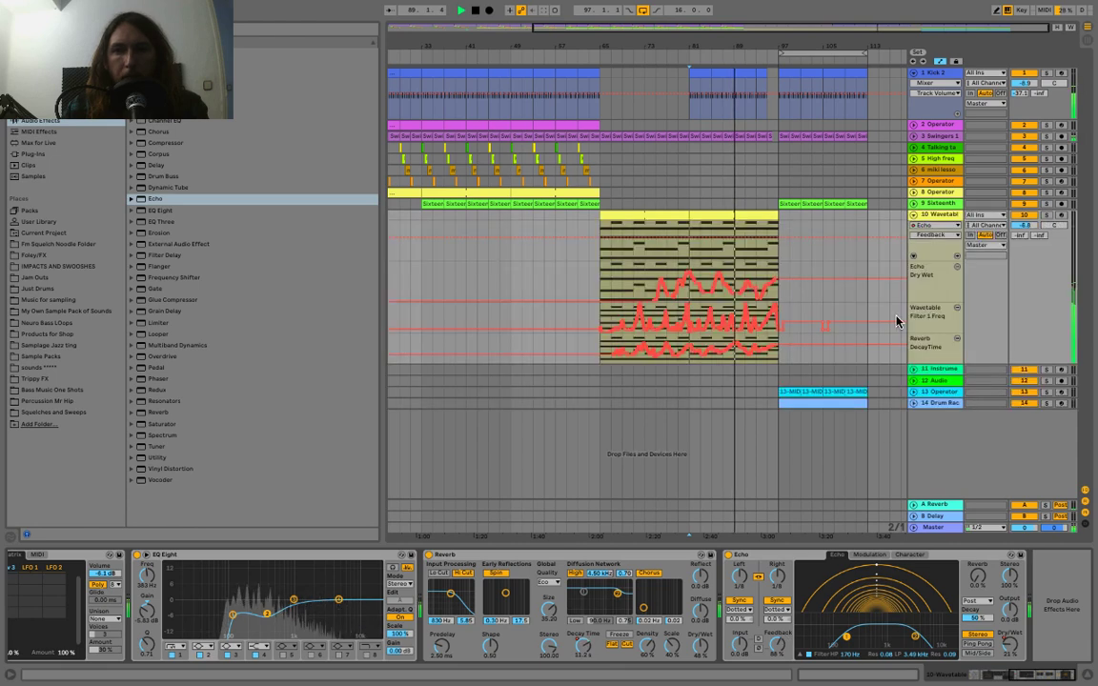
key("space")
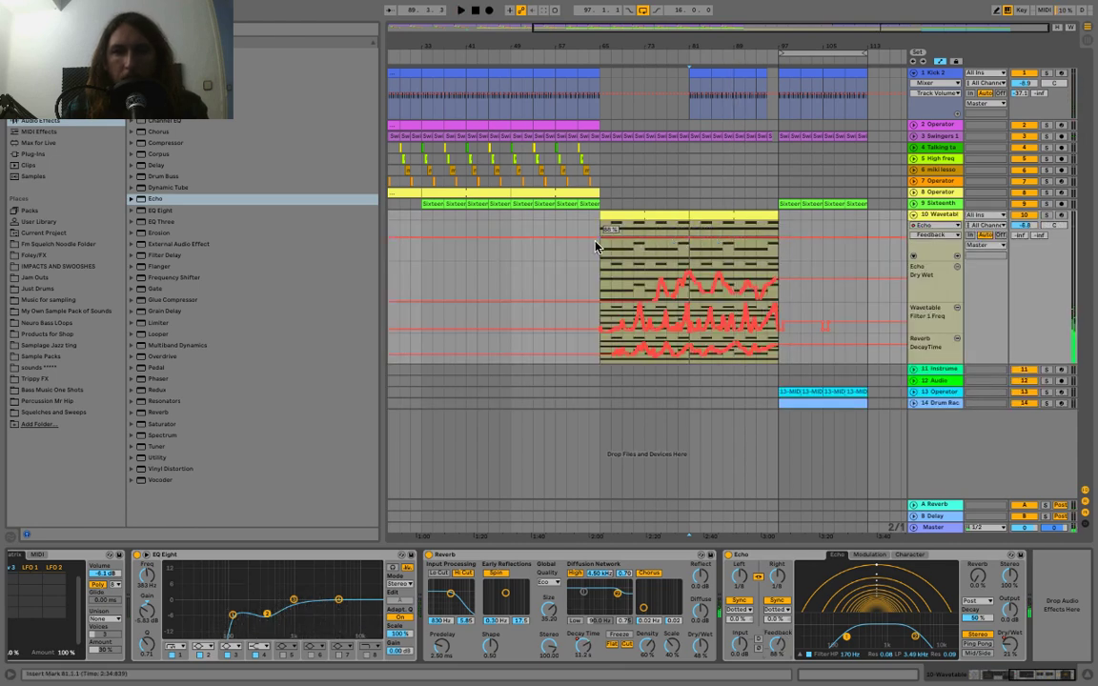
left_click_drag(598, 238, 598, 246)
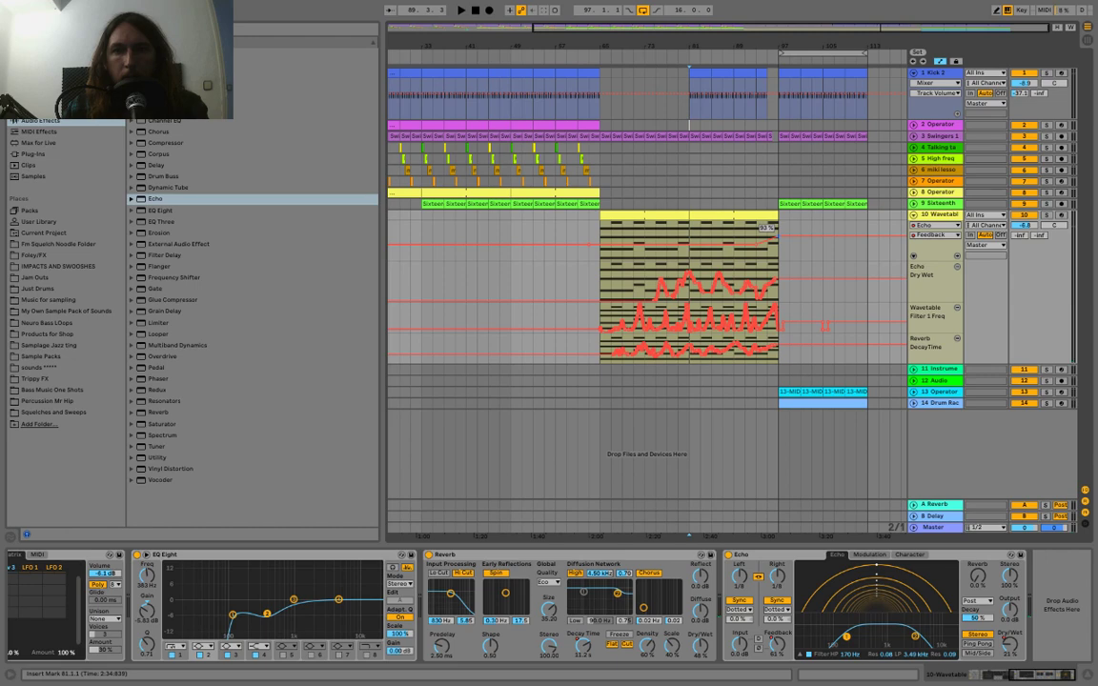
left_click(915, 215)
Insert MIDI track 15, set its input to 10-Wavetable, and arm it for recording.
right_click(953, 313)
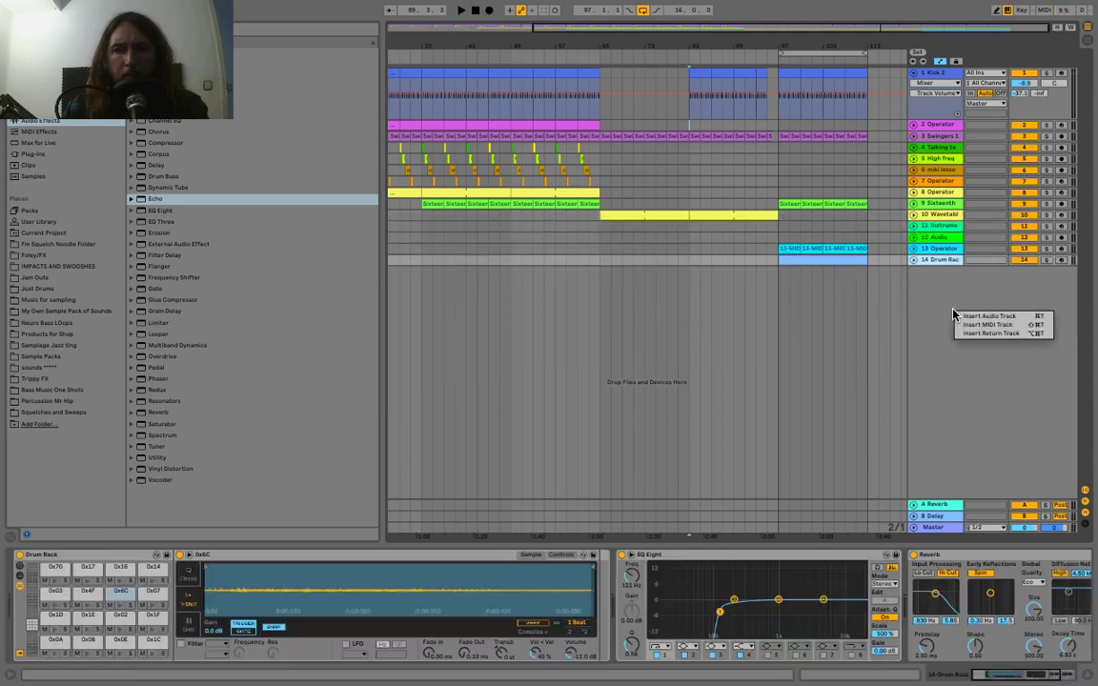
left_click(981, 325)
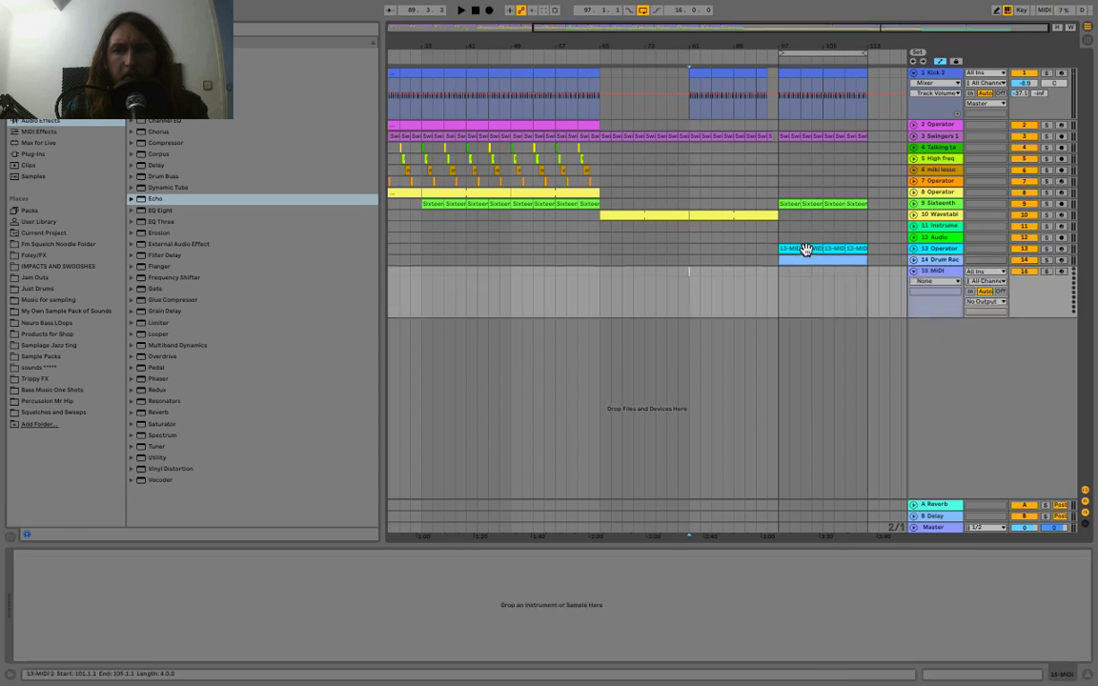
left_click(976, 273)
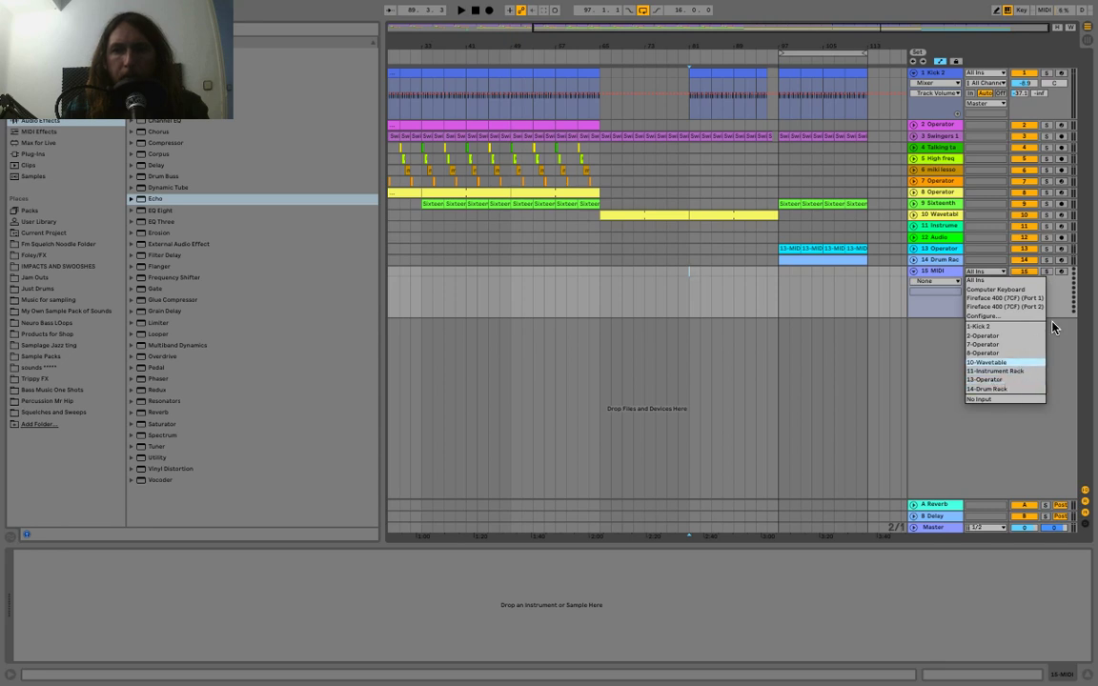
left_click(1018, 363)
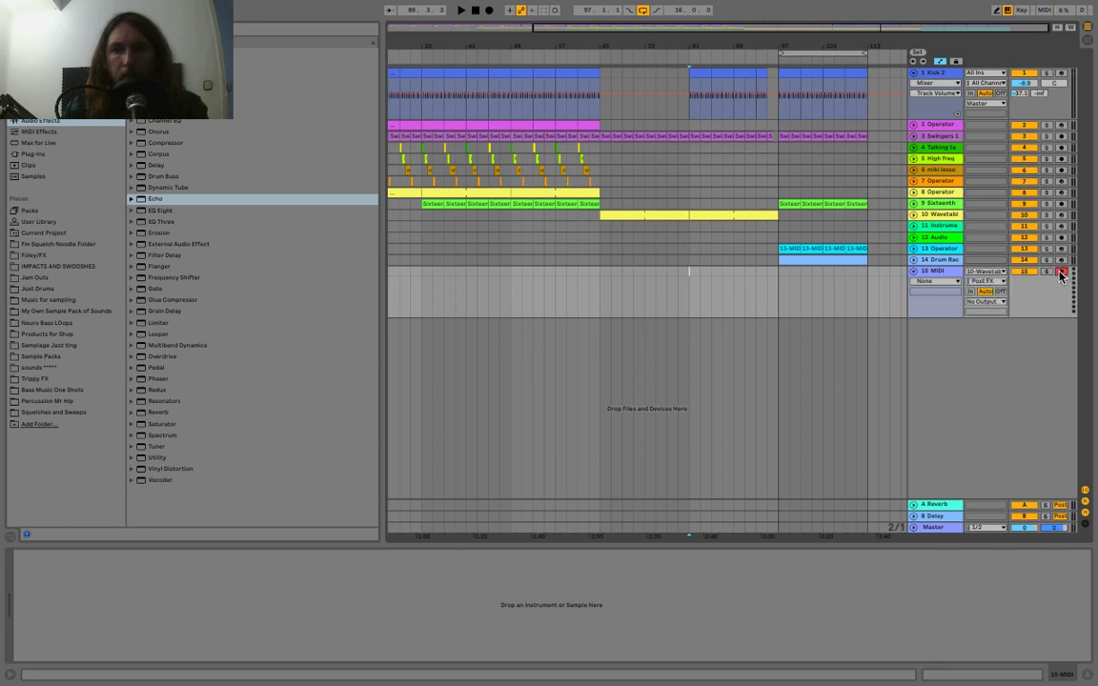
Record track 10's MIDI output onto track 15 from bar 65 and trim the recorded clip to end at bar 73.
left_click(622, 213)
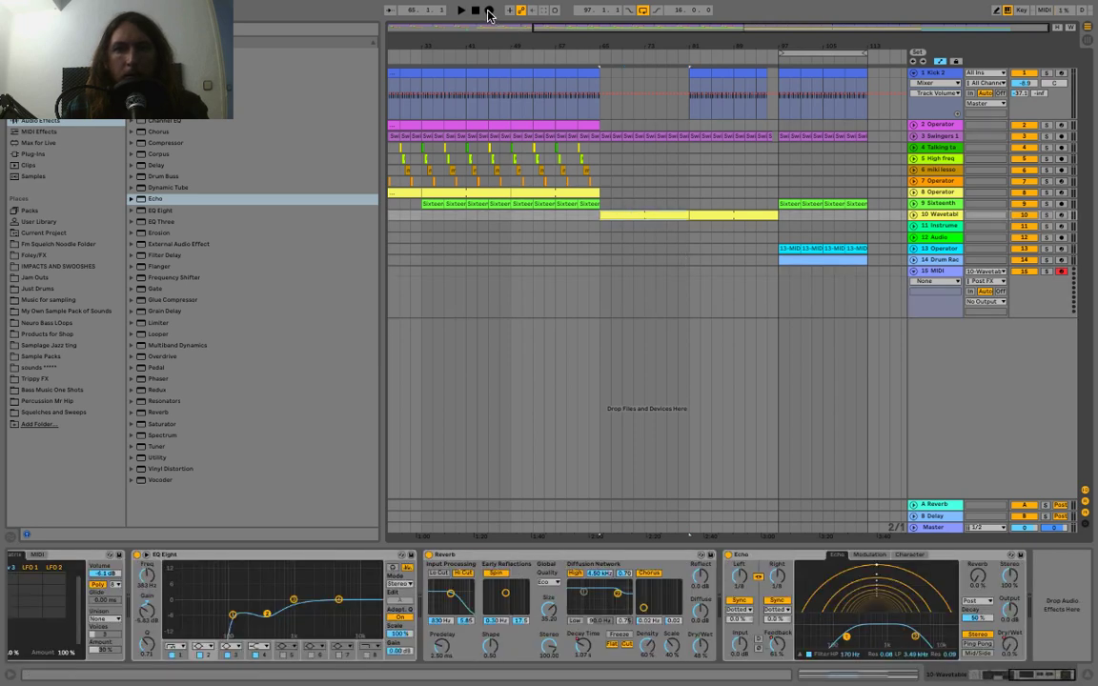
left_click(489, 10)
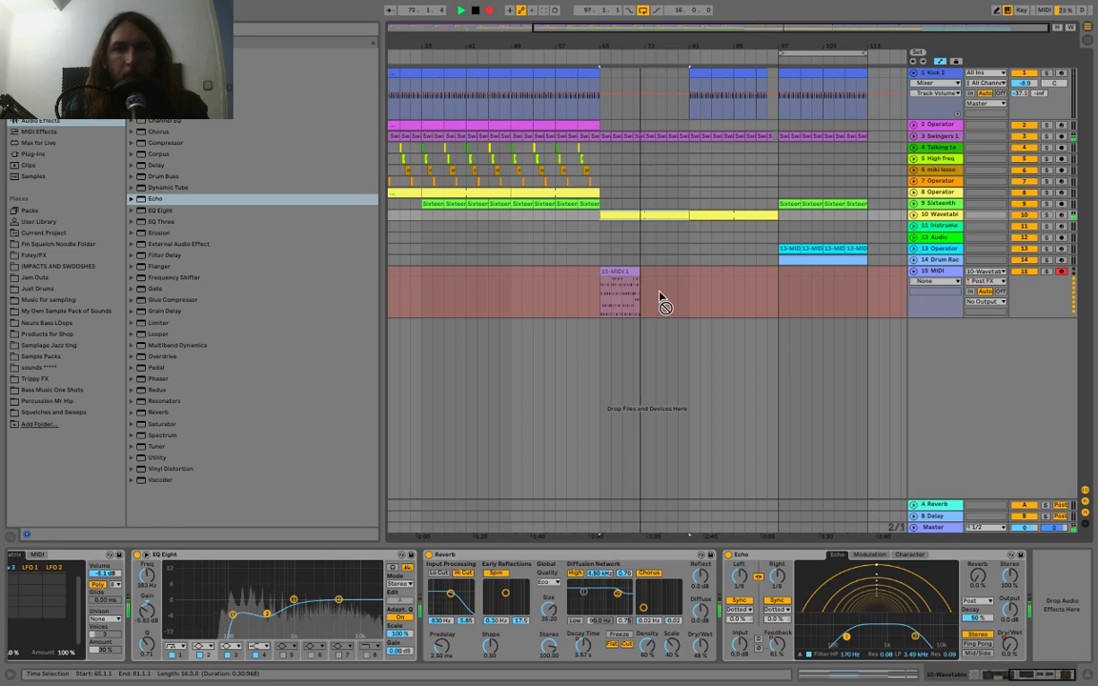
key("space")
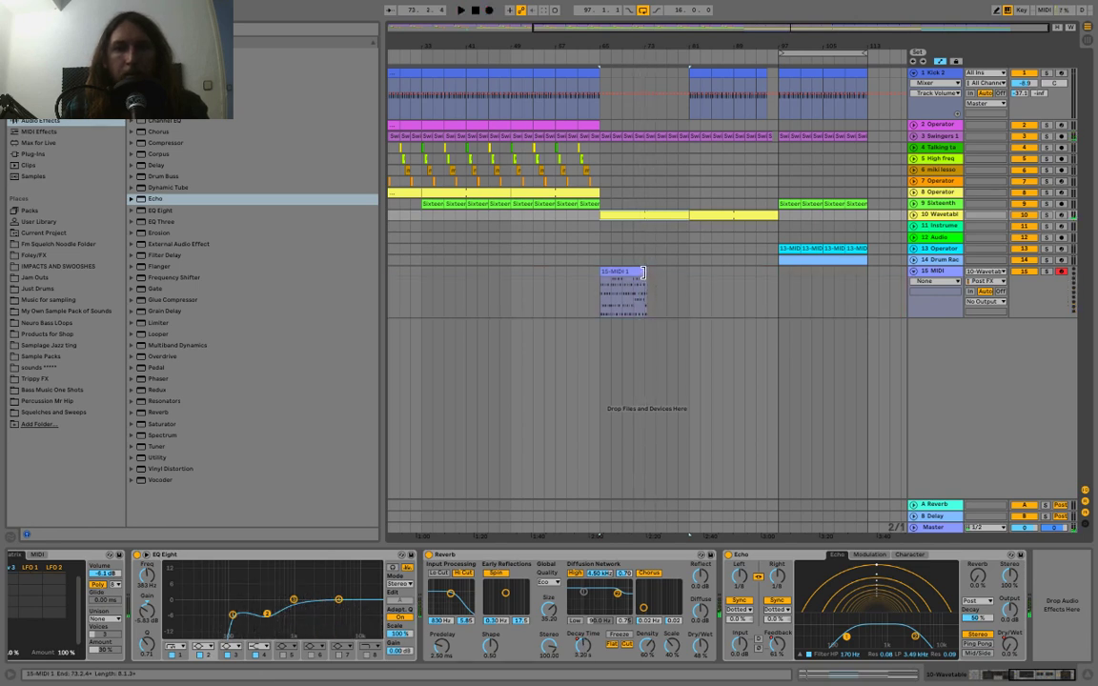
left_click_drag(645, 279, 635, 284)
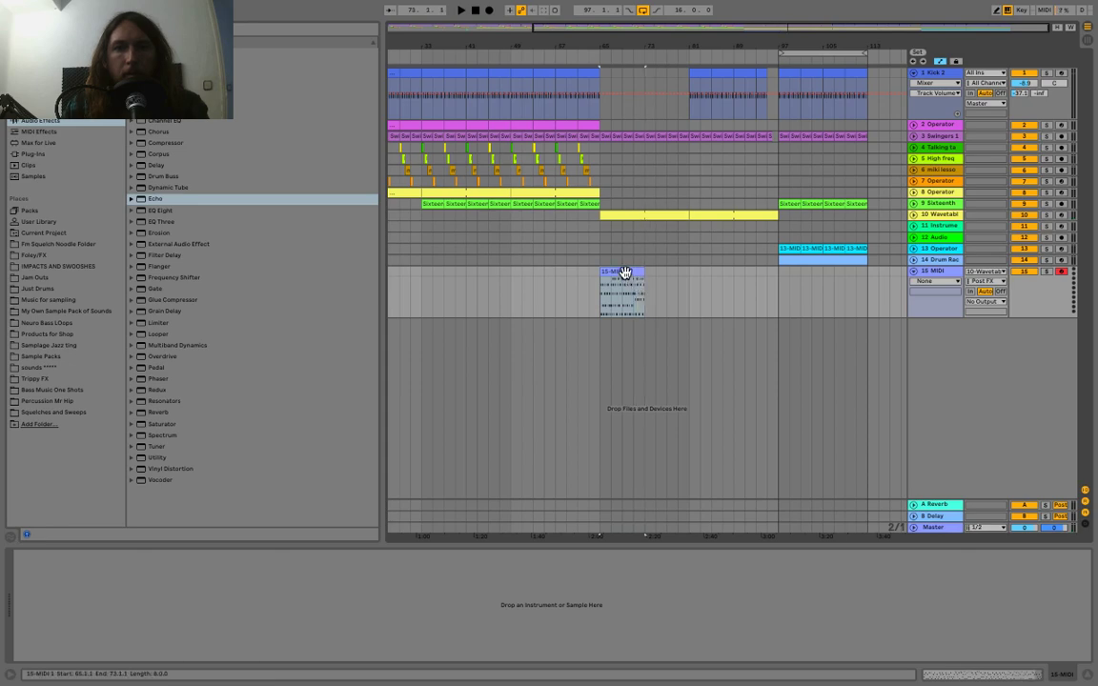
Transpose the recorded clip's notes down to the E0–E1 range, and drop the highest D and E notes one octave further.
double_click(620, 286)
scroll(167, 379, "up", 5)
left_click_drag(143, 374, 1094, 589)
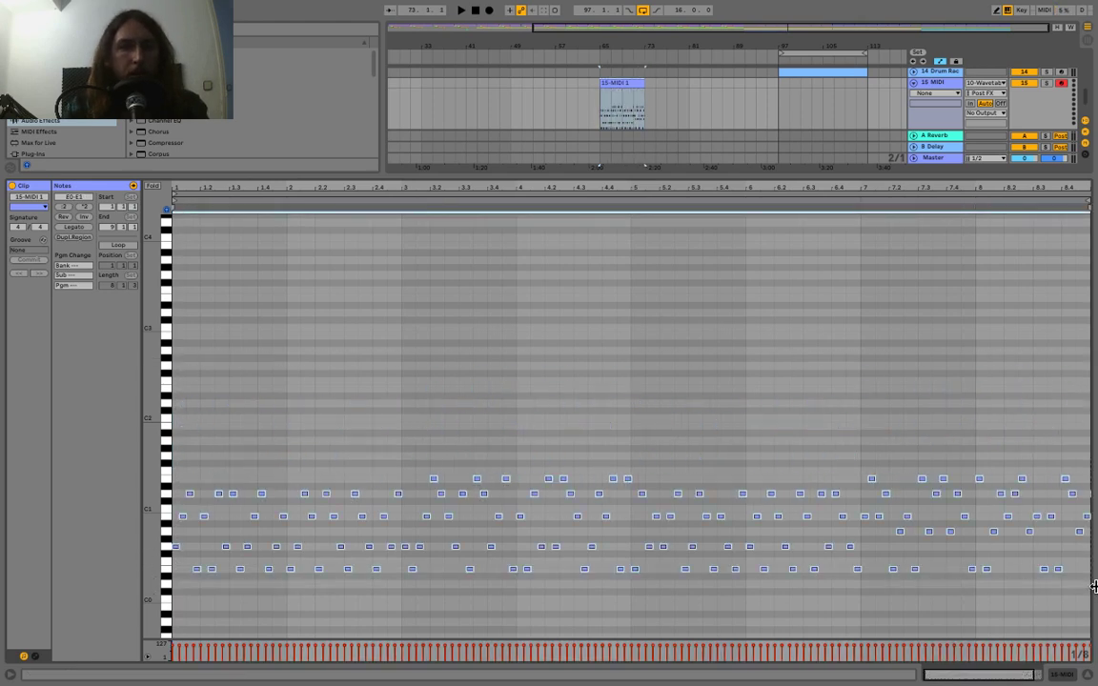
key("shift+Down")
key("shift+Down")
key("shift+Up")
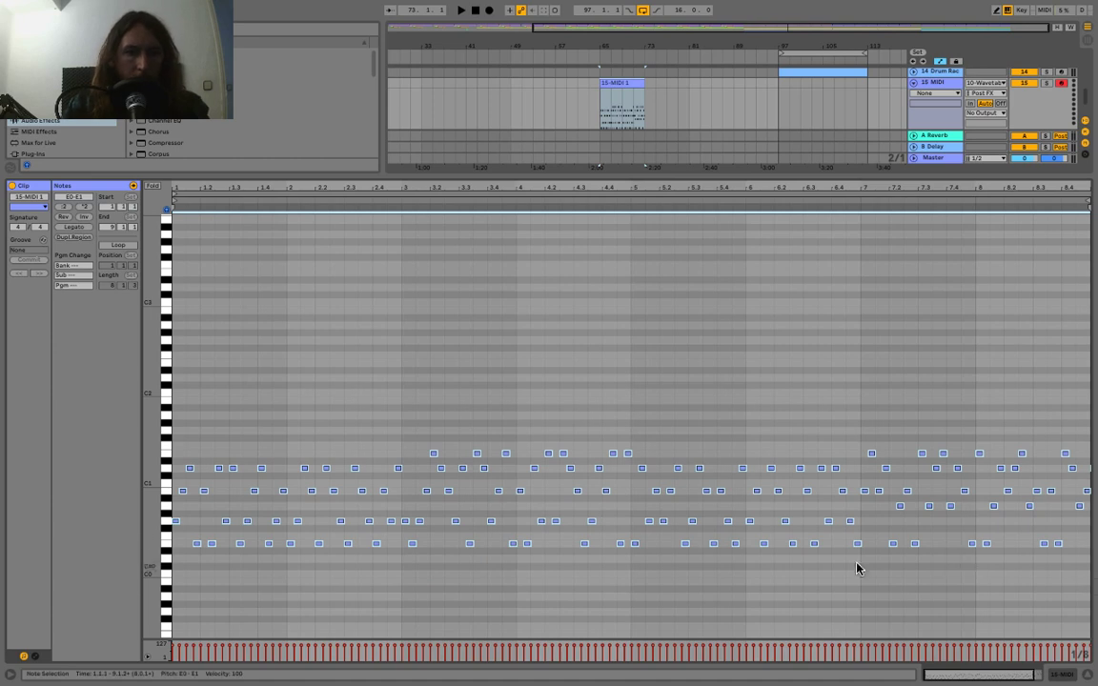
left_click_drag(176, 422, 1093, 470)
key("shift+Down")
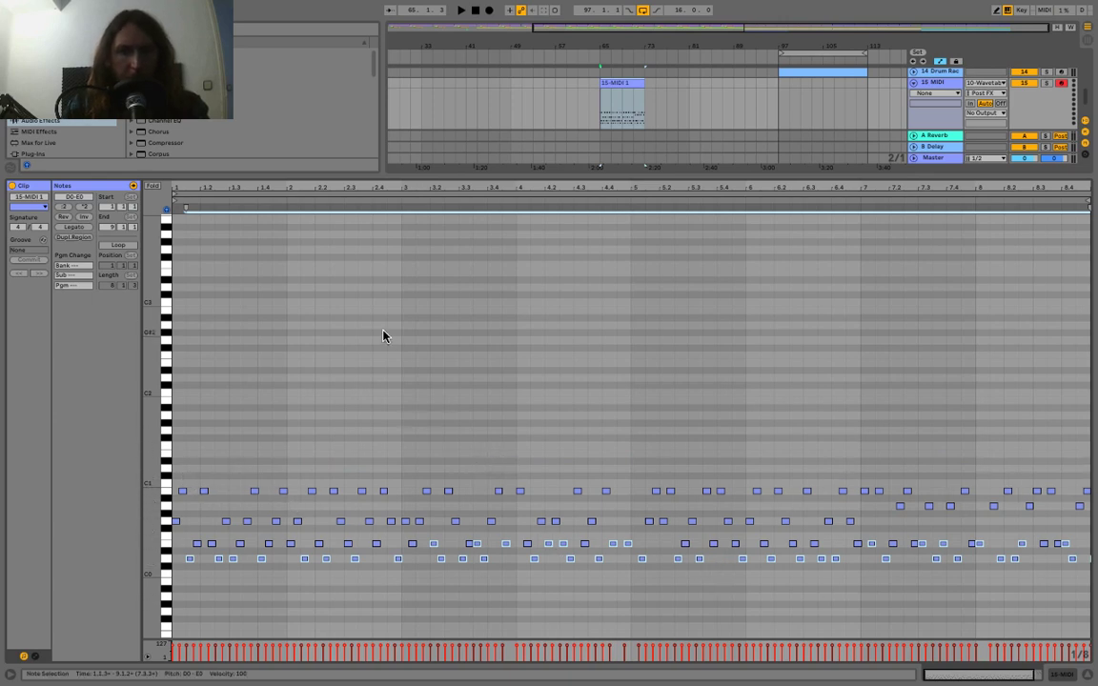
Try to delete the clip's notes from bar 3 to about bar 8.2.
left_click_drag(408, 476, 1012, 588)
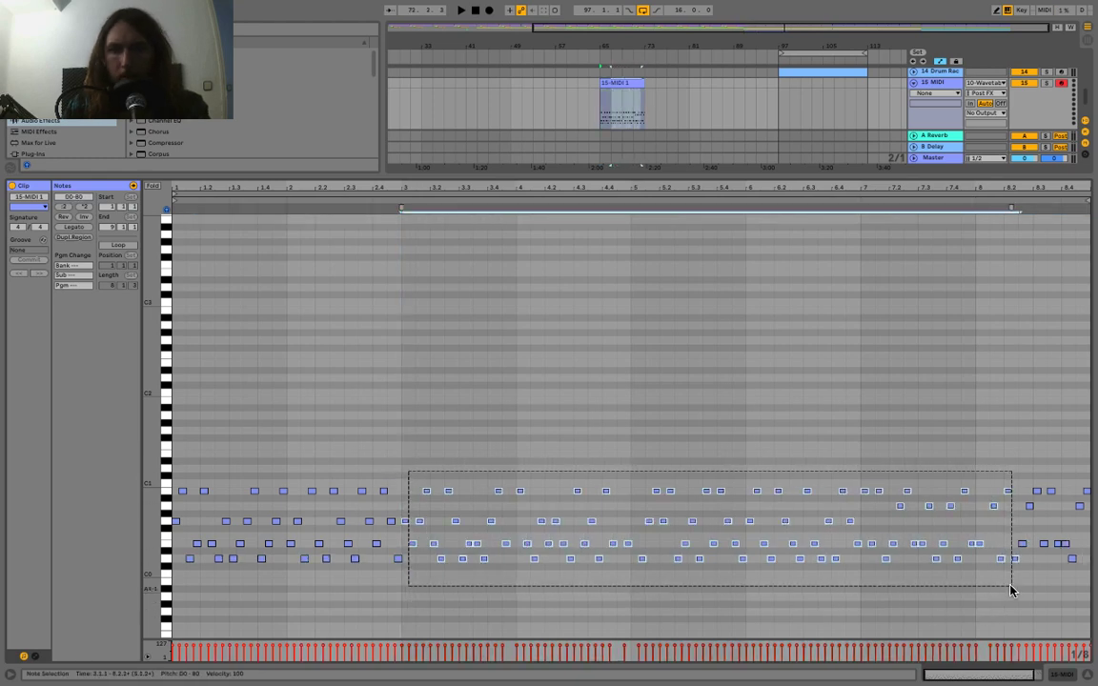
key("Delete")
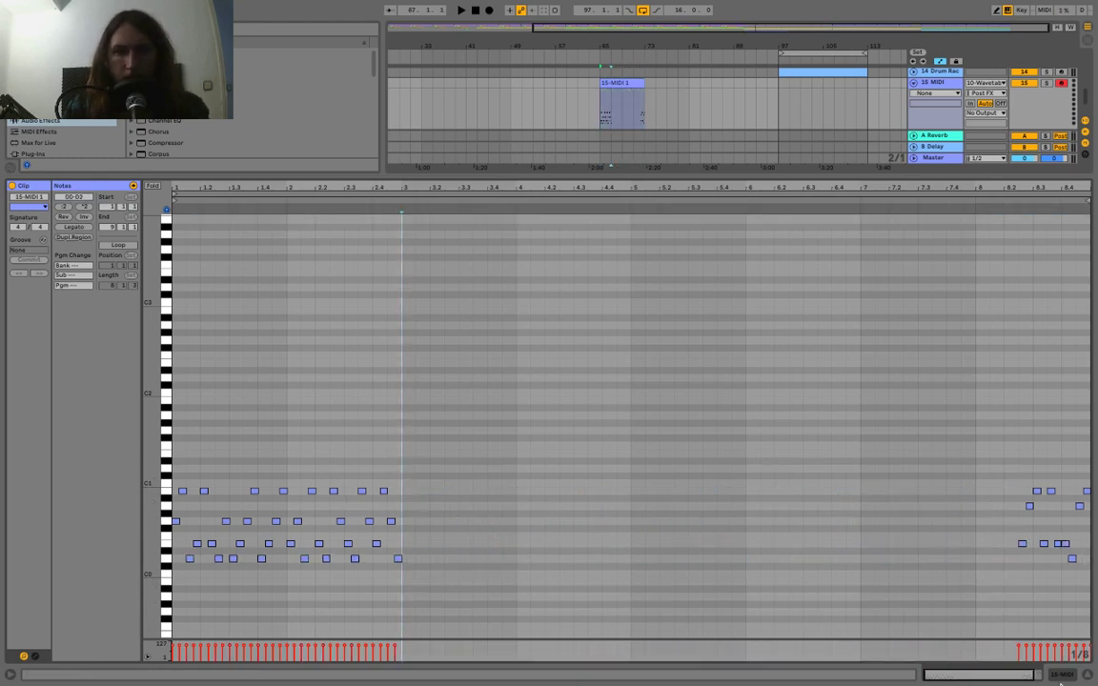
left_click(1091, 675)
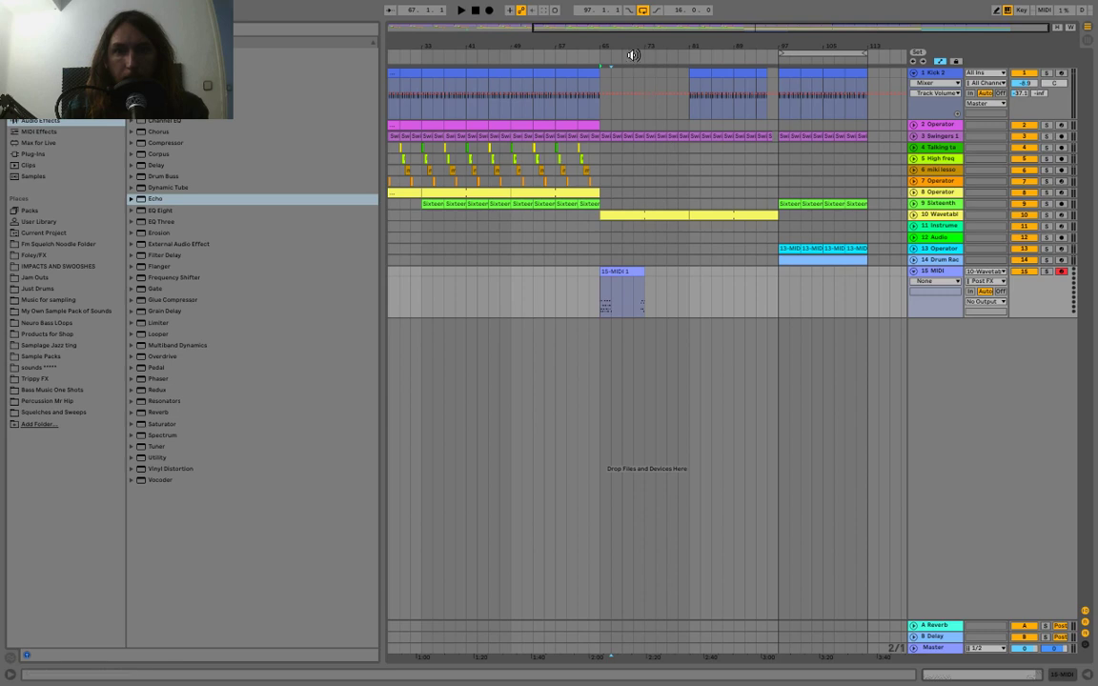
left_click_drag(627, 45, 627, 69)
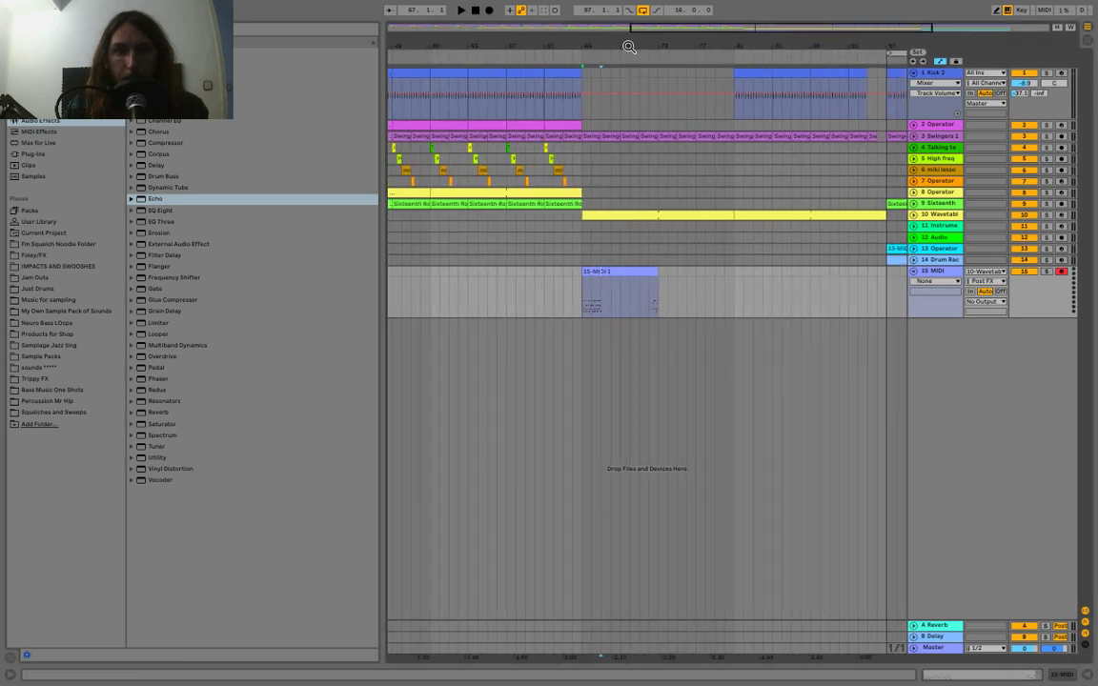
Delete all notes from bar 5 to the end of the clip on track 15.
double_click(644, 274)
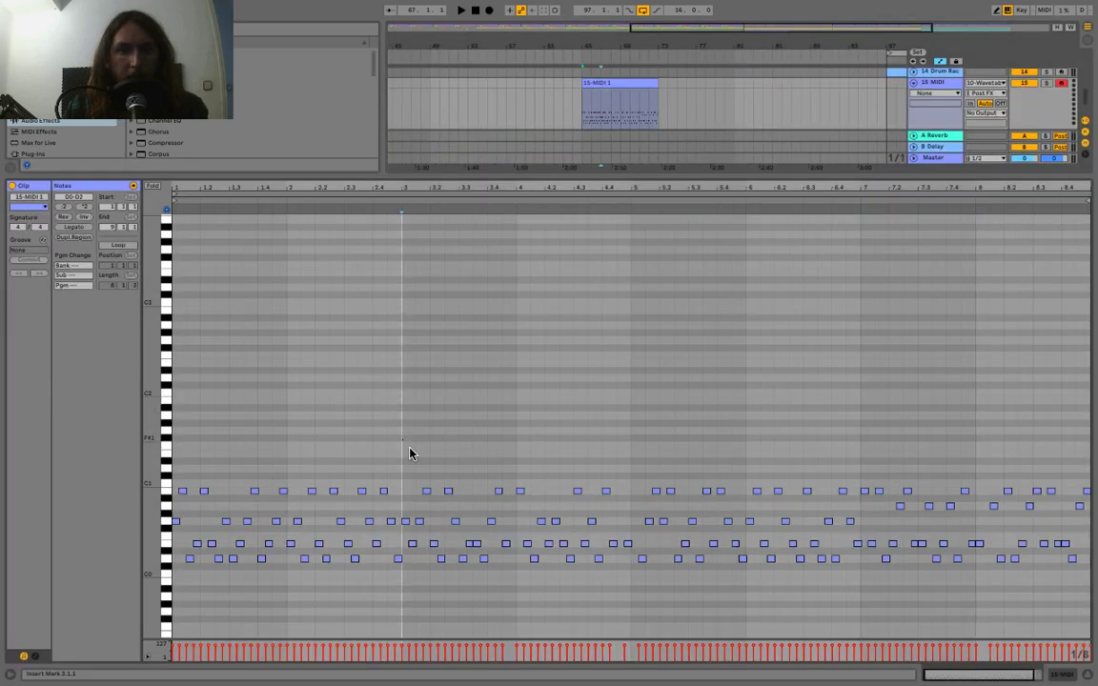
left_click_drag(404, 447, 461, 458)
left_click_drag(637, 448, 1083, 602)
key("Delete")
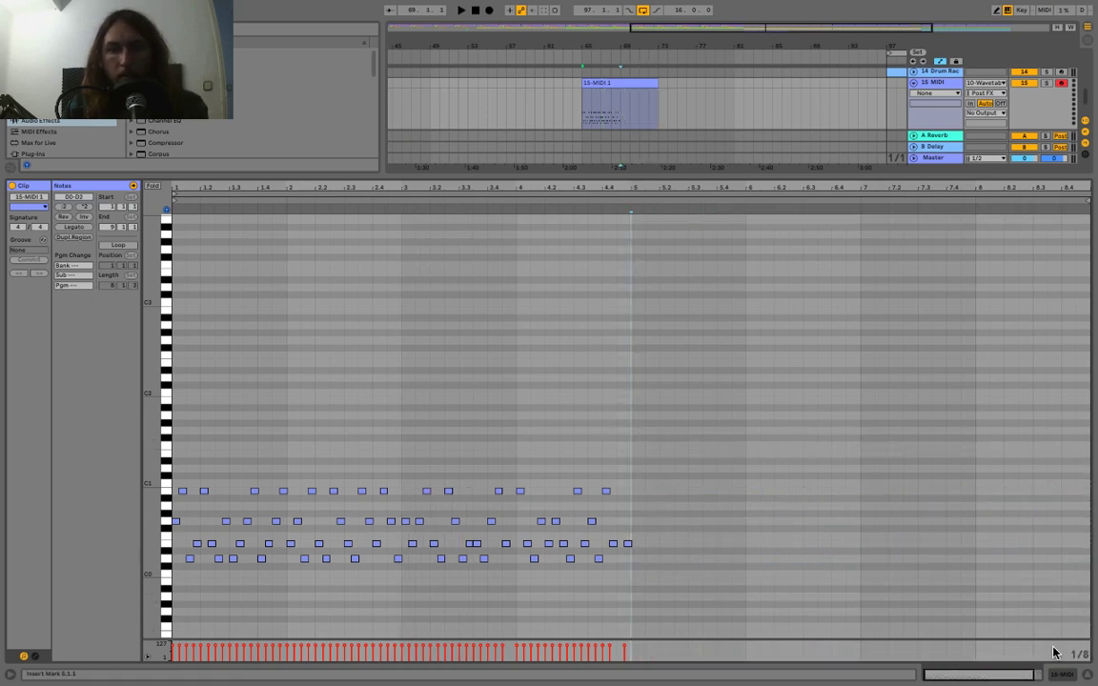
Shorten track 15's clip to four bars and duplicate it three times to fill bars 65 to 81.
left_click(1088, 675)
left_click_drag(651, 271, 619, 272)
key("ctrl+d")
key("ctrl+d")
key("ctrl+d")
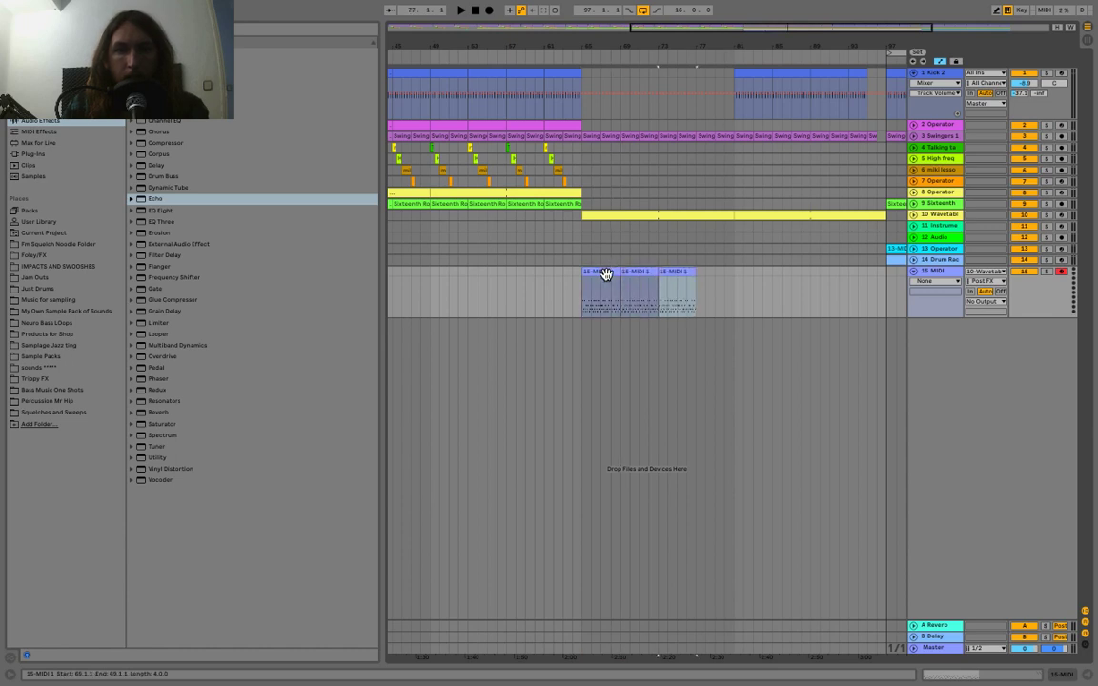
left_click(752, 50)
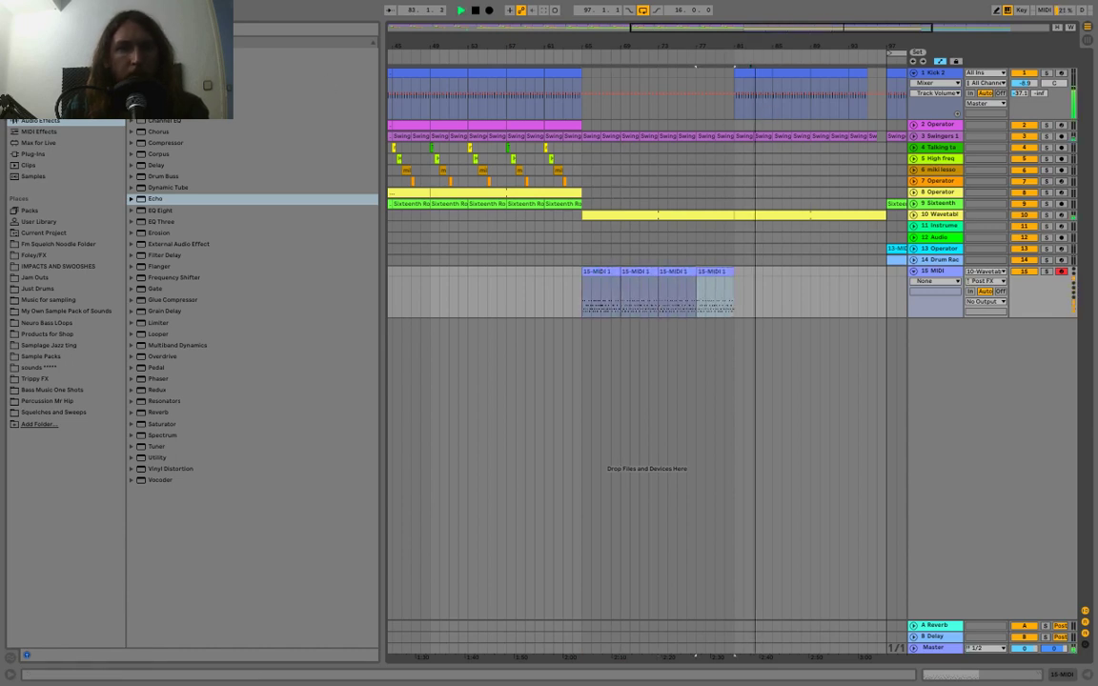
key("space")
Load Operator onto track 15 and set the track's MIDI input back to All Ins.
left_click(33, 110)
left_click_drag(160, 134, 825, 298)
left_click(944, 260)
left_click(943, 270)
left_click(986, 272)
left_click(976, 284)
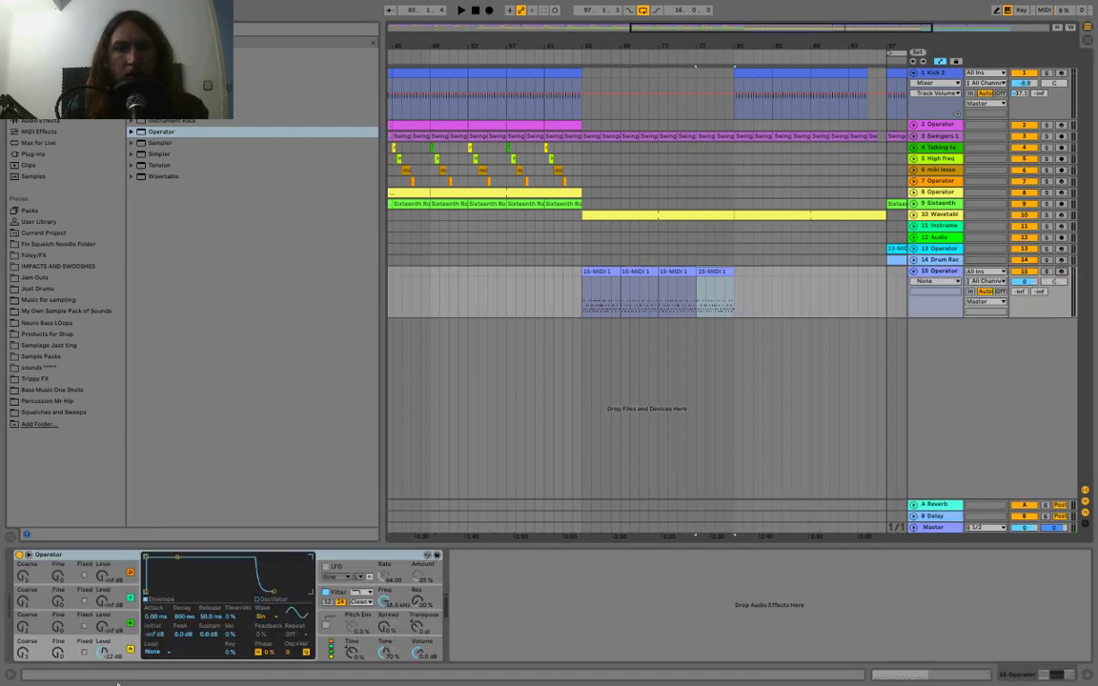
Draw low harmonics into Operator's oscillator waveform, and solo track 15 at a volume of -5.8 dB to hear it.
left_click(259, 601)
left_click_drag(157, 572, 154, 569)
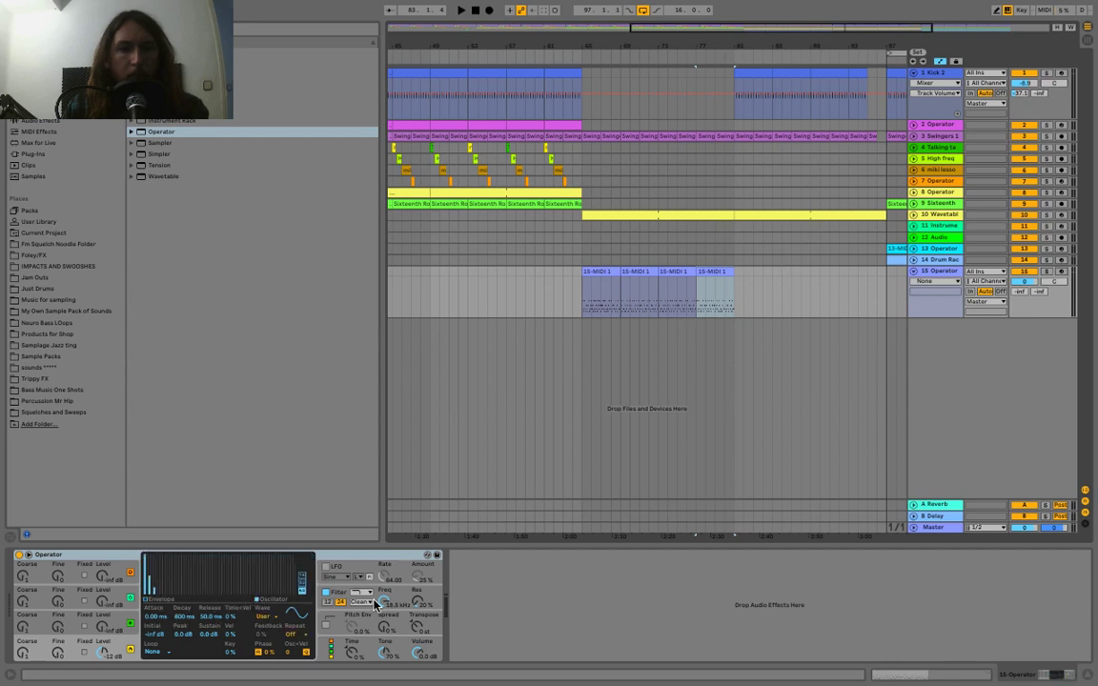
left_click(1046, 272)
key("space")
left_click_drag(1026, 282, 1027, 305)
key("space")
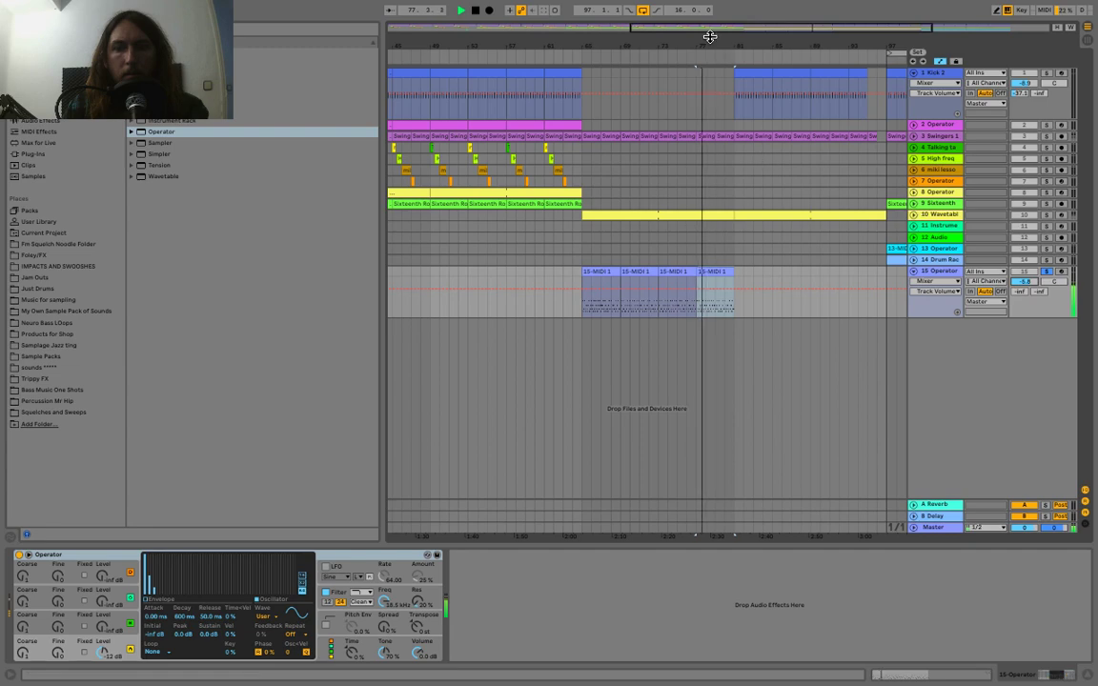
left_click_drag(710, 40, 725, 39)
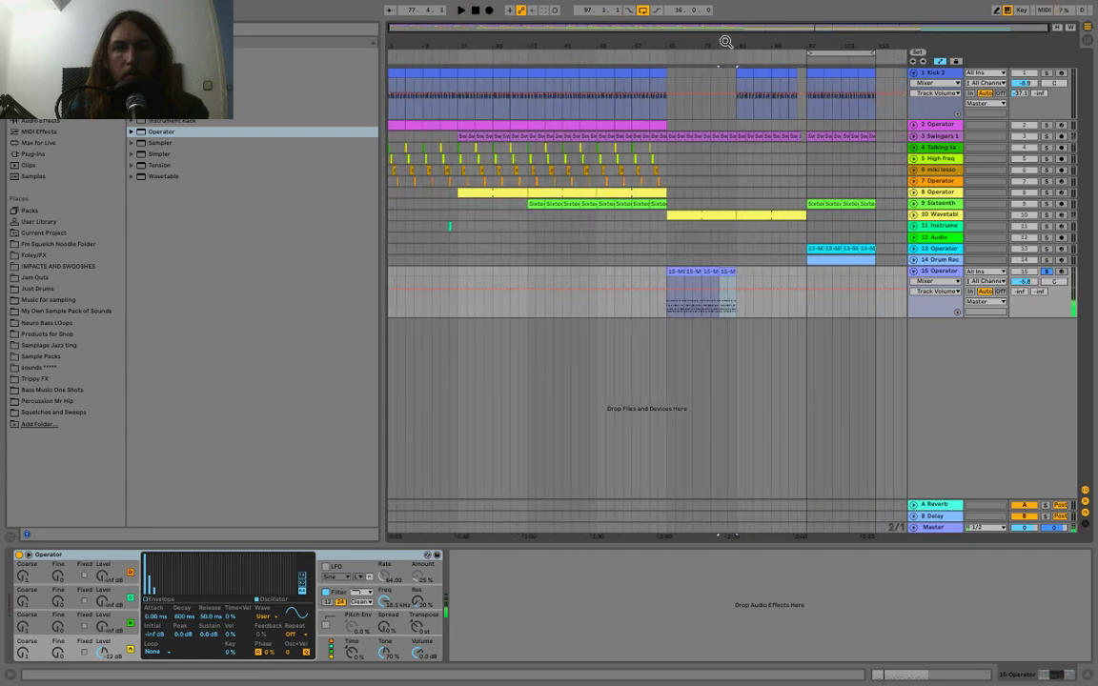
Delete the Operator track 15 and show track 13's device chain.
key("Delete")
left_click(938, 248)
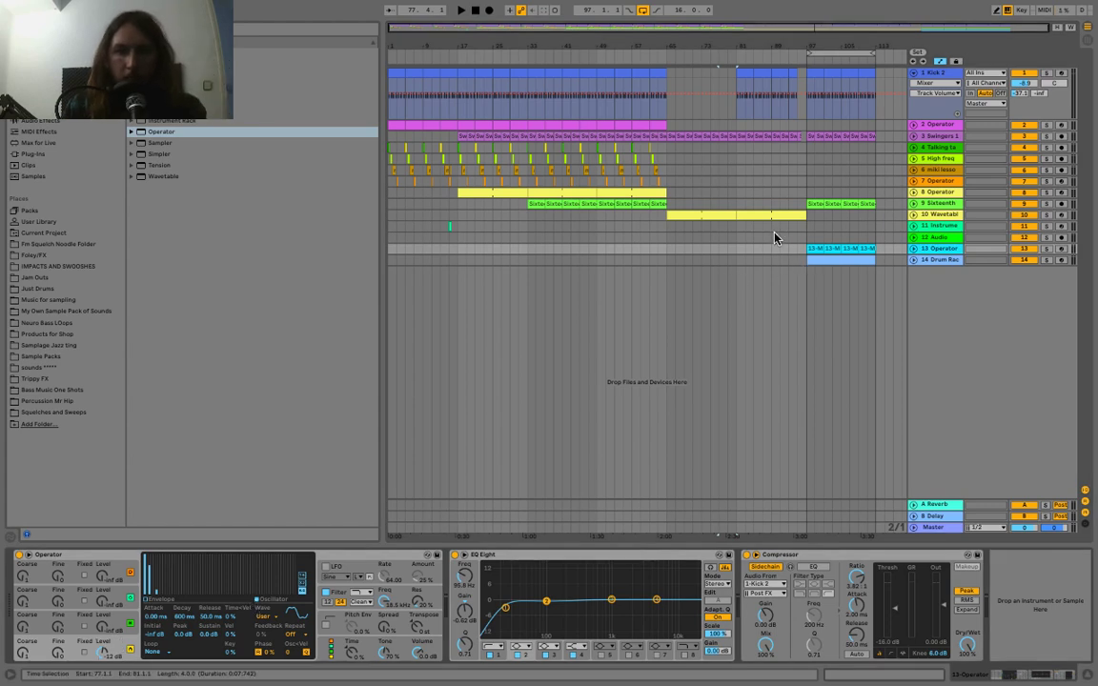
Listen to the arrangement from bar 81 through the transition into the section at bar 97.
left_click(734, 238)
key("space")
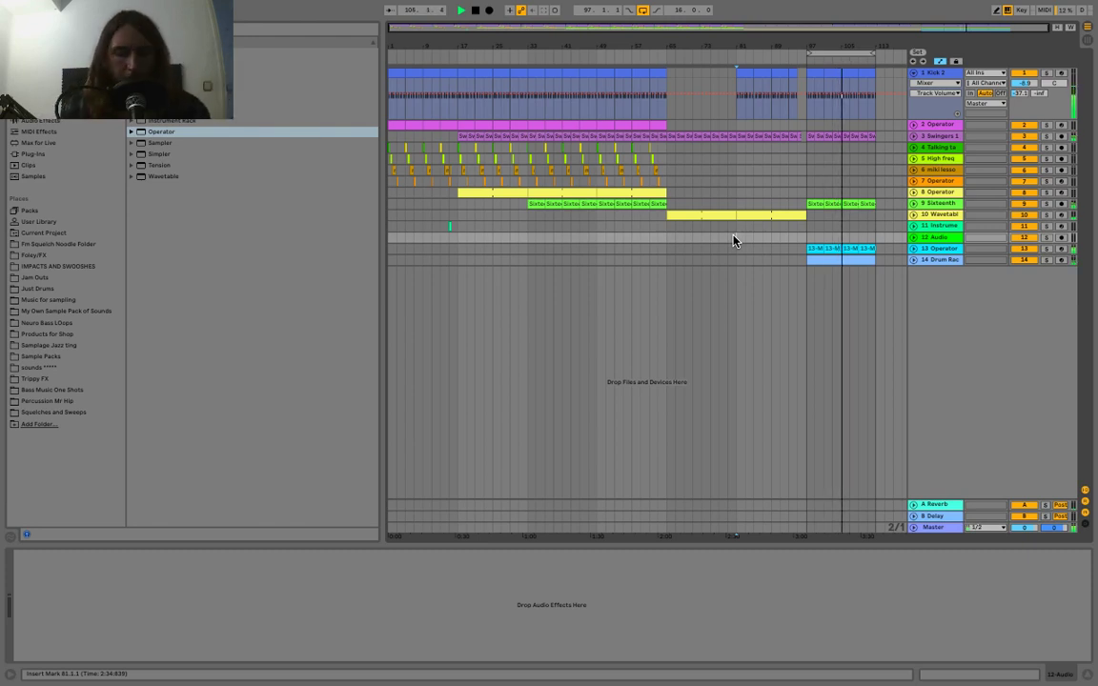
key("space")
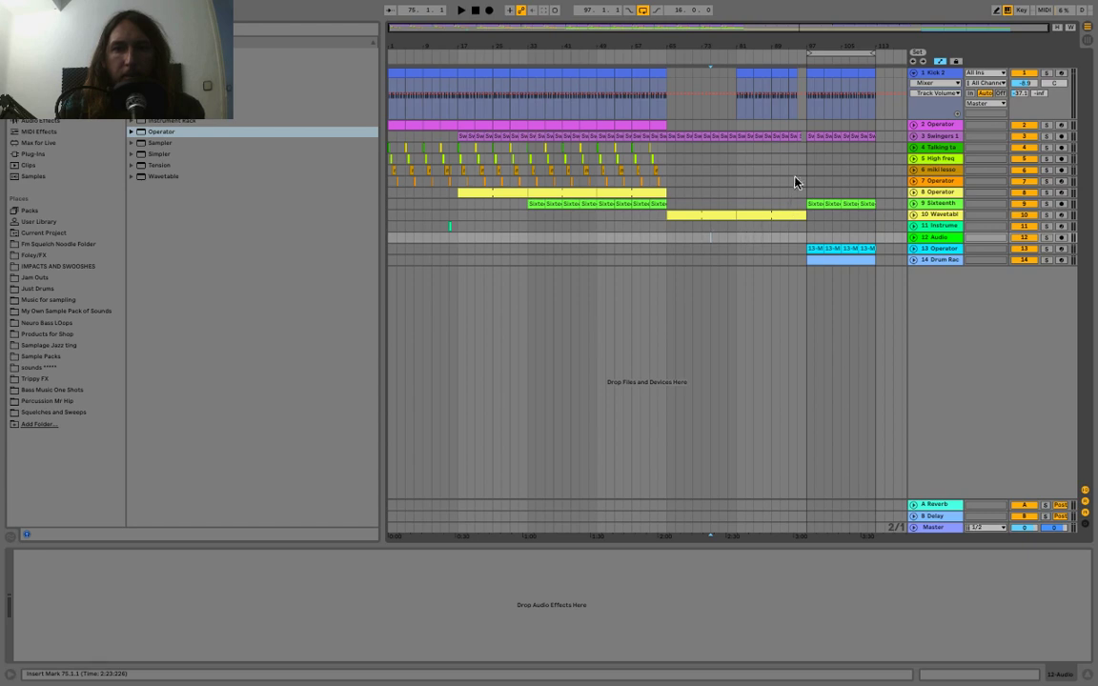
Open the SNARES-RIMS folder of the Essential Drums & Percussion 24bit pack in the Just Drums place.
left_click(38, 289)
scroll(164, 336, "down", 2)
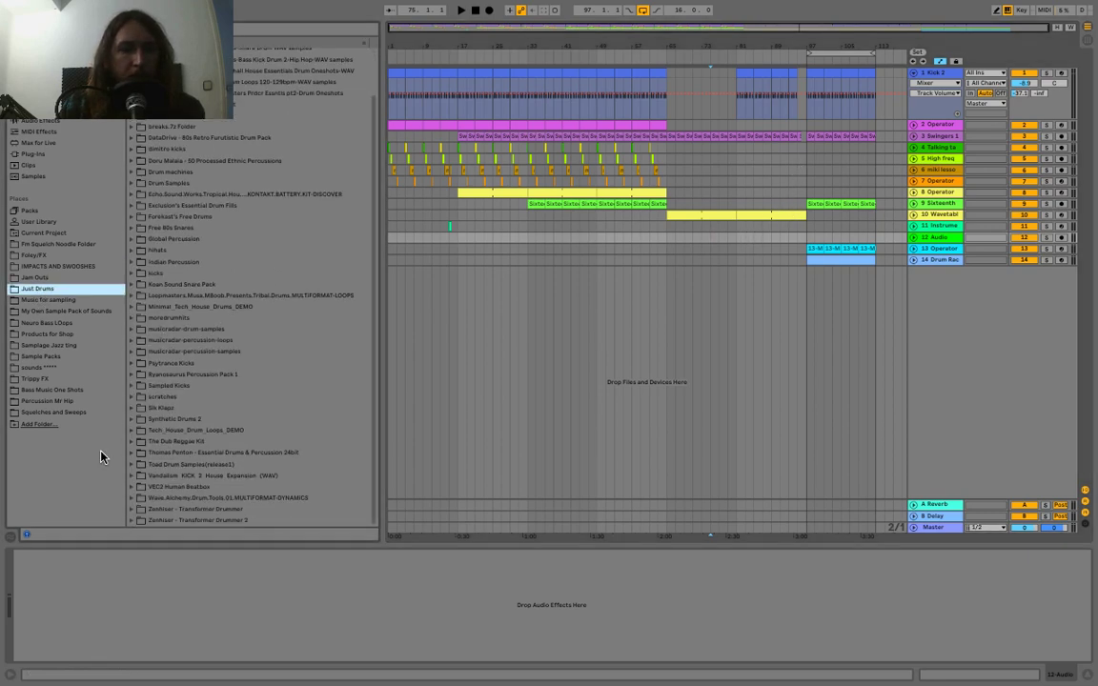
left_click(132, 454)
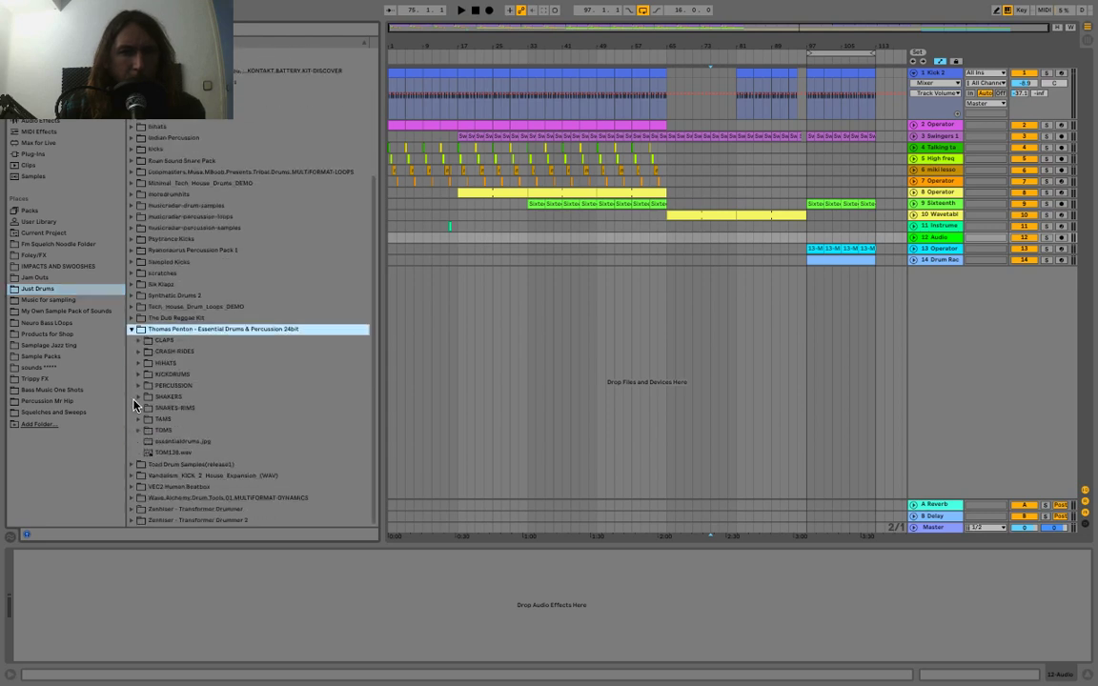
left_click(136, 408)
scroll(171, 412, "down", 10)
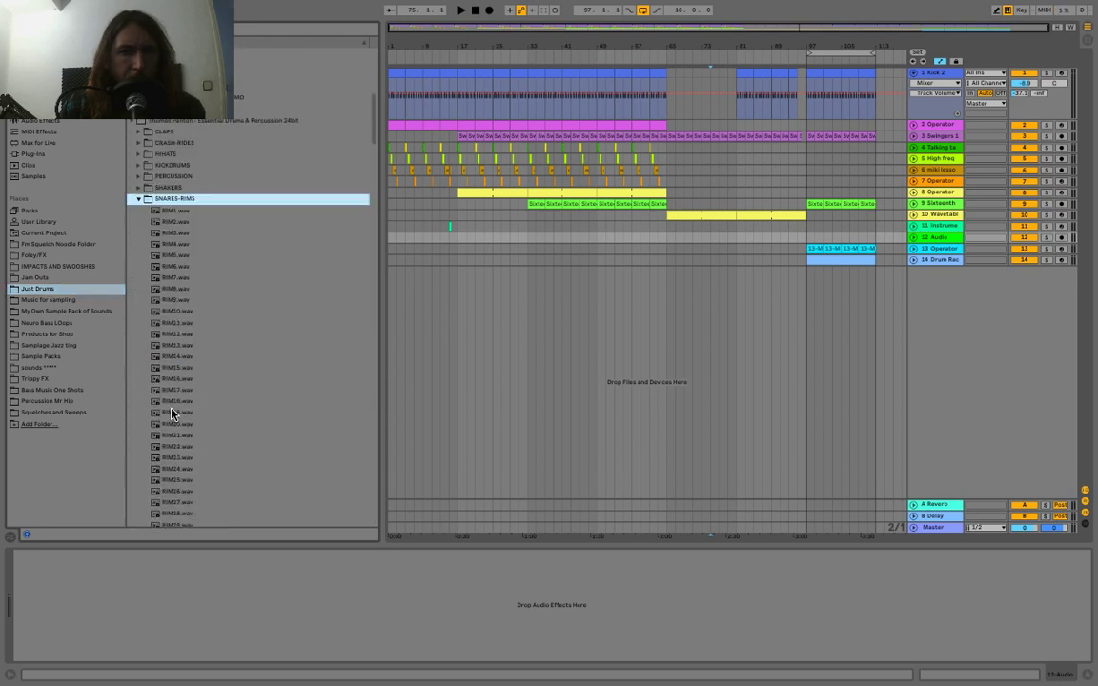
Audition rim and snare samples through the SNARES-RIMS folder, including SNARE44.wav and SNARE59.wav.
left_click(199, 404)
scroll(201, 409, "down", 6)
left_click(201, 404)
scroll(201, 408, "down", 6)
left_click(202, 404)
scroll(205, 153, "up", 8)
scroll(206, 153, "down", 8)
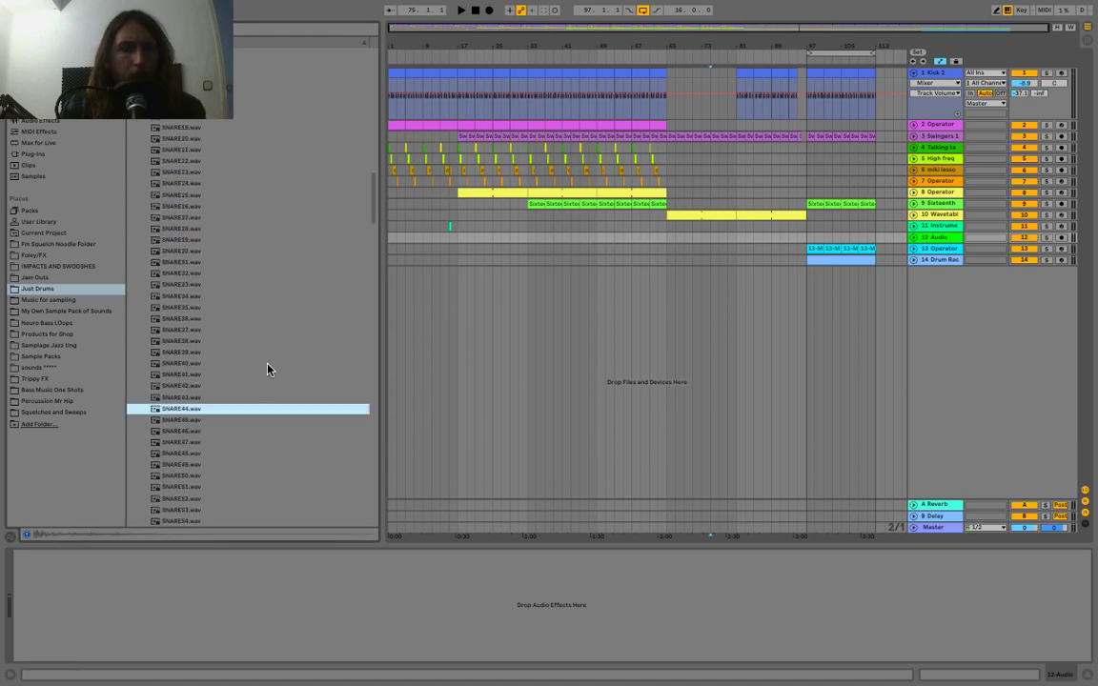
left_click(197, 441)
scroll(215, 437, "down", 5)
left_click(214, 430)
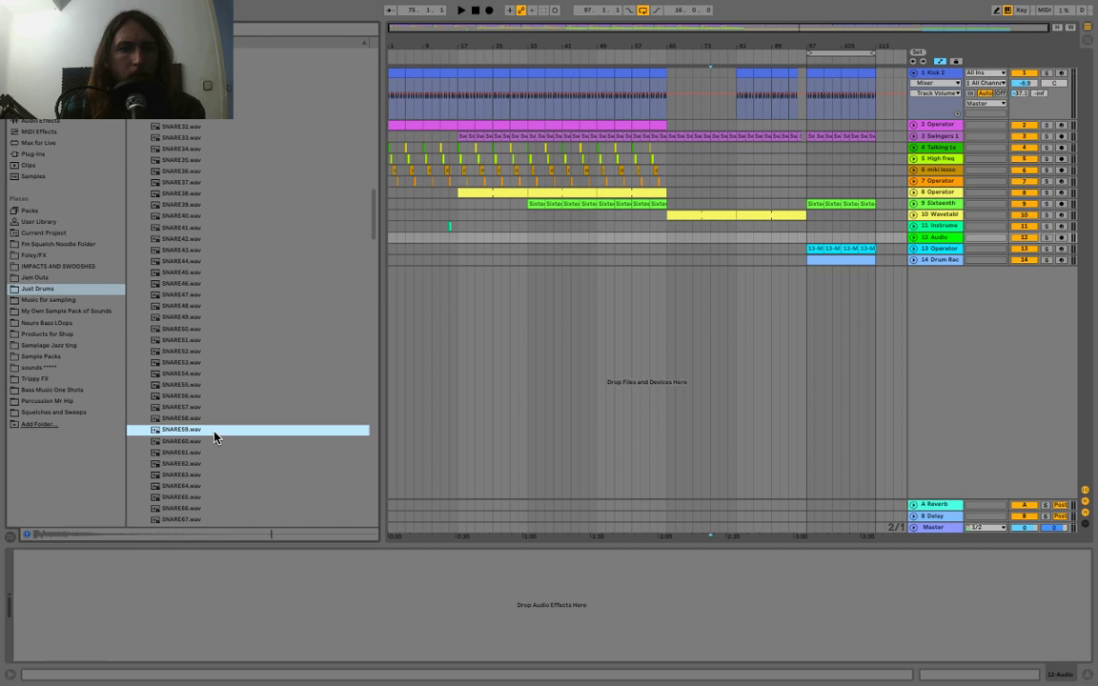
left_click(210, 451)
scroll(213, 444, "down", 8)
Audition more snare samples in the SNARES-RIMS folder, from SNARE59.wav up to SNARE85.wav.
left_click(216, 433)
left_click(182, 466)
left_click(181, 421)
left_click(182, 443)
left_click(182, 454)
left_click(184, 443)
Place SNARE85.wav on a new audio track at bar 81 and stretch the consolidated clip to three bars.
left_click(762, 295)
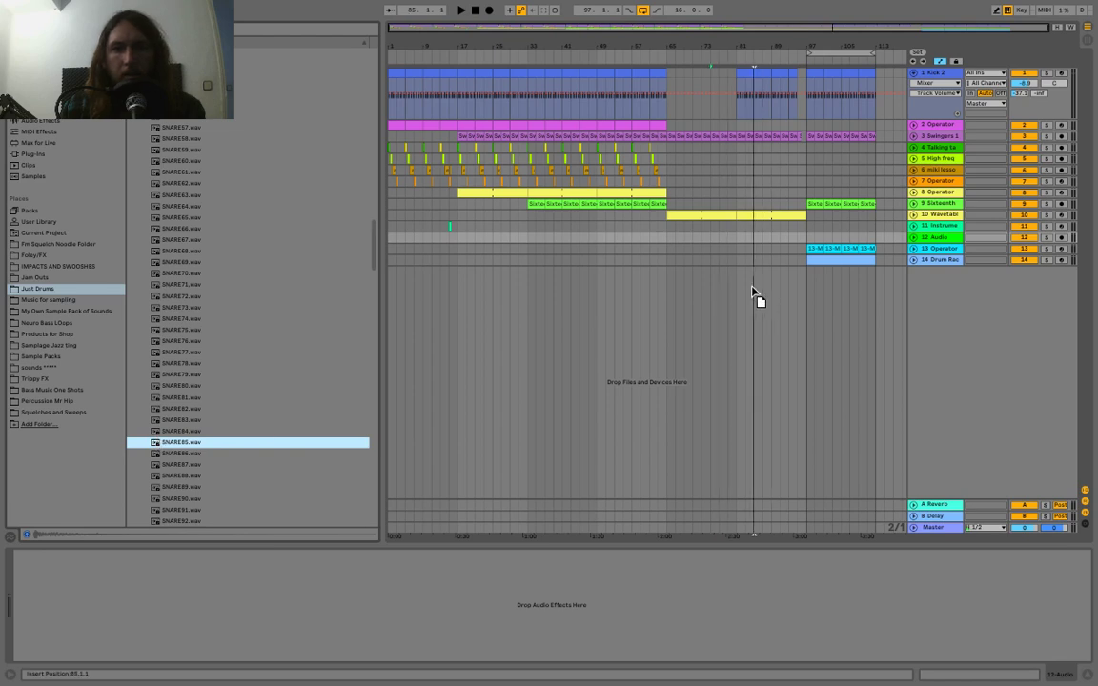
mouse_move(743, 48)
left_mouse_down()
mouse_move(744, 86)
mouse_move(745, 42)
left_mouse_up()
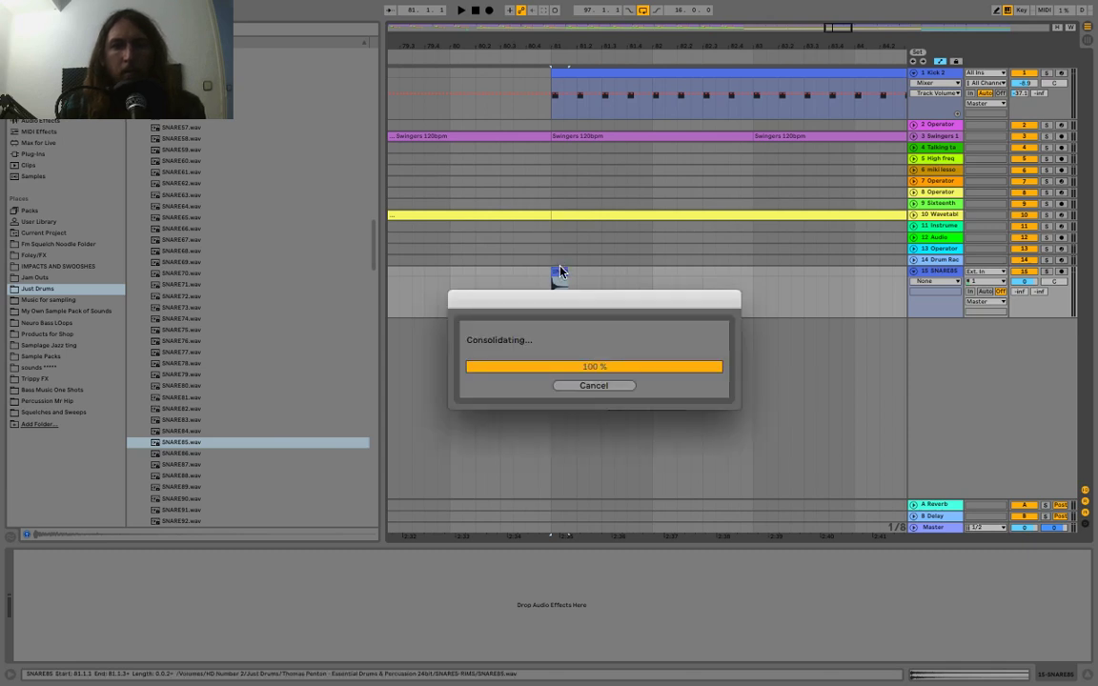
left_click_drag(568, 291, 741, 295)
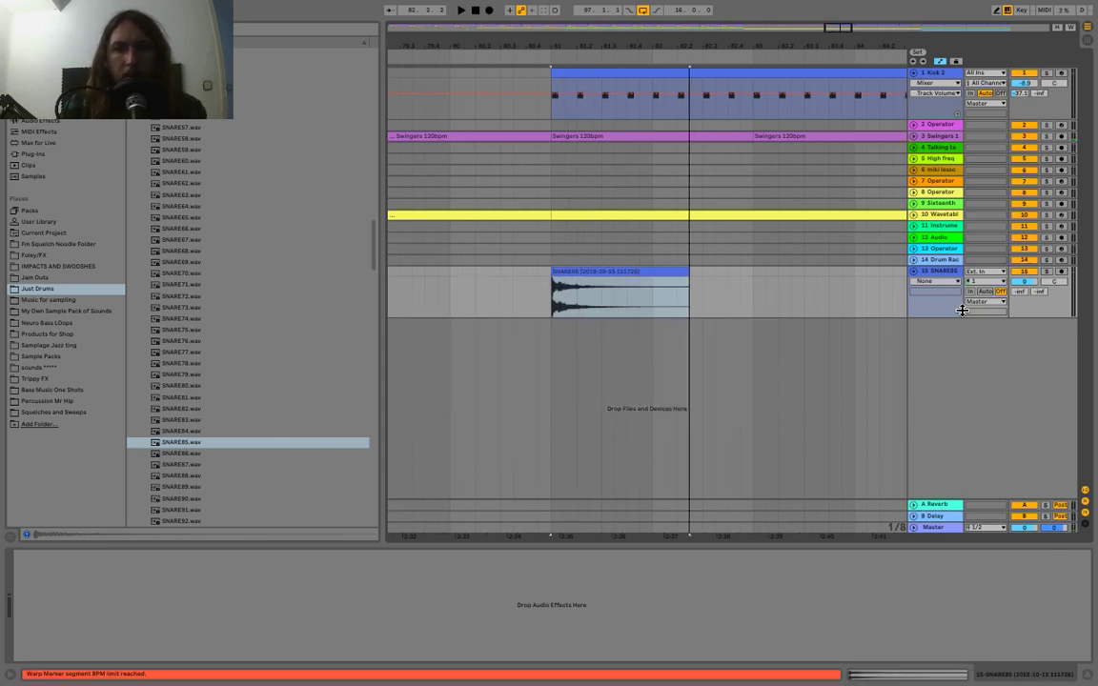
left_click_drag(682, 274, 652, 275)
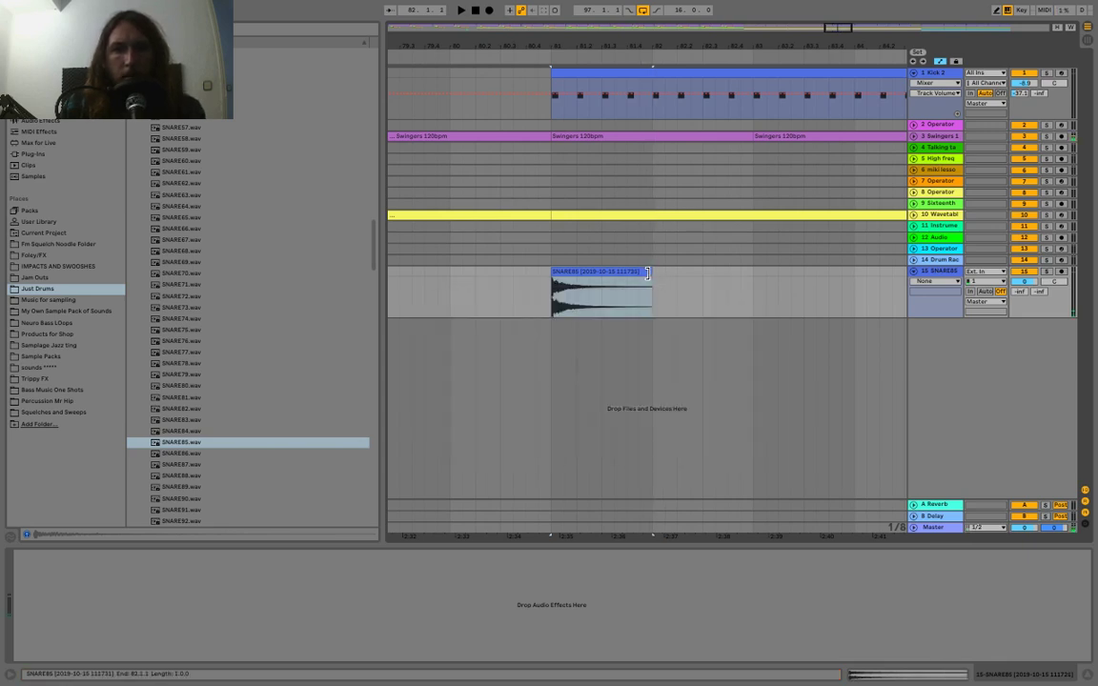
left_click_drag(652, 274, 852, 295)
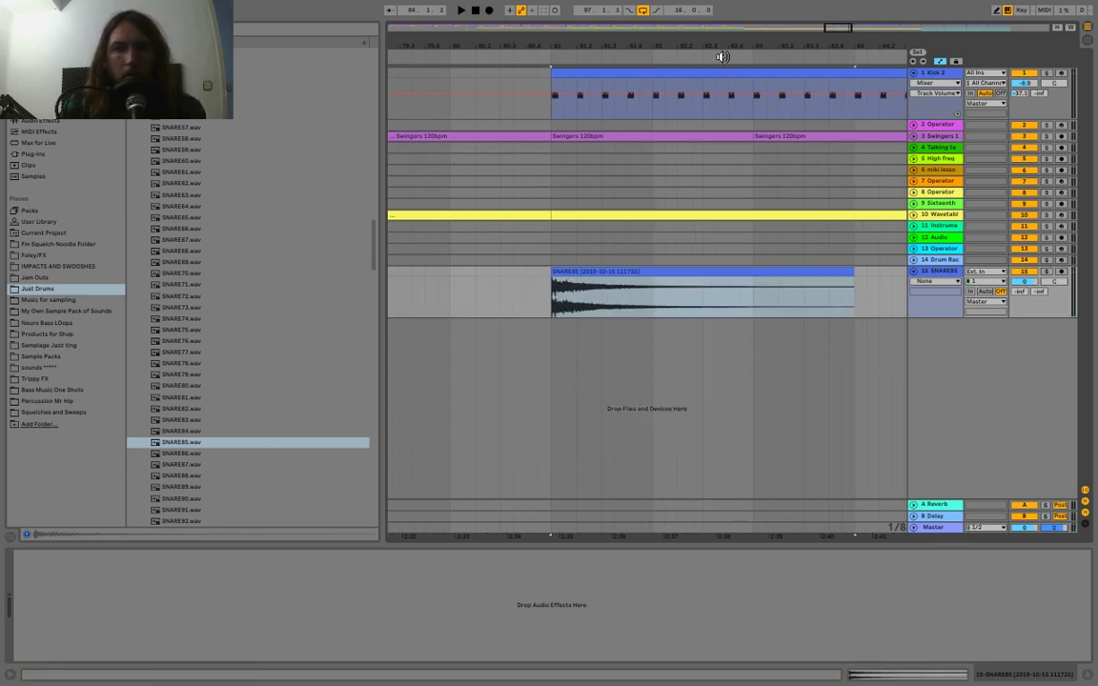
Lower the SNARE85 clip's gain to about -11.4 dB and reverse the sample.
scroll(723, 64, "down", 3)
double_click(700, 282)
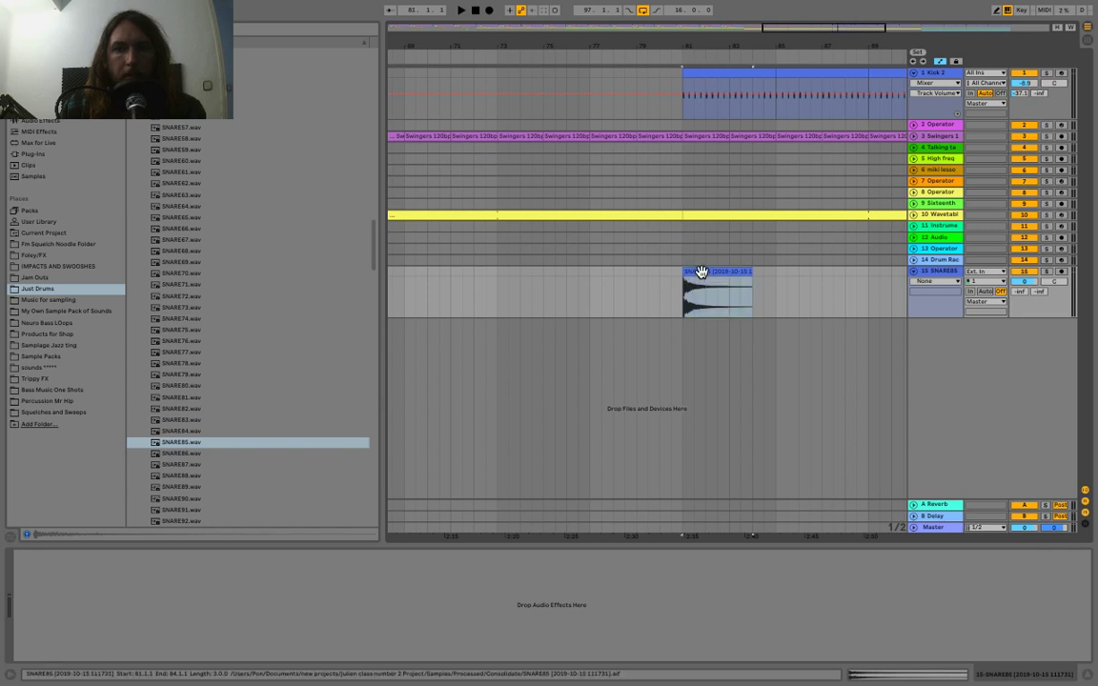
left_click_drag(104, 256, 104, 281)
left_click(105, 220)
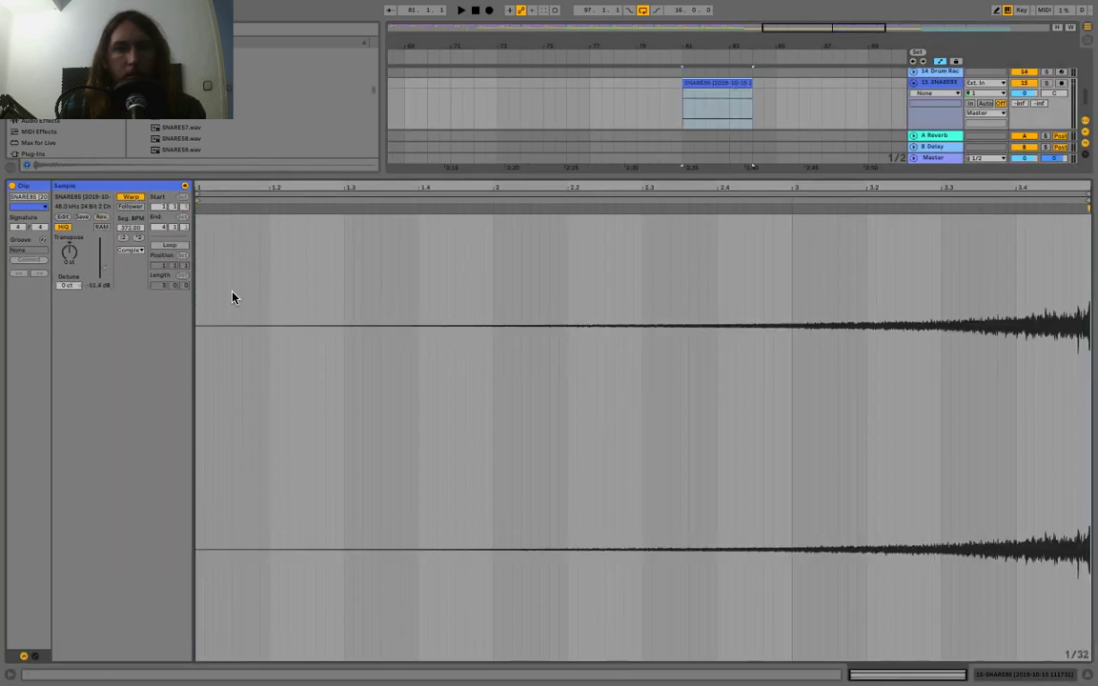
Move the reversed snare clip to bar 89 and stretch it to six bars, ending at bar 95.
left_click(1088, 674)
left_click_drag(797, 67, 780, 48)
left_click_drag(569, 315, 672, 287)
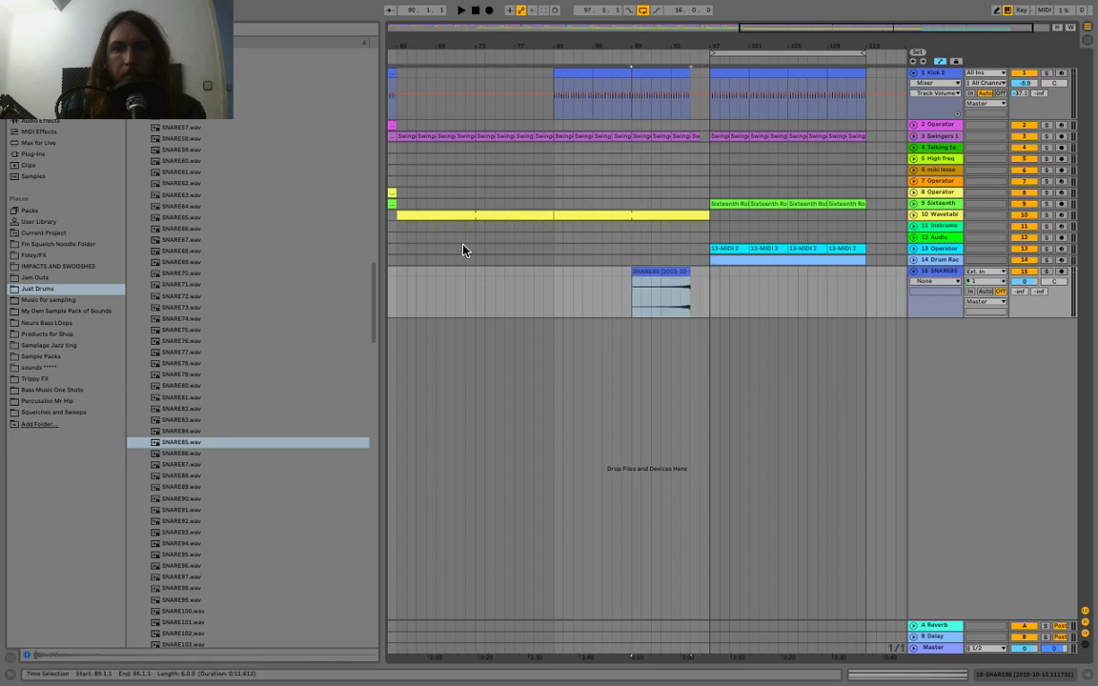
Add an EQ Eight to the snare track and make filter 1 a low cut at about 109 Hz.
left_click(55, 121)
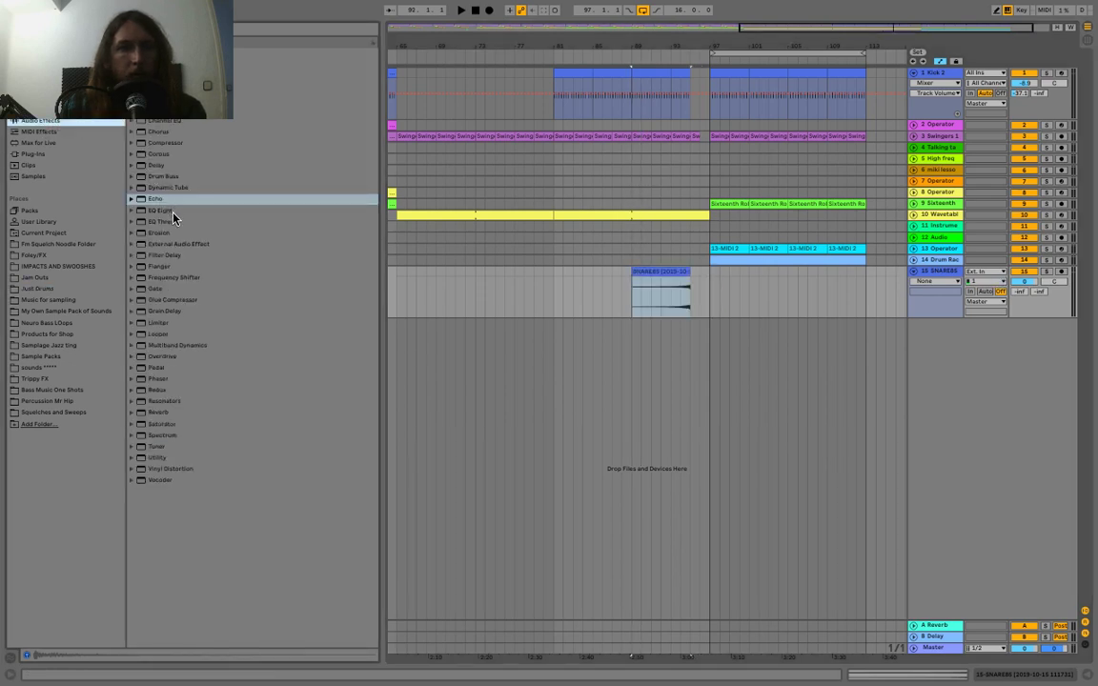
double_click(161, 210)
left_click(54, 652)
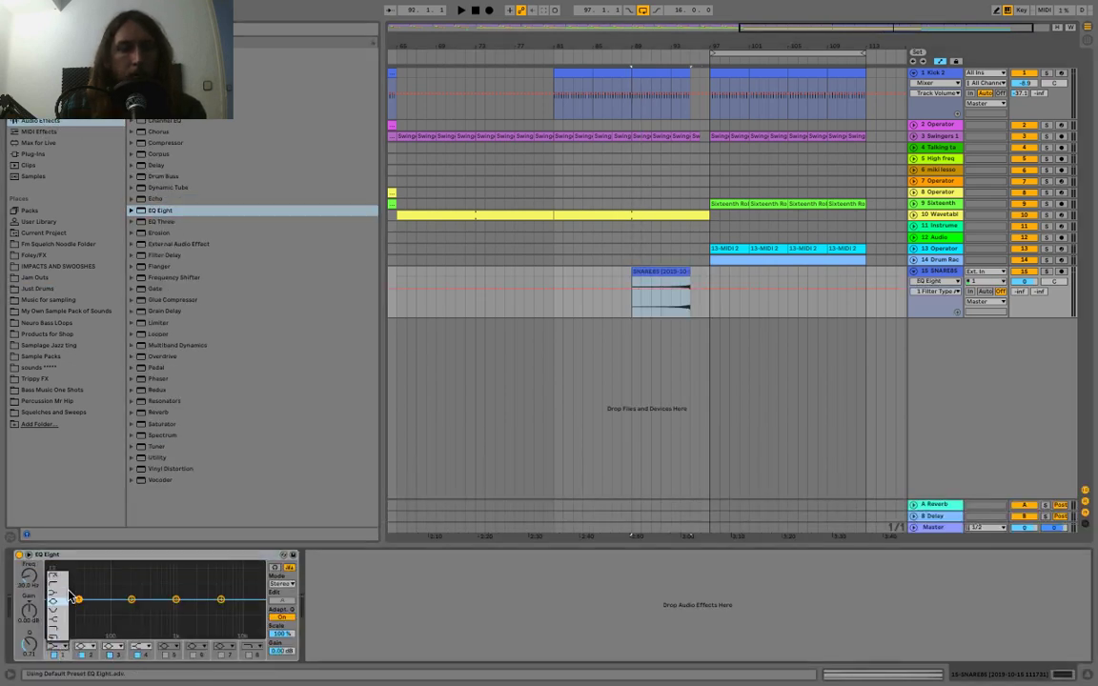
left_click(61, 585)
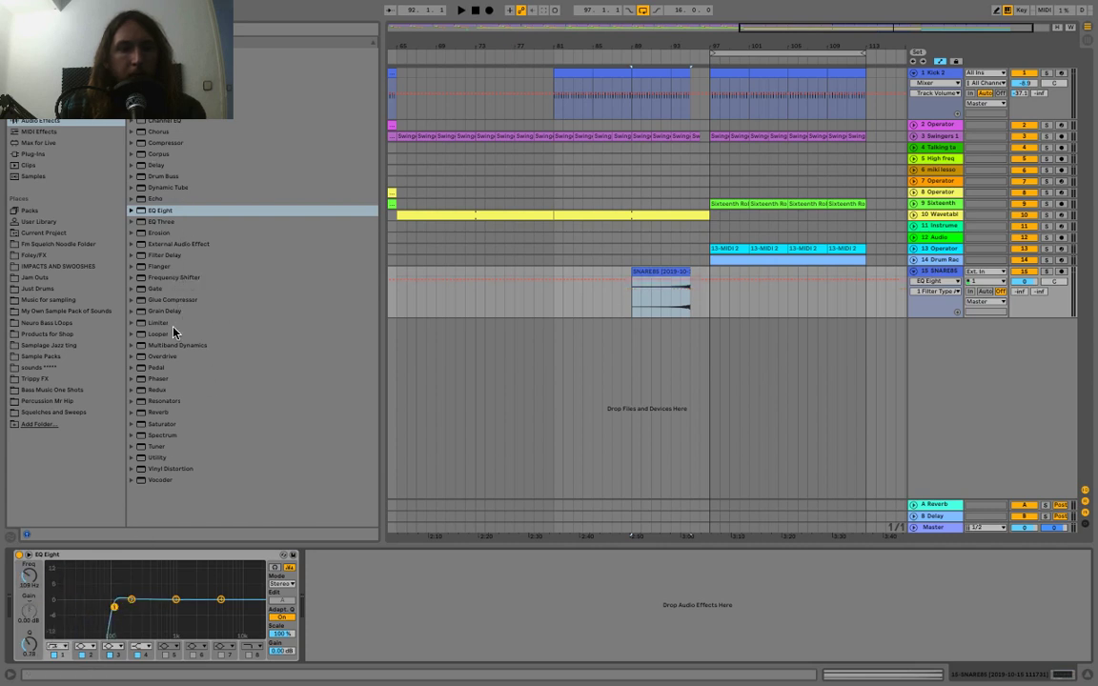
Add Reverb and Chorus after the EQ Eight and set the reverb's decay time to about 1.84 s.
double_click(170, 411)
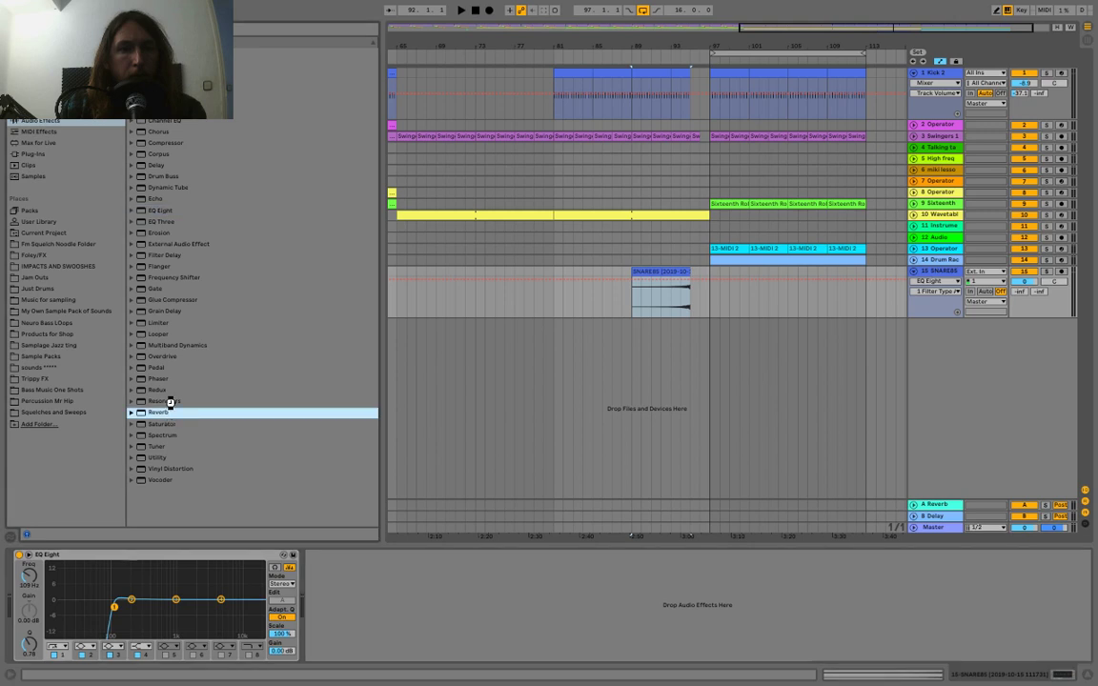
left_click(158, 130)
left_click_drag(160, 129, 422, 578)
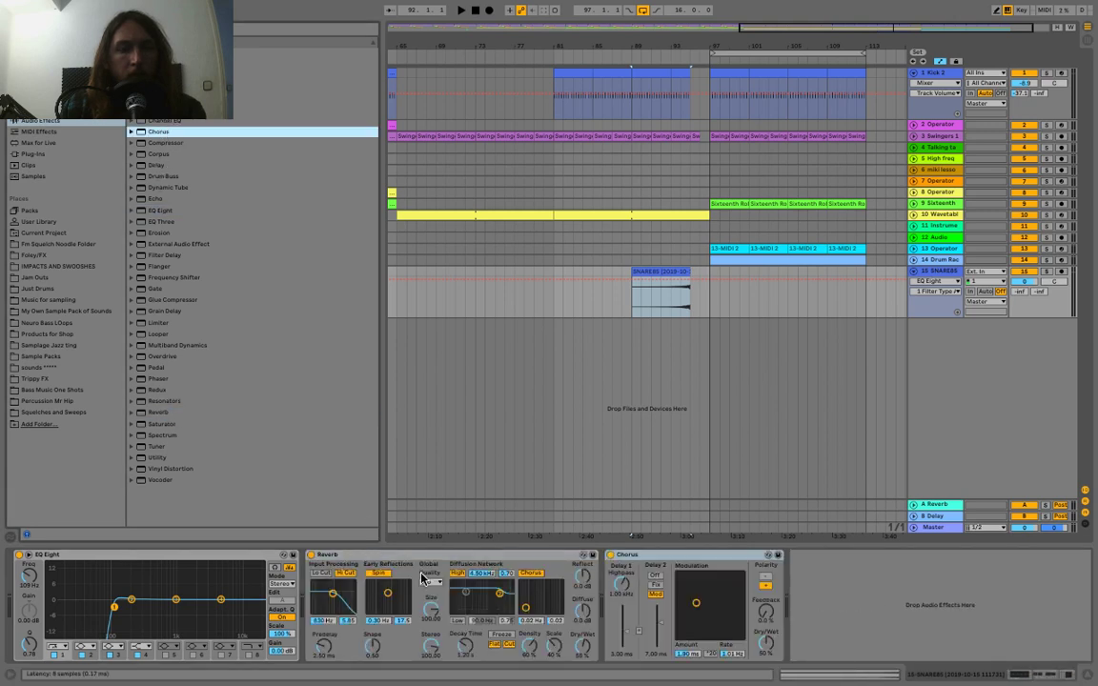
left_click(466, 642)
Play the reversed snare soloed and in the mix, and move its clip to start at bar 90.
left_click(1046, 273)
key("space")
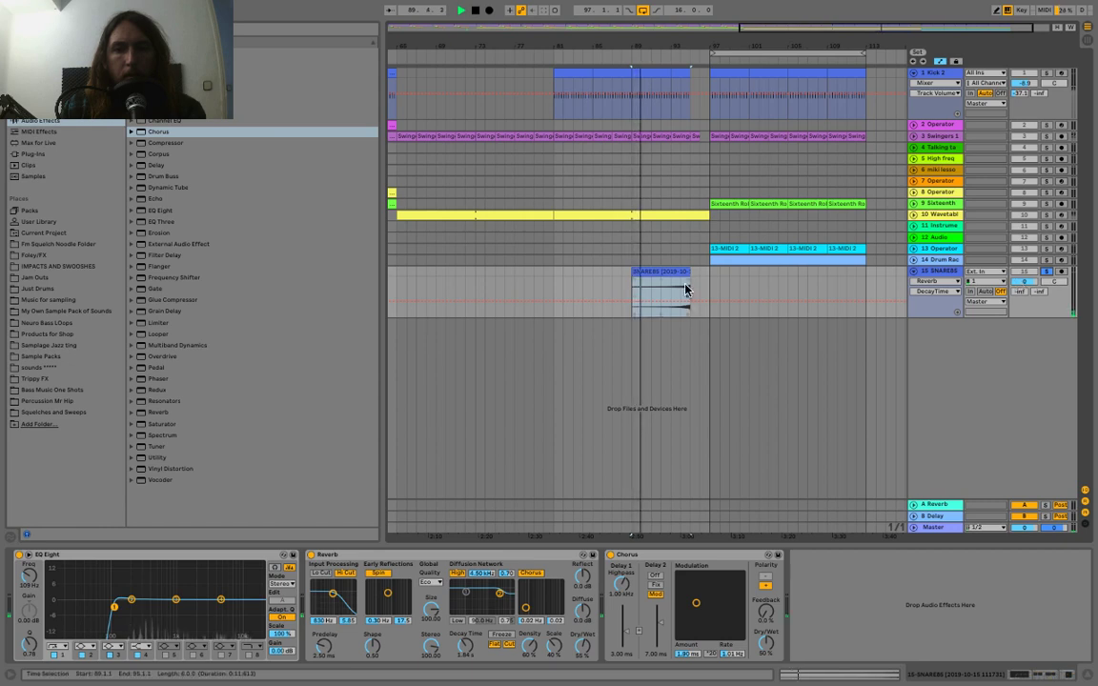
left_click(1046, 273)
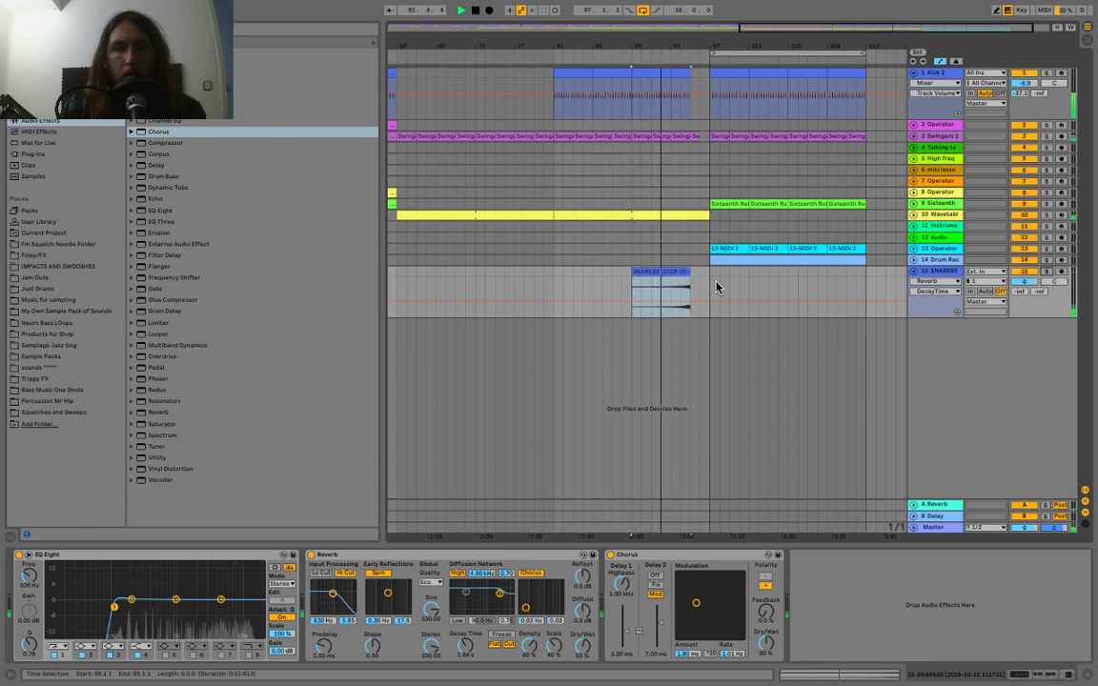
left_click_drag(680, 273, 686, 277)
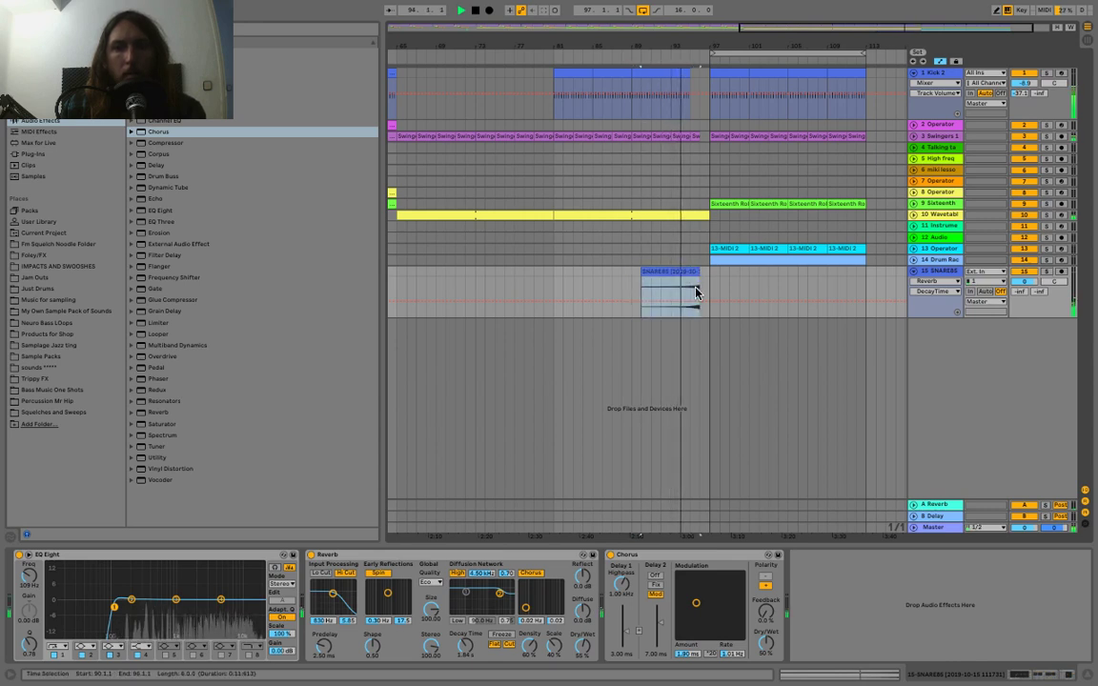
Replay the reversed snare in solo and show the envelope controls of its clip.
left_click_drag(702, 45, 703, 94)
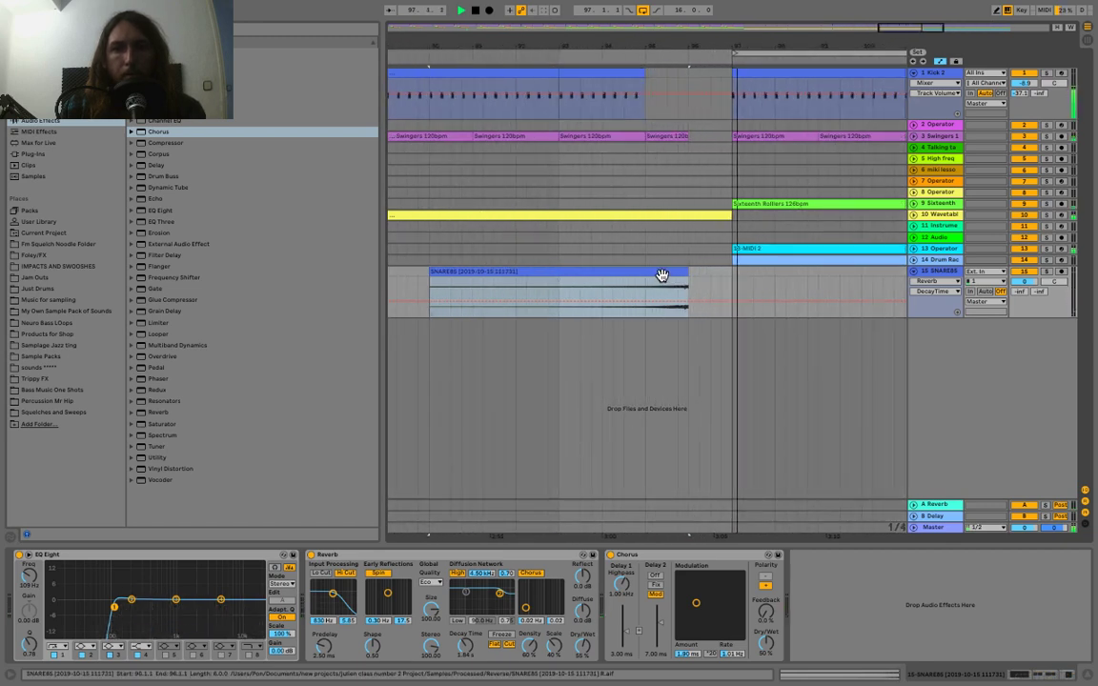
key("space")
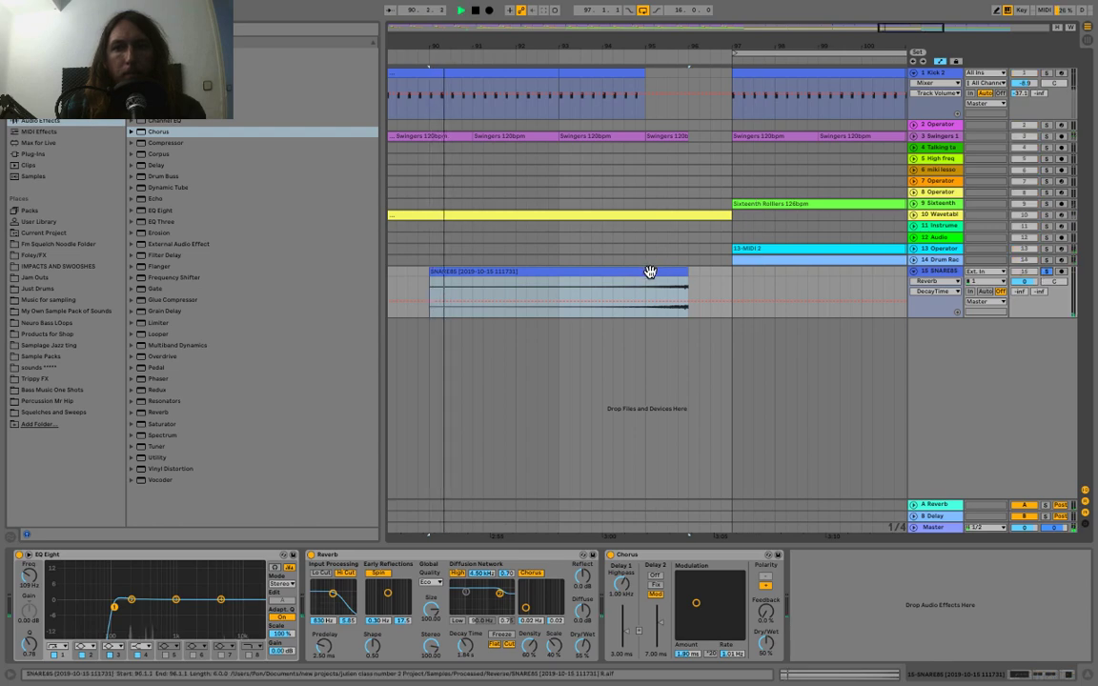
double_click(649, 270)
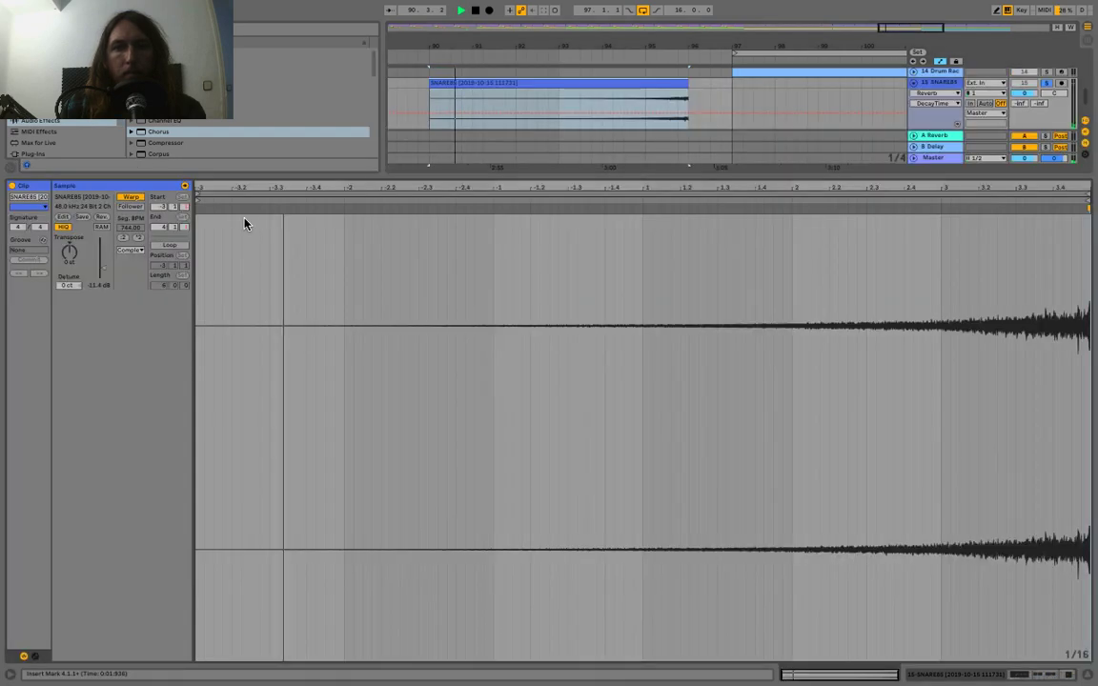
left_click(36, 656)
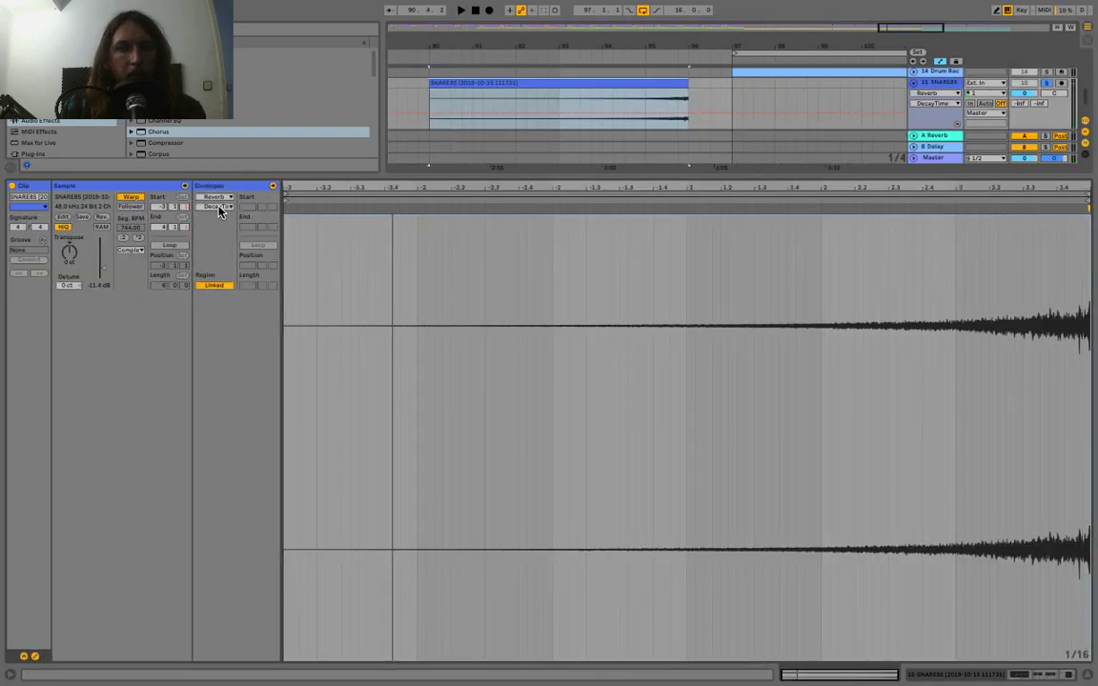
left_click(218, 207)
left_click(253, 240)
left_click(217, 198)
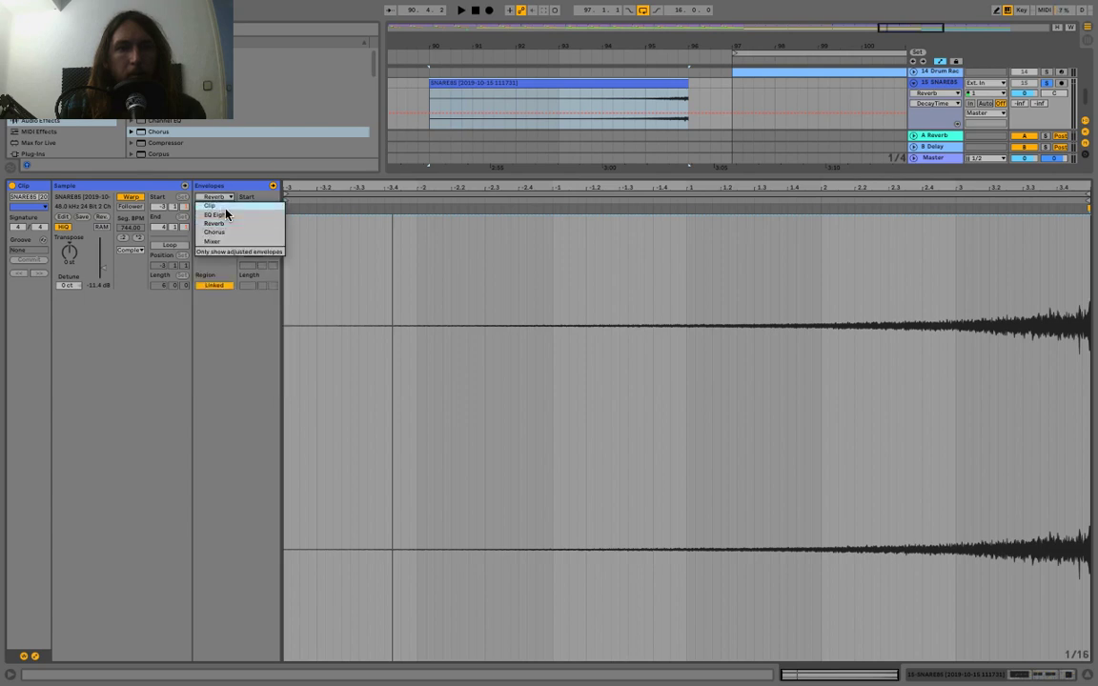
left_click(211, 241)
left_click(218, 207)
left_click(219, 324)
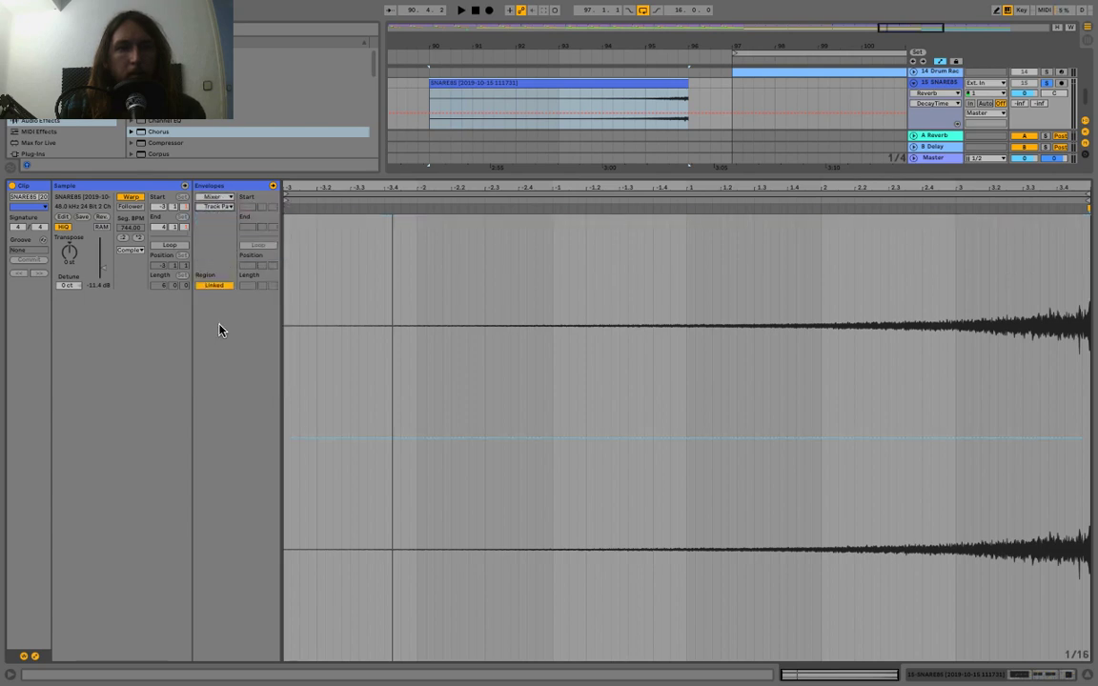
Choose the clip's Transposition envelope and ramp it from about -7 semitones at the start up to 0 at the end.
left_click(224, 199)
left_click(218, 207)
left_click(218, 207)
left_click(243, 229)
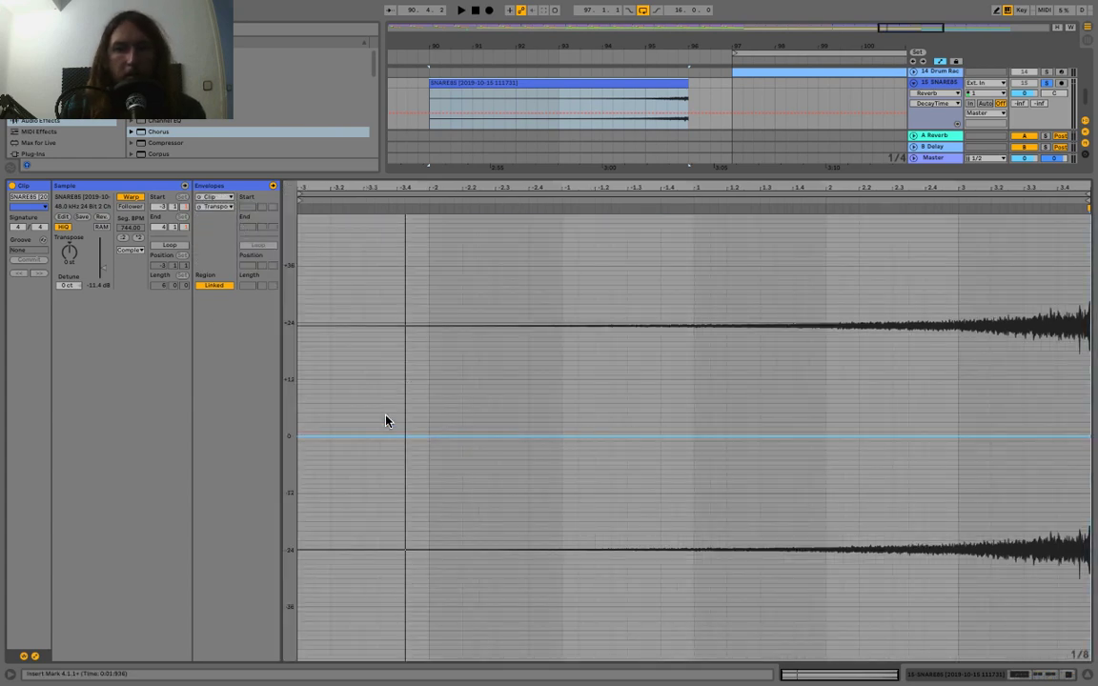
left_click_drag(303, 436, 304, 466)
key("space")
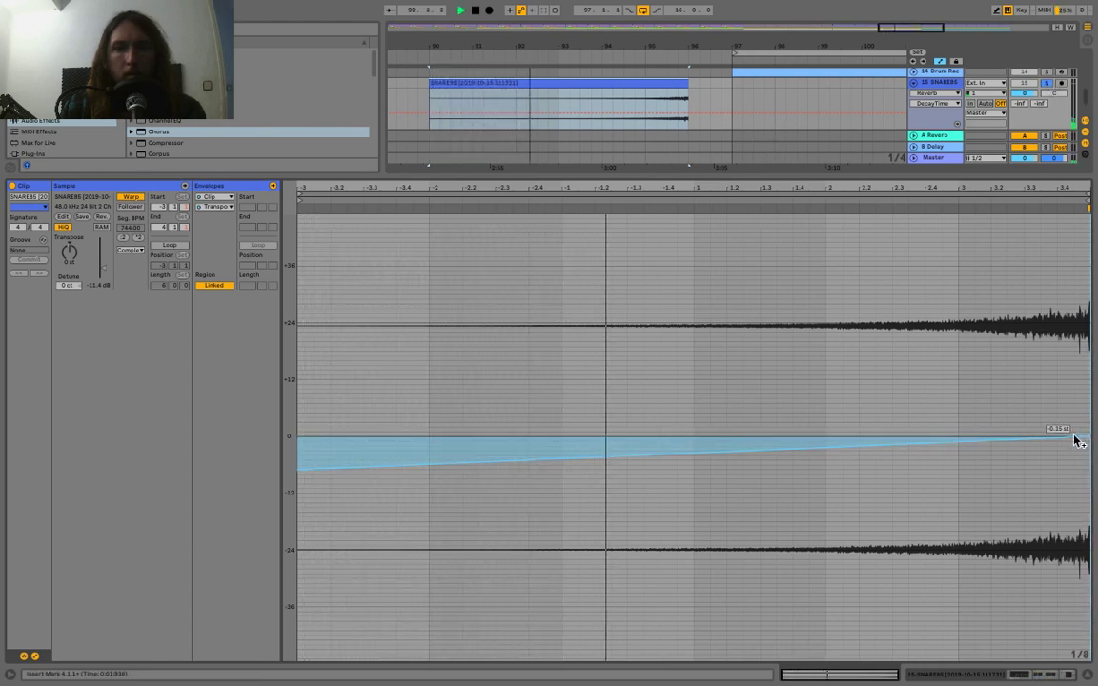
Raise the snare track's EQ low cut to 400 Hz and its reverb decay to 2.77 s, and replay it unsoloed.
left_click(1085, 677)
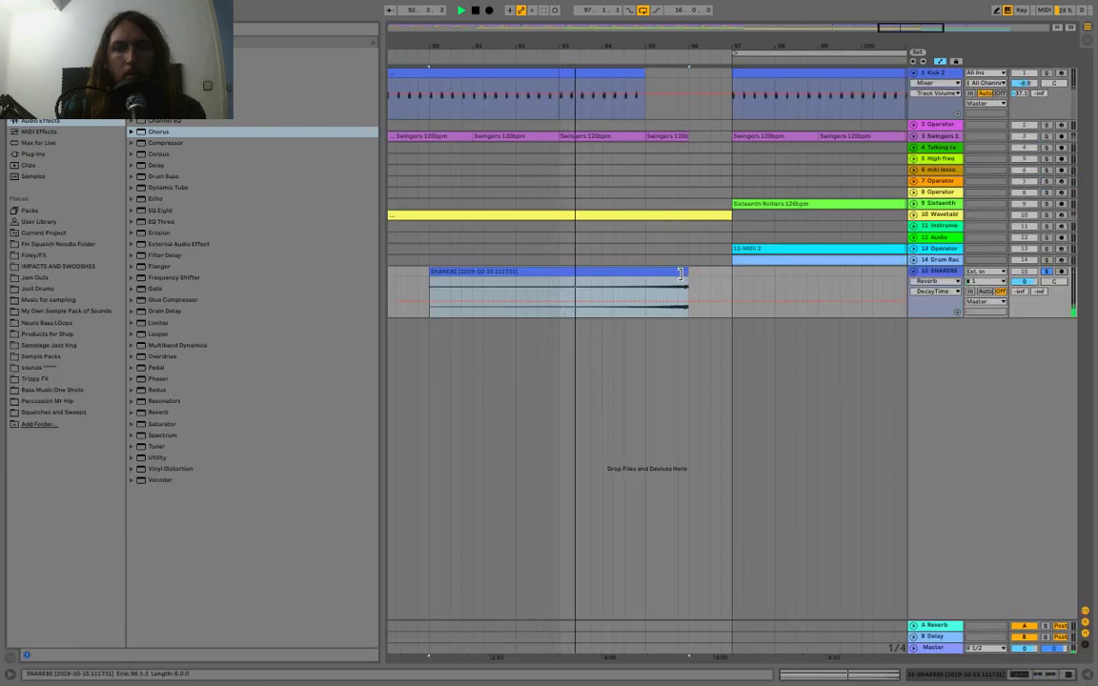
double_click(950, 273)
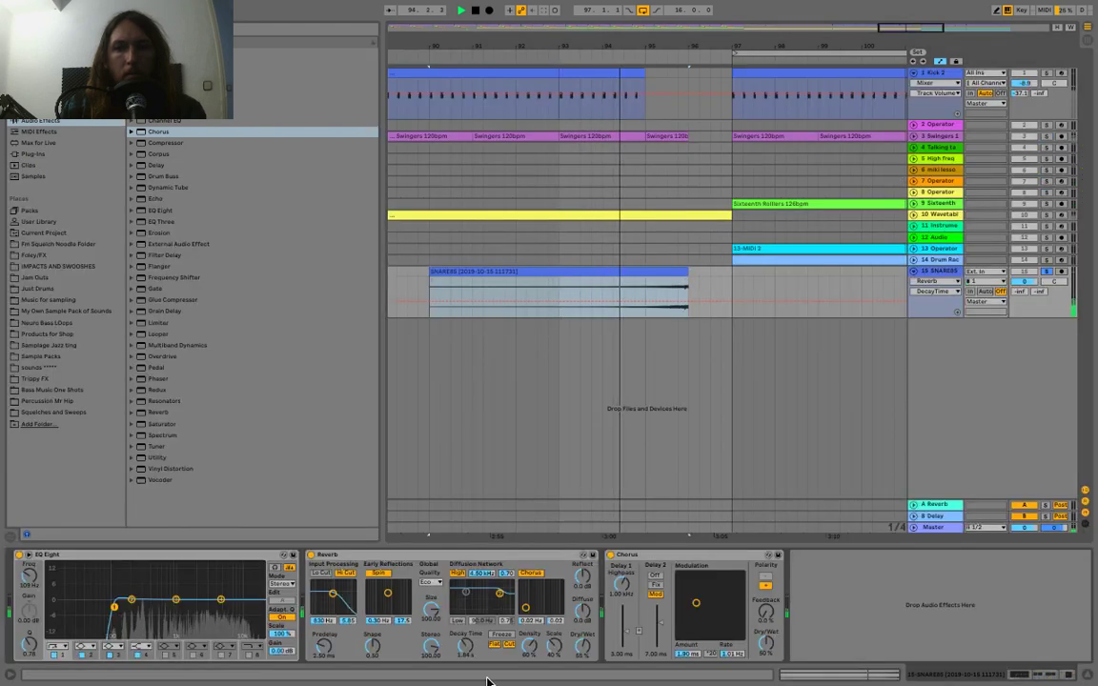
left_click_drag(113, 606, 149, 612)
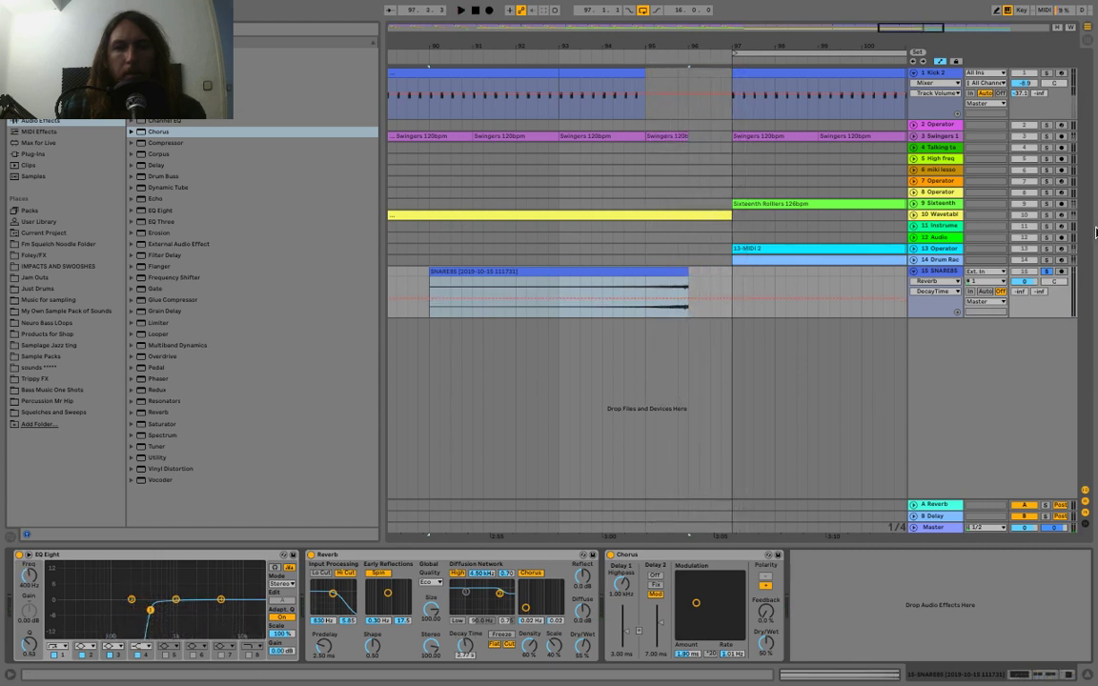
left_click(1049, 271)
key("space")
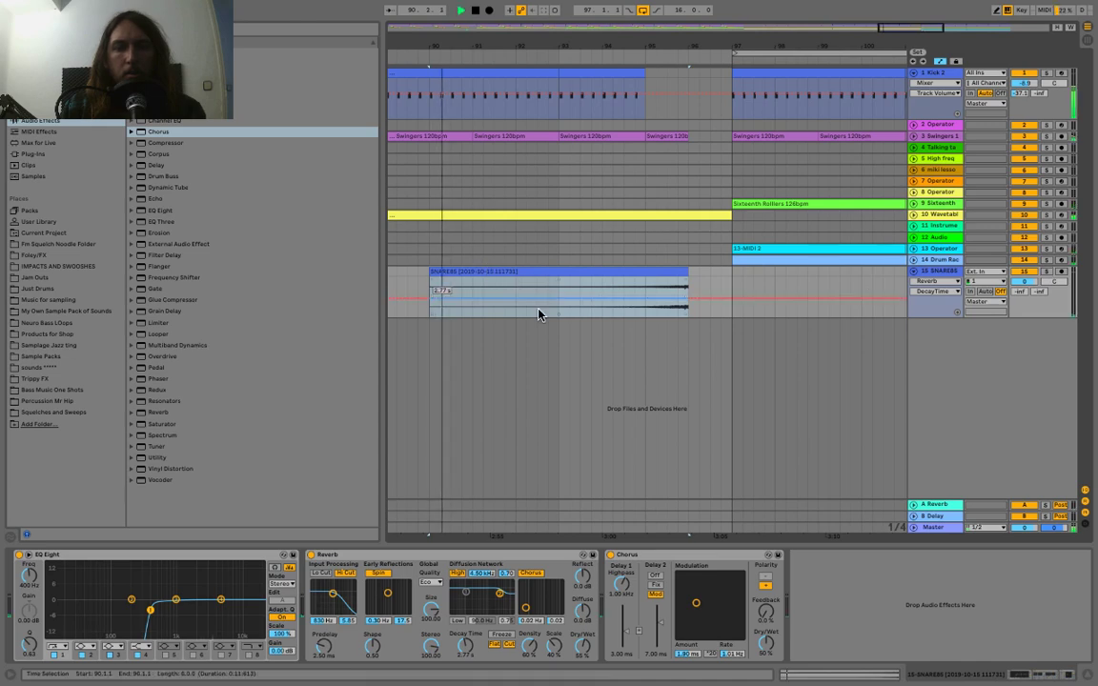
Listen through the build-up towards bar 97 while checking the snare clip's Reverb envelopes.
left_click_drag(688, 45, 688, 5)
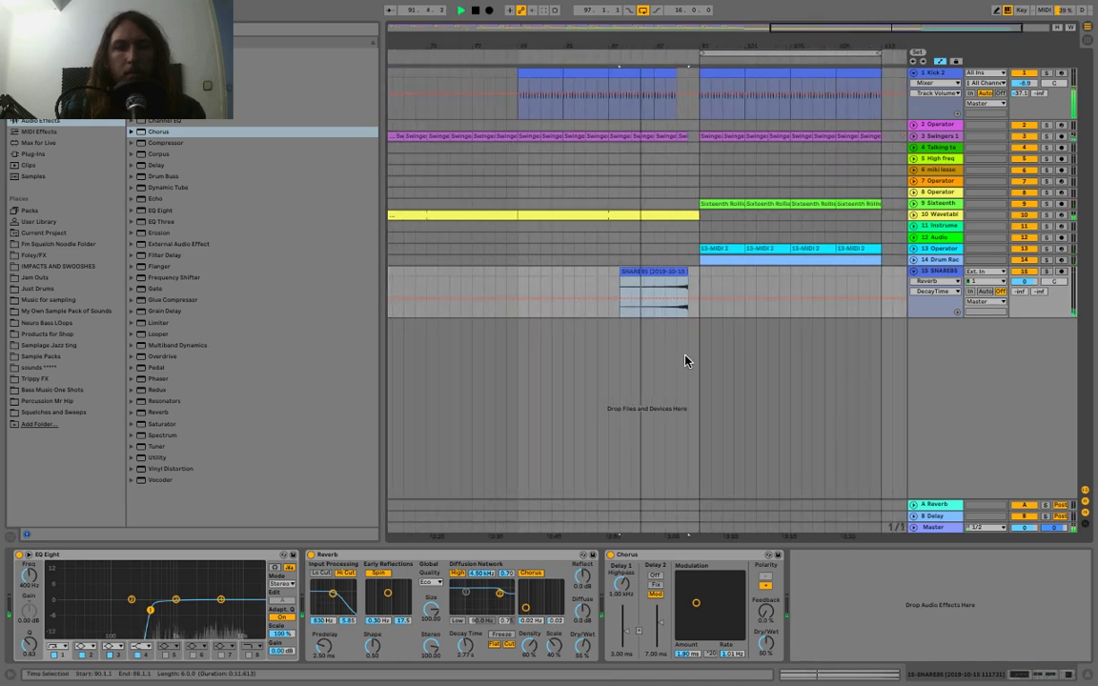
double_click(671, 269)
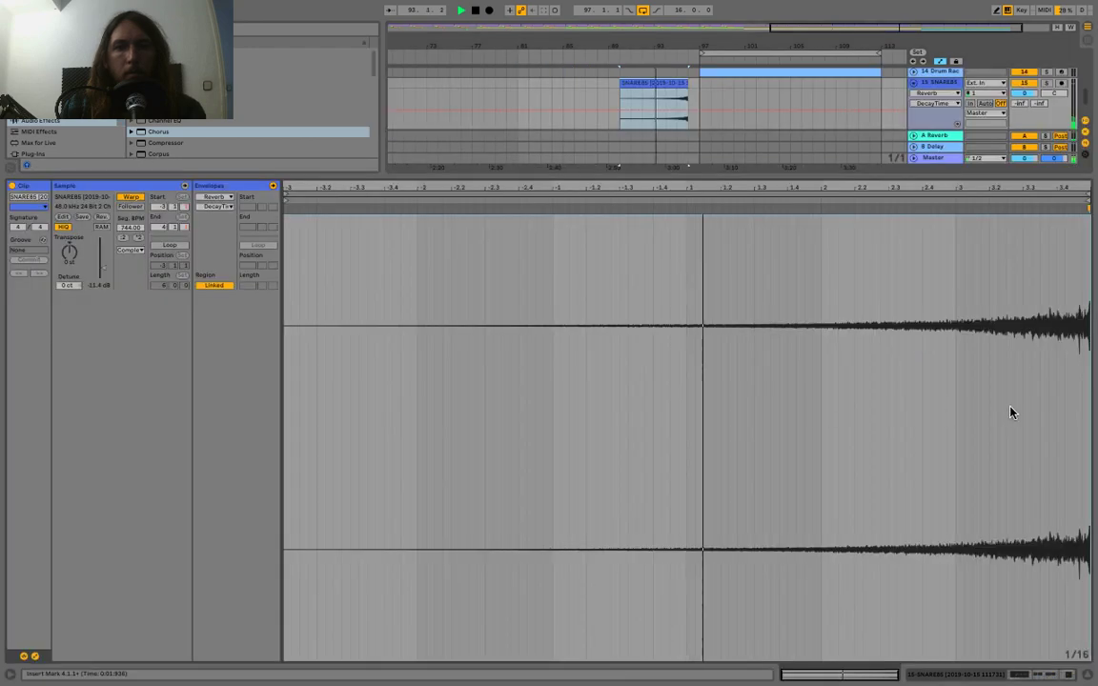
left_click(218, 206)
left_click(223, 473)
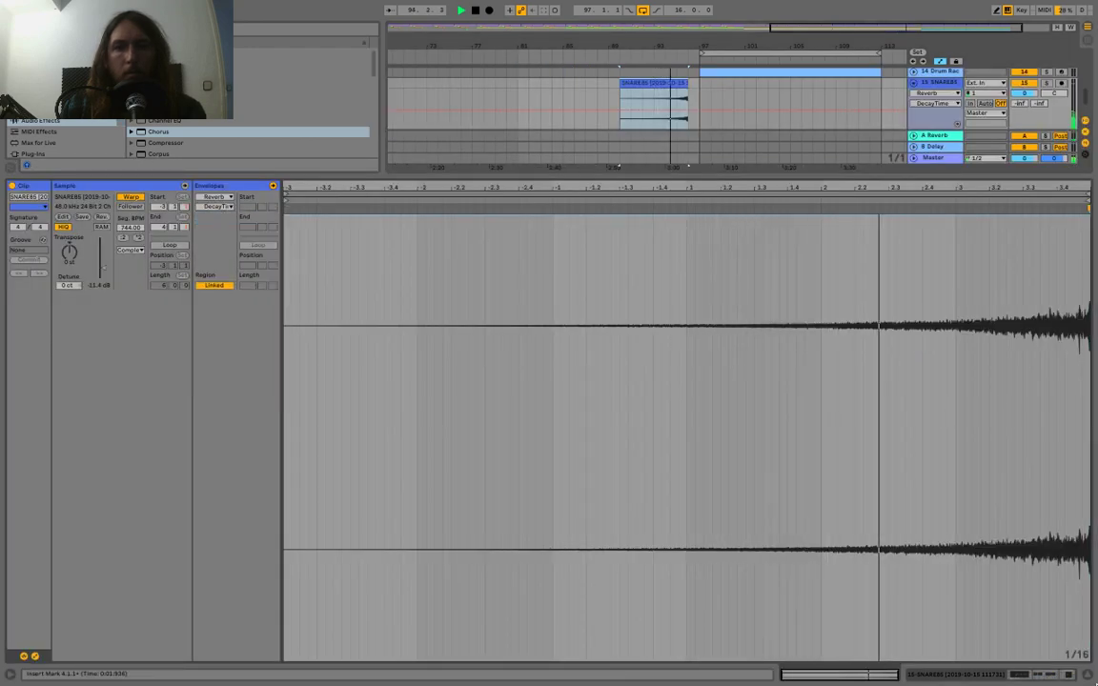
left_click(1077, 674)
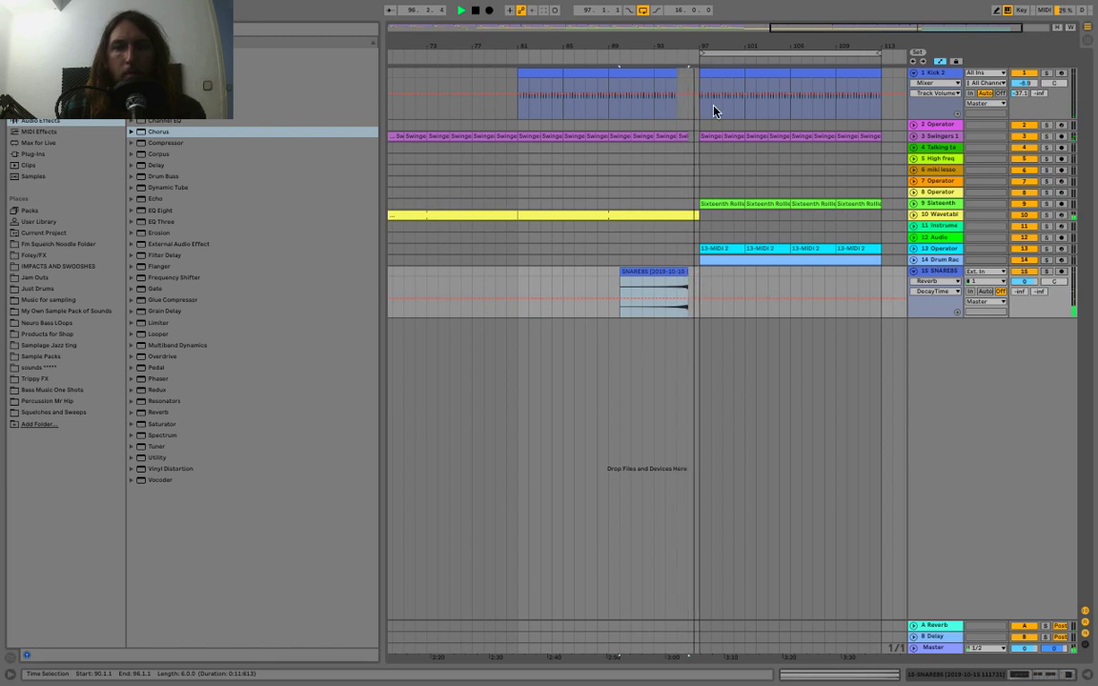
Increase the modulation amount and slow the modulation rate of the snare track's Chorus.
left_click_drag(729, 44, 742, 26)
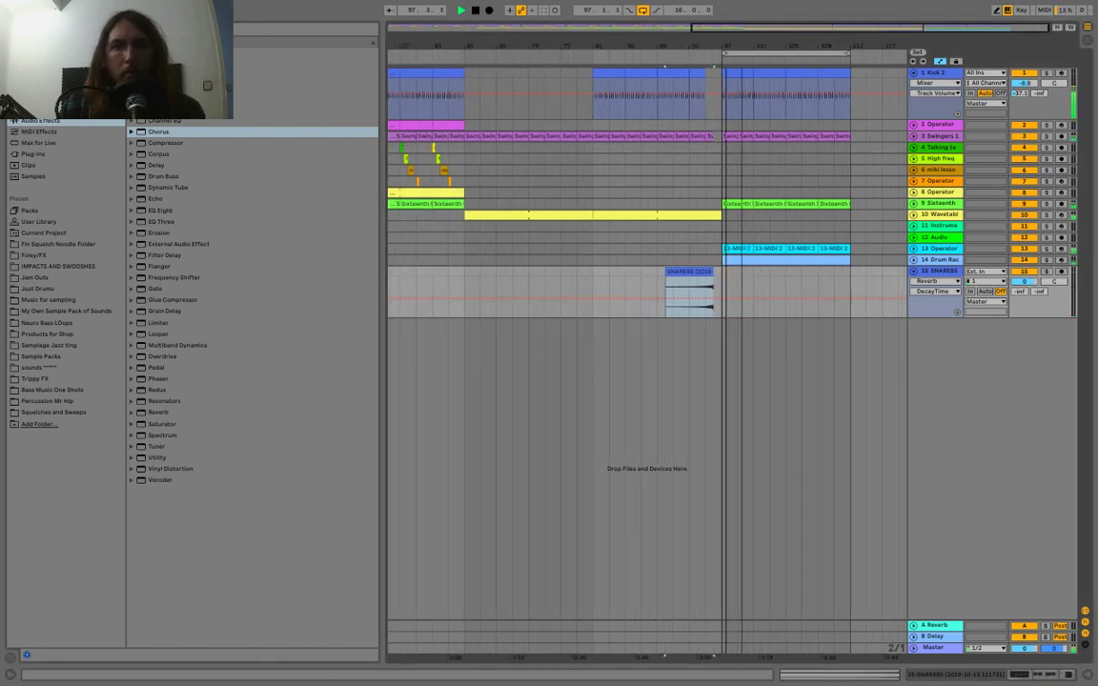
double_click(939, 272)
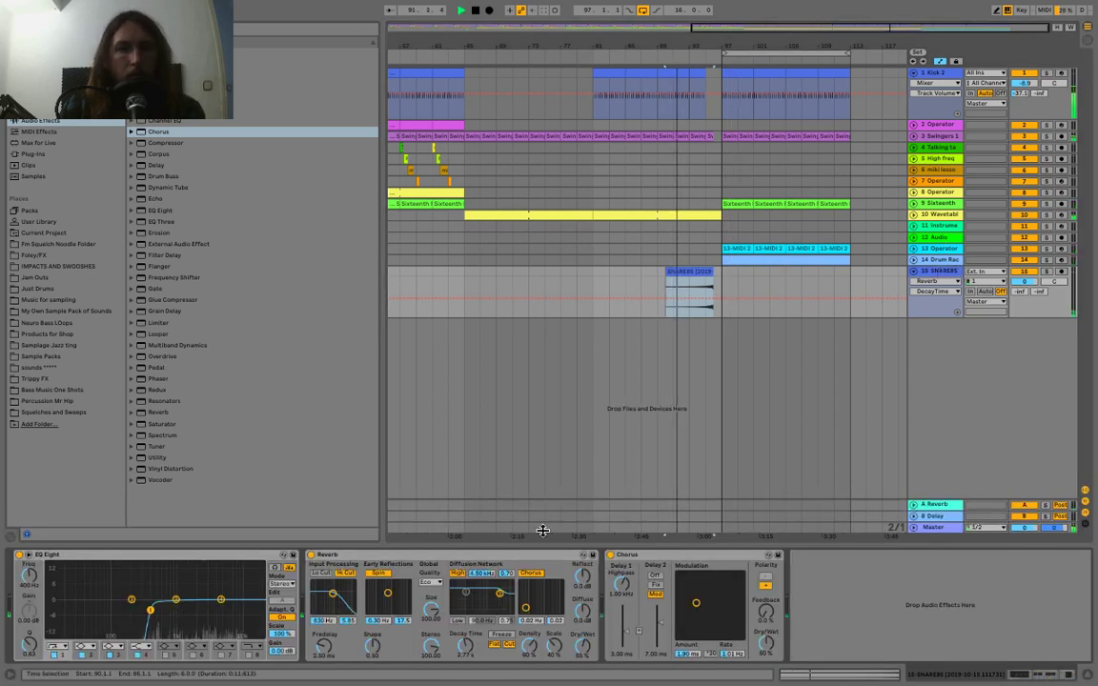
left_click_drag(689, 608, 682, 583)
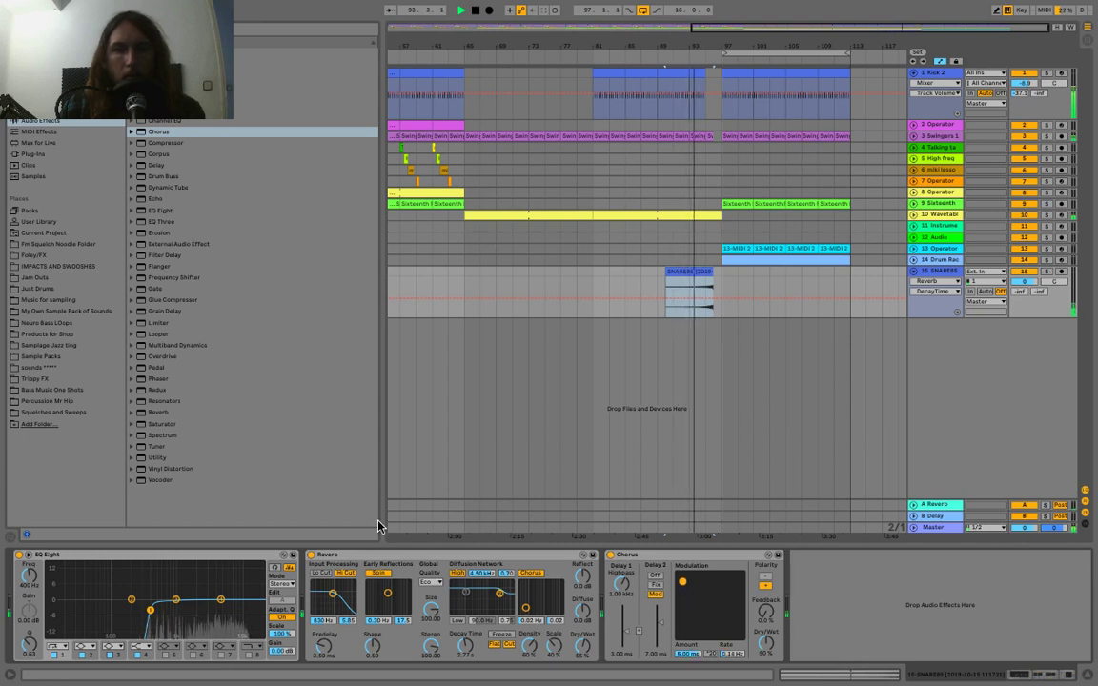
Add a Phaser to the end of the snare track's effect chain and stop playback.
left_click_drag(158, 379, 886, 610)
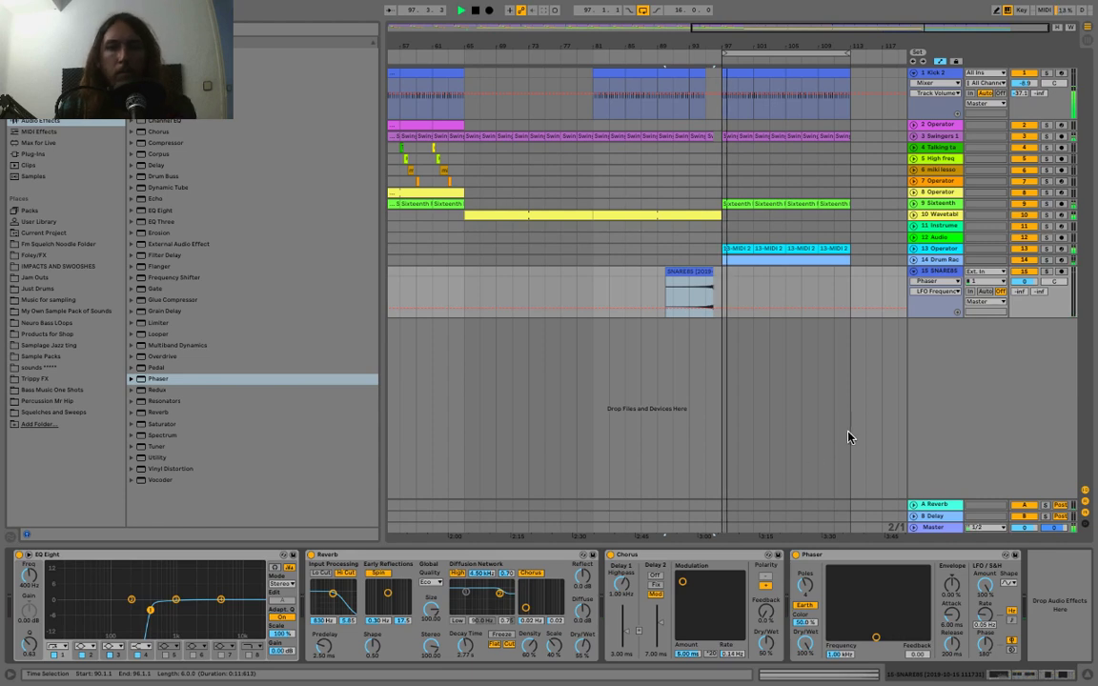
left_click(1089, 675)
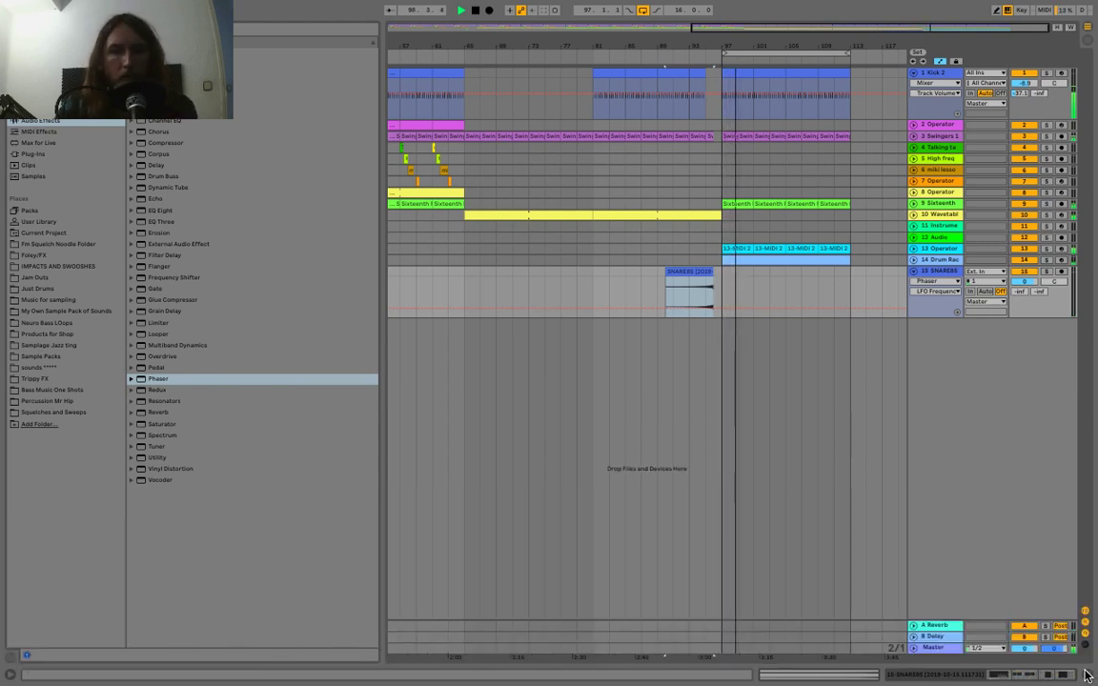
key("space")
Insert a new MIDI track below the snare track and load the Analog instrument onto it.
right_click(965, 397)
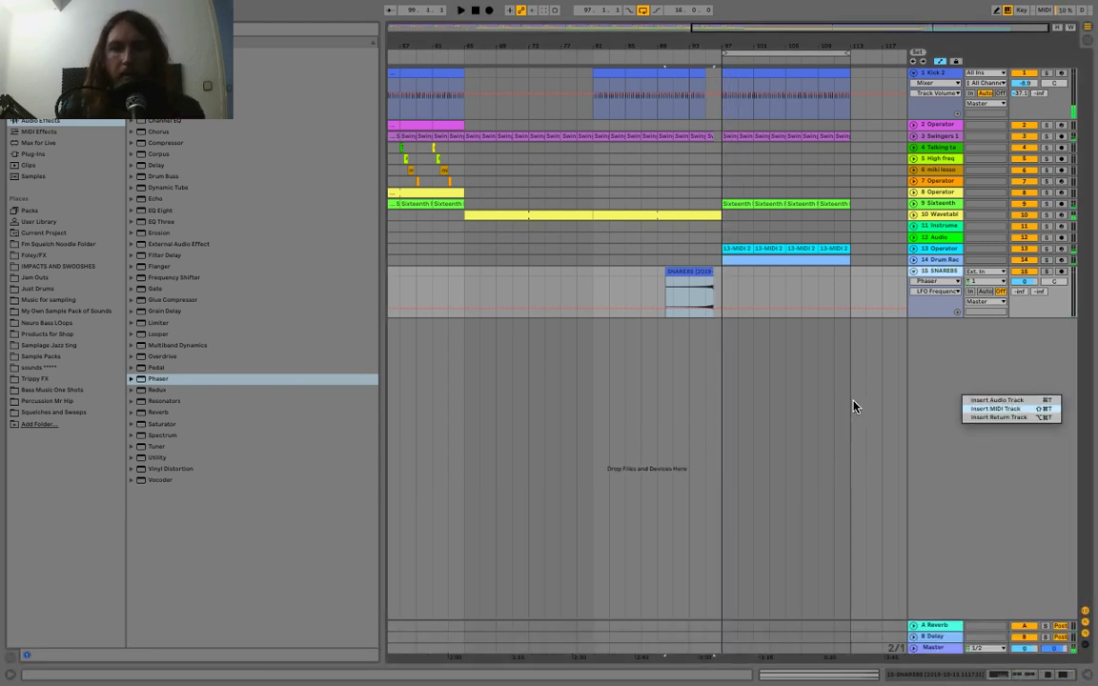
key("Return")
left_click(77, 110)
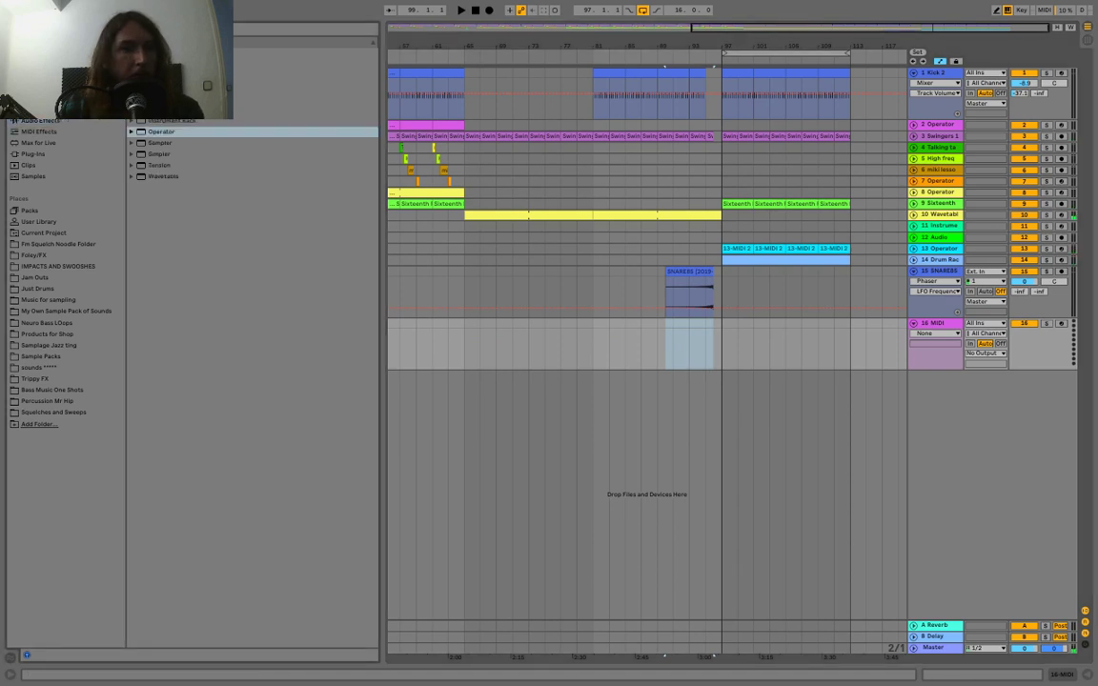
left_click_drag(164, 53, 851, 358)
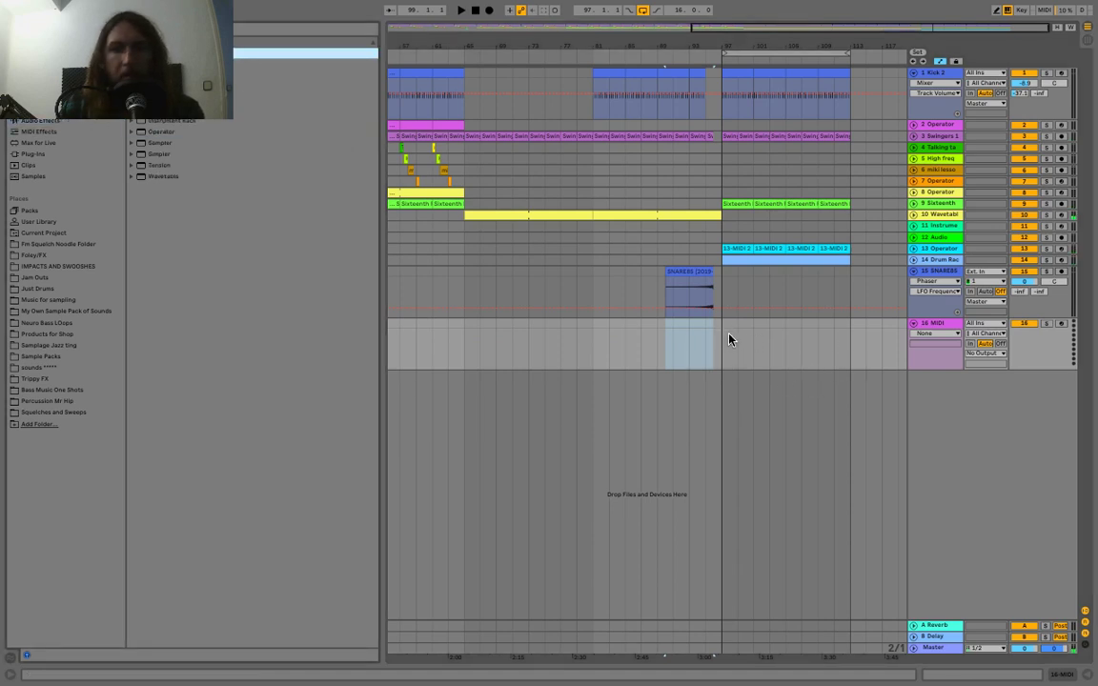
Create an eight-bar MIDI clip from bar 97 on the Analog track and fill it with one sustained A3 note.
left_click_drag(724, 326, 797, 329)
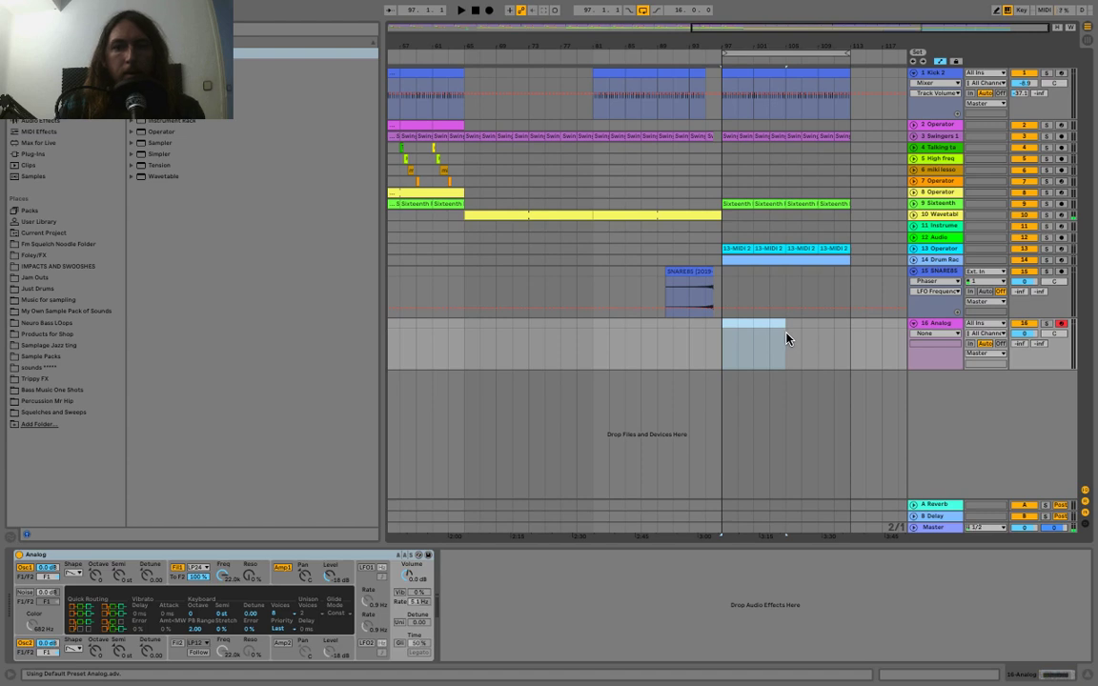
key("ctrl+shift+m")
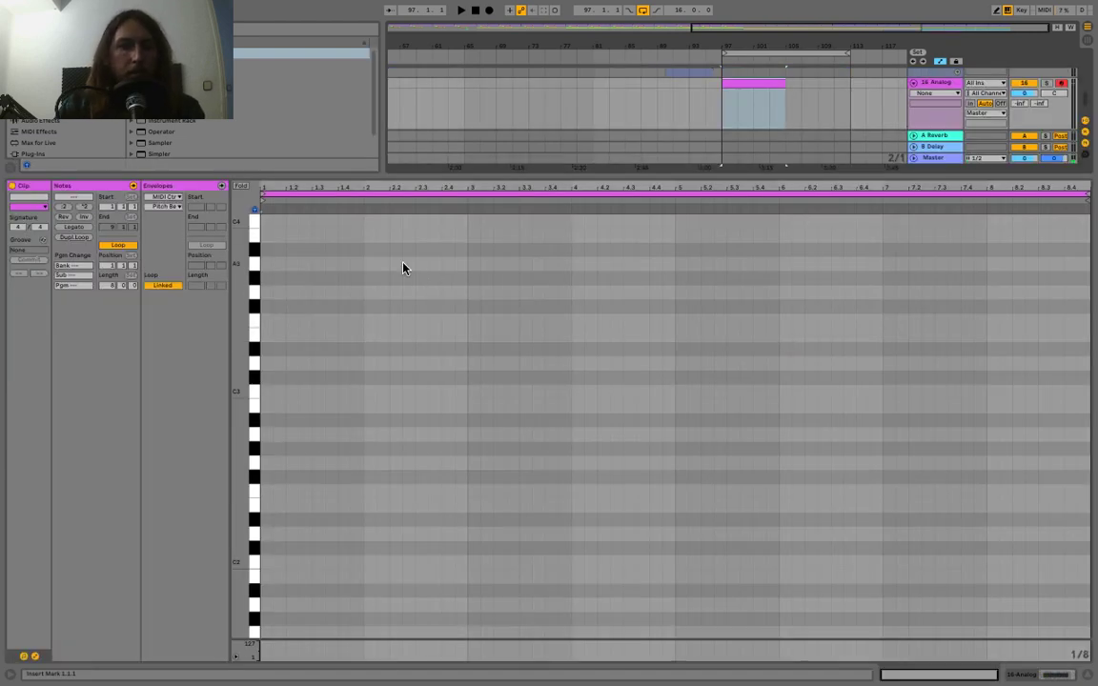
double_click(265, 265)
left_click(79, 231)
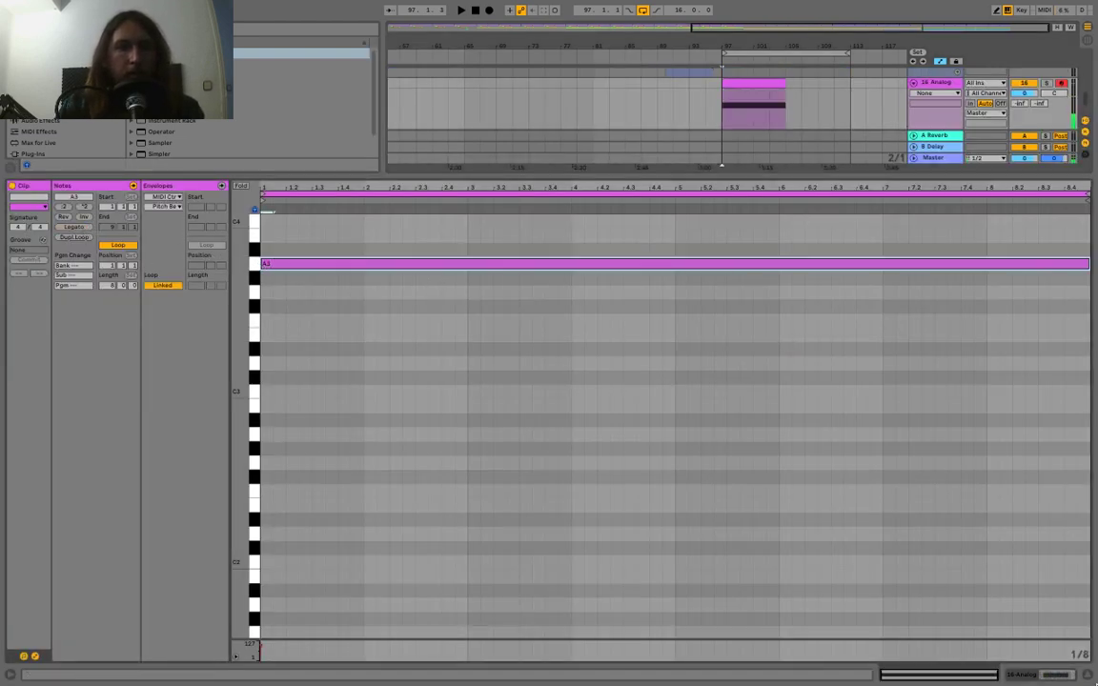
key("ctrl+alt+l")
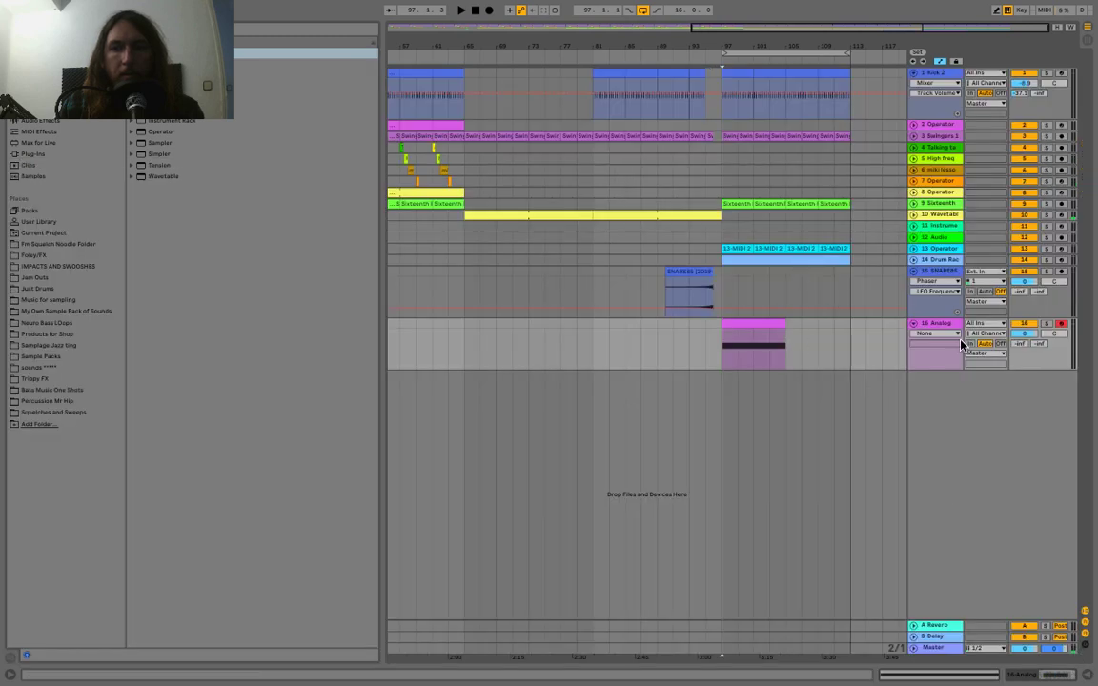
Turn off both Analog oscillators, enable the noise source with its color at 22.0 kHz, and open the filter and amp envelopes.
double_click(937, 323)
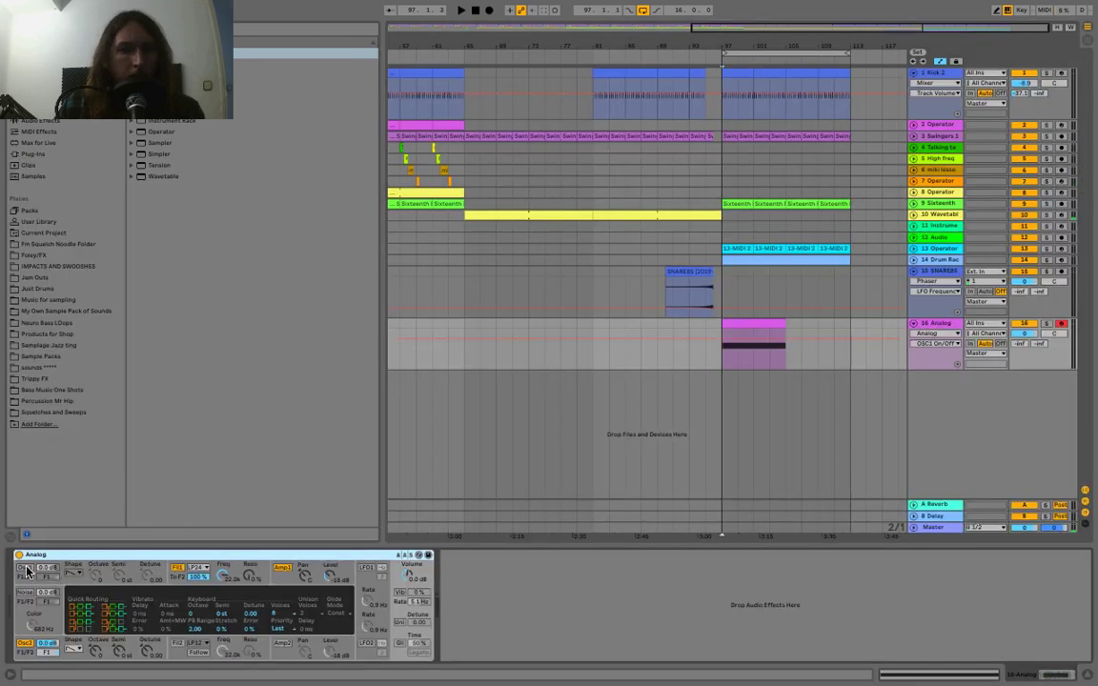
left_click(26, 646)
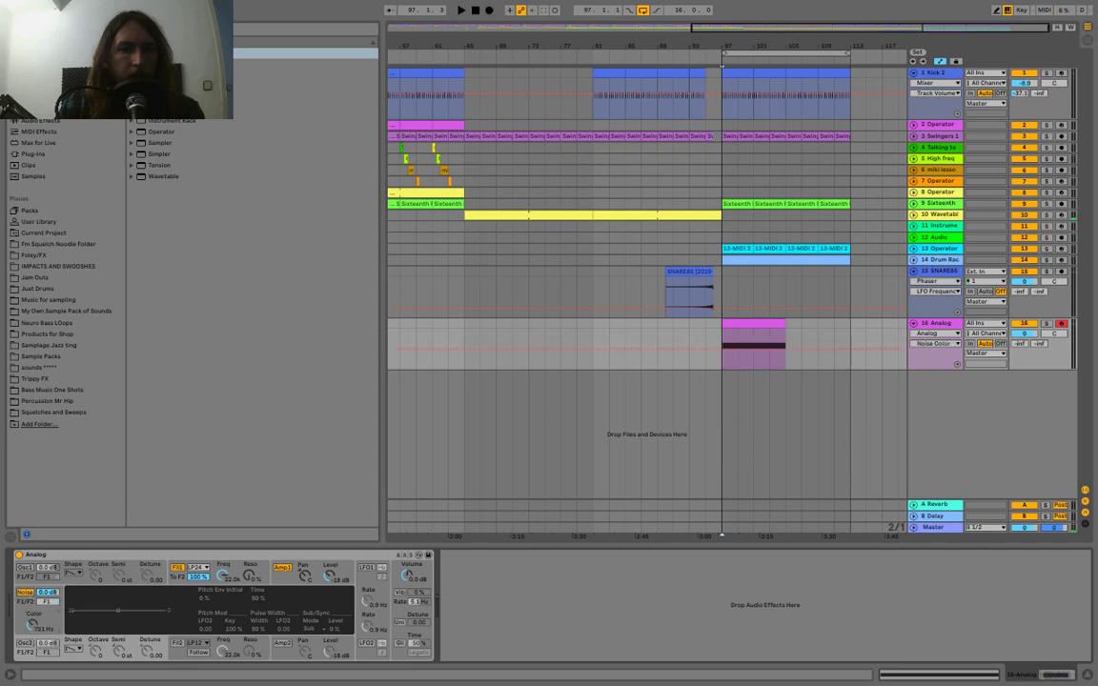
left_click(235, 576)
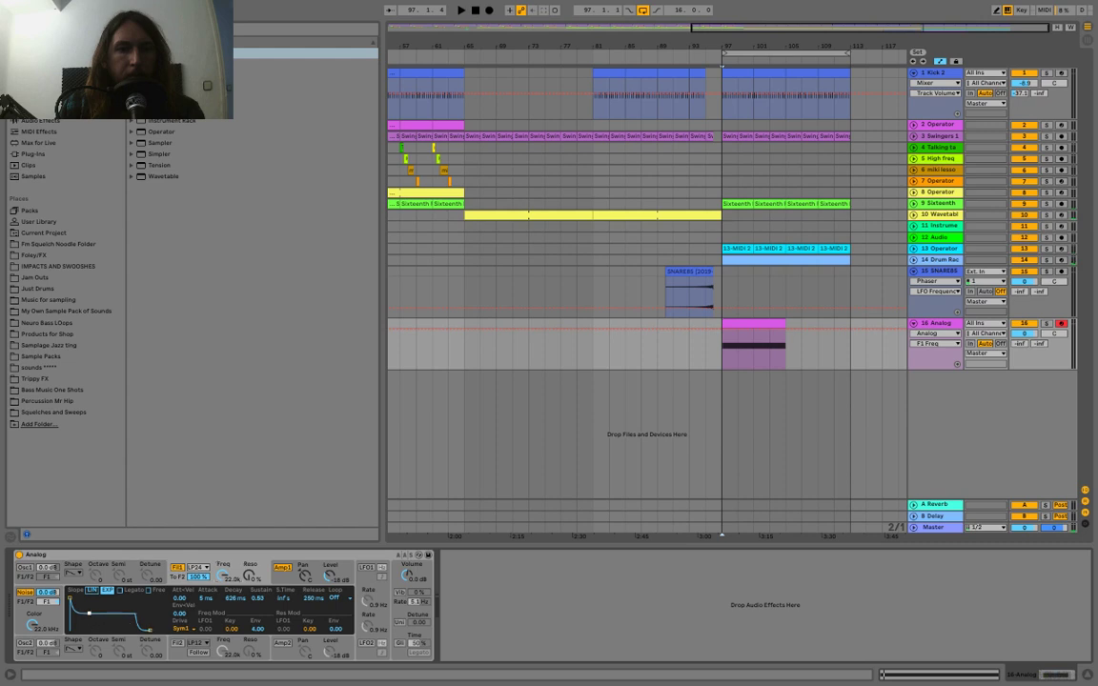
left_click(289, 583)
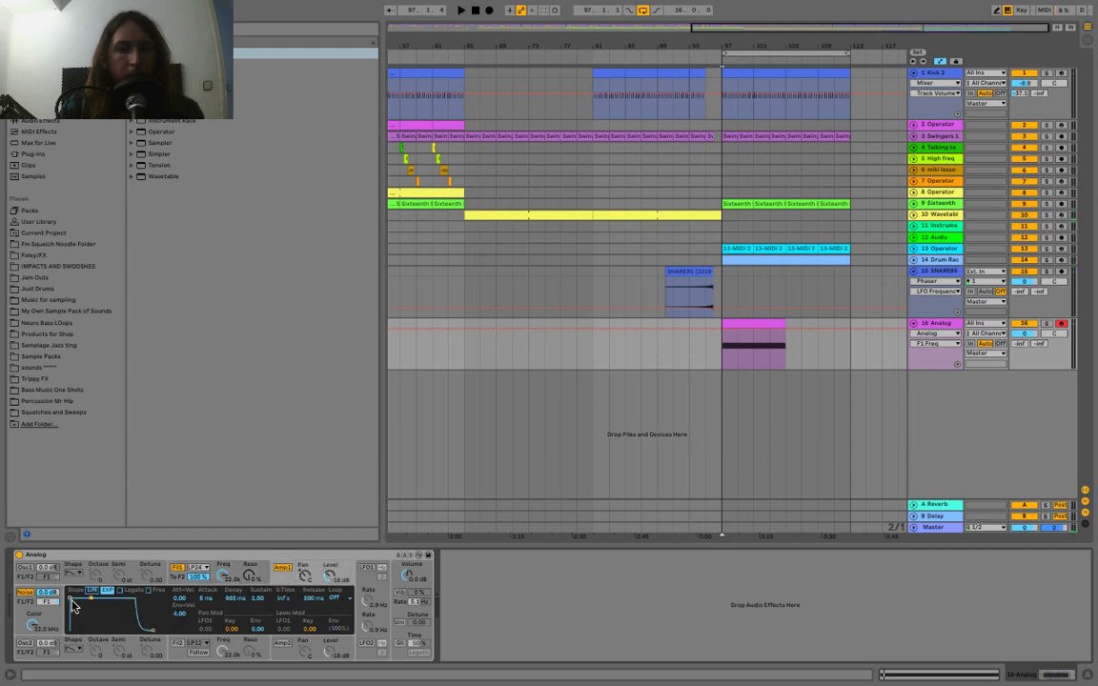
Set Analog's filter envelope to 13.0 s attack and full sustain, raise resonance to 37%, and audition the filter frequency from bar 97.
left_click(216, 572)
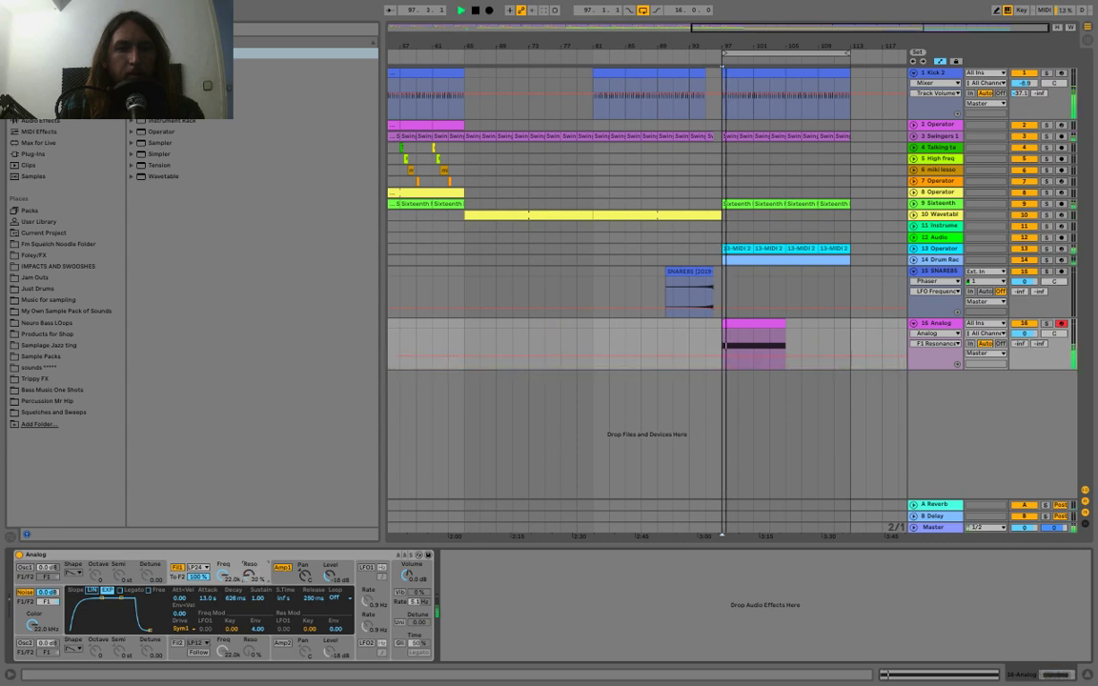
left_click_drag(223, 576, 223, 603)
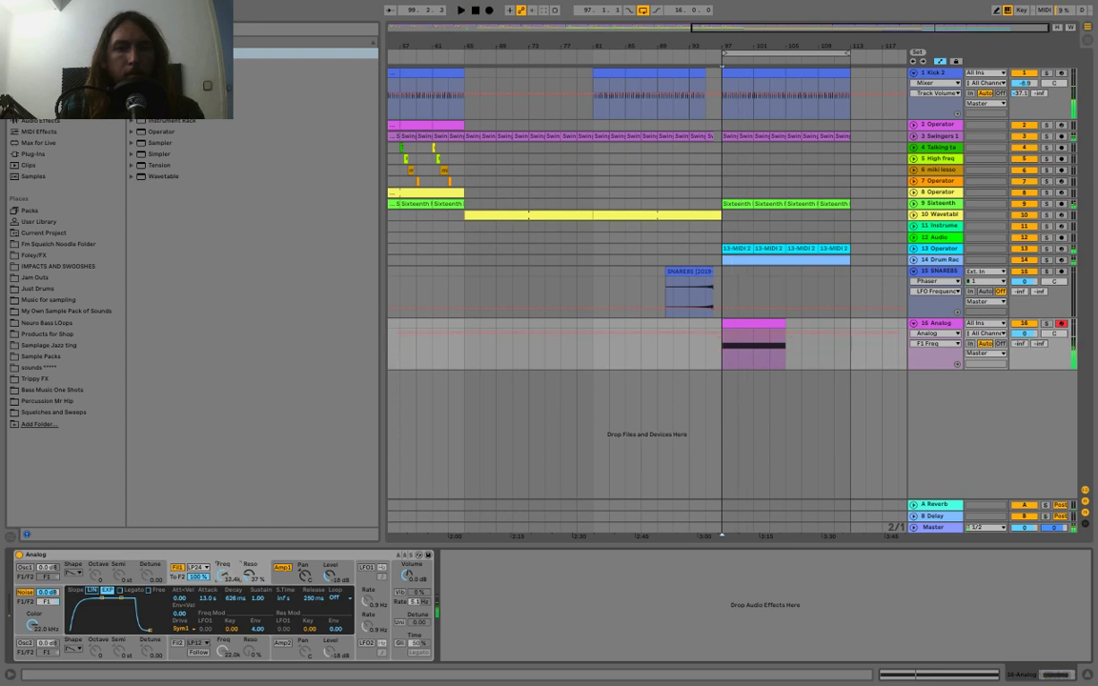
left_click_drag(776, 46, 665, 288)
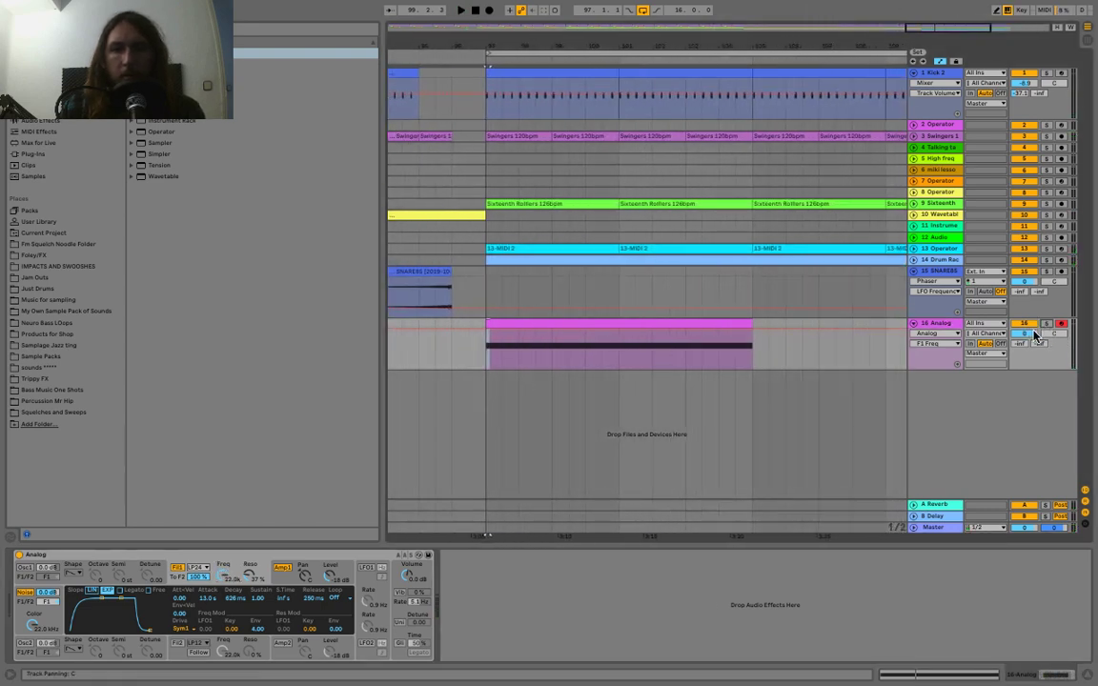
key("space")
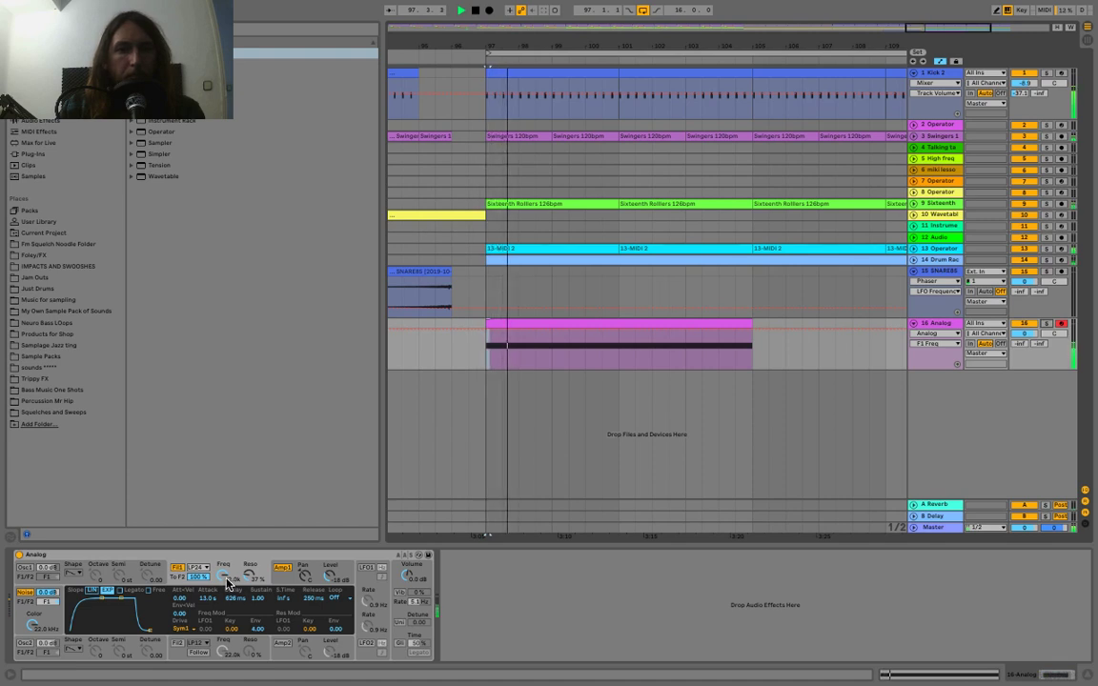
key("space")
Enlarge the Analog track and add an EQ Eight with low and high cuts plus a dip of about 2.85 dB near 1.67 kHz.
left_click_drag(939, 369, 936, 420)
left_click(67, 123)
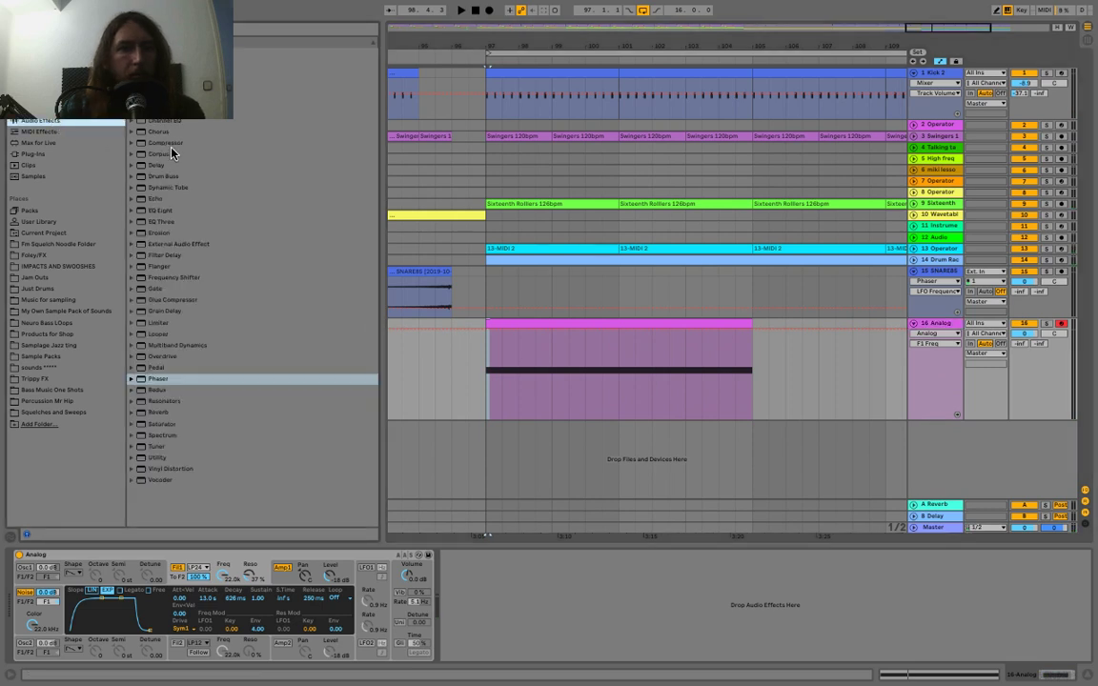
double_click(160, 211)
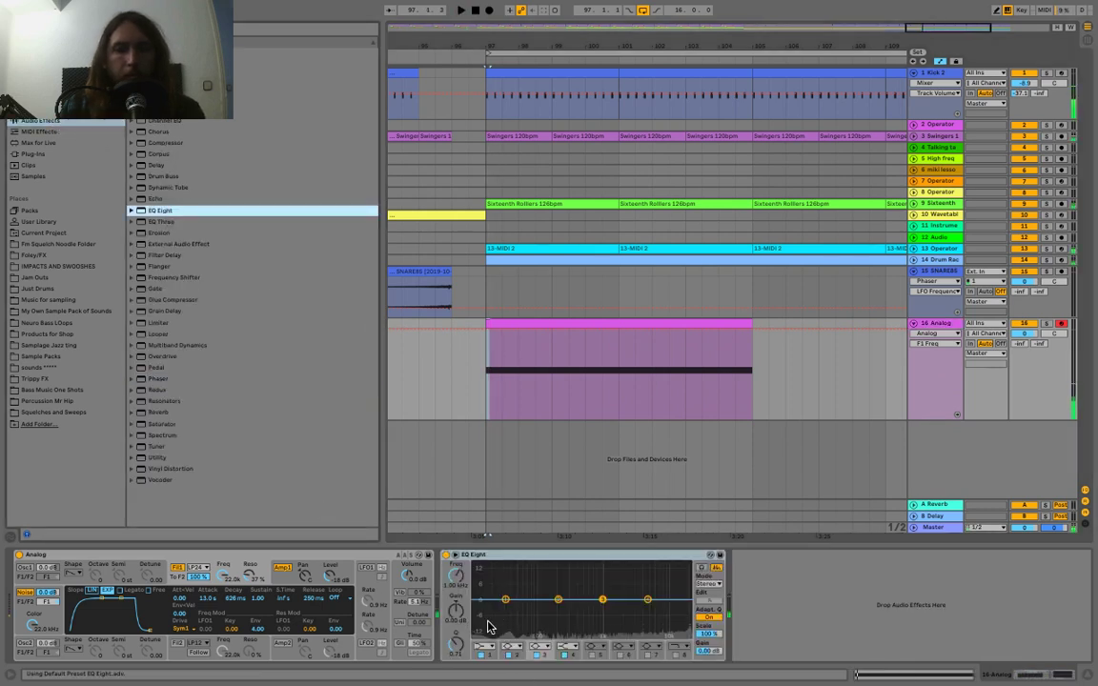
left_click(483, 646)
left_click(486, 579)
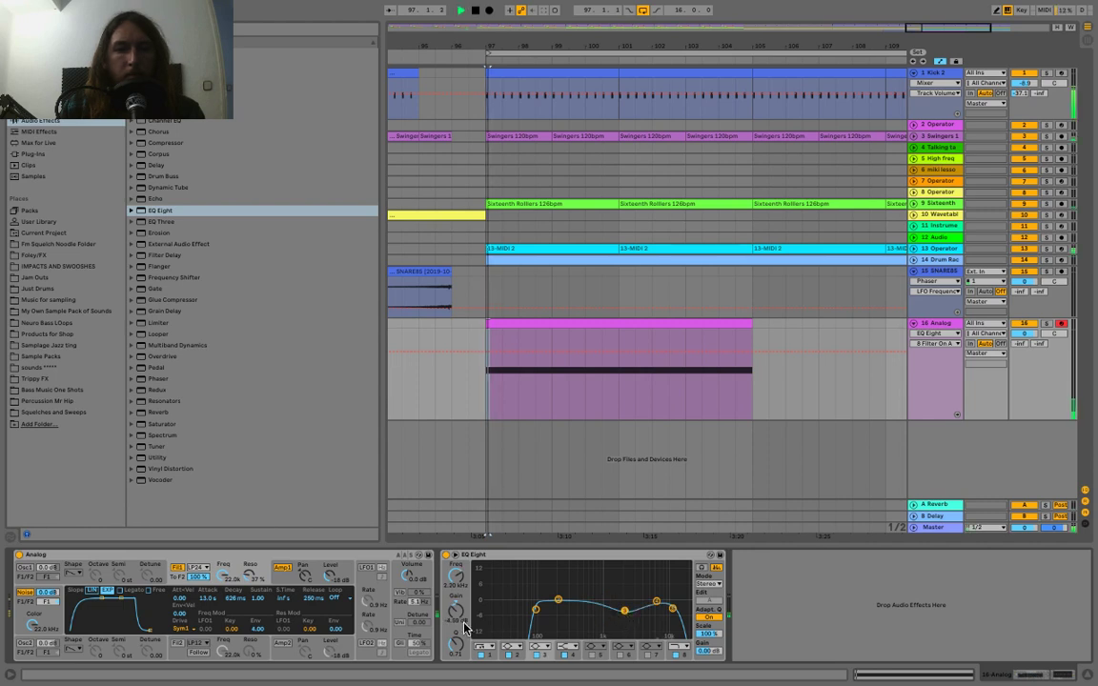
mouse_move(624, 610)
left_mouse_down()
mouse_move(654, 614)
mouse_move(617, 607)
left_mouse_up()
Automate Analog's filter 1 frequency to ramp down across the clip from bar 97 to bar 105.
left_click_drag(223, 574, 223, 612)
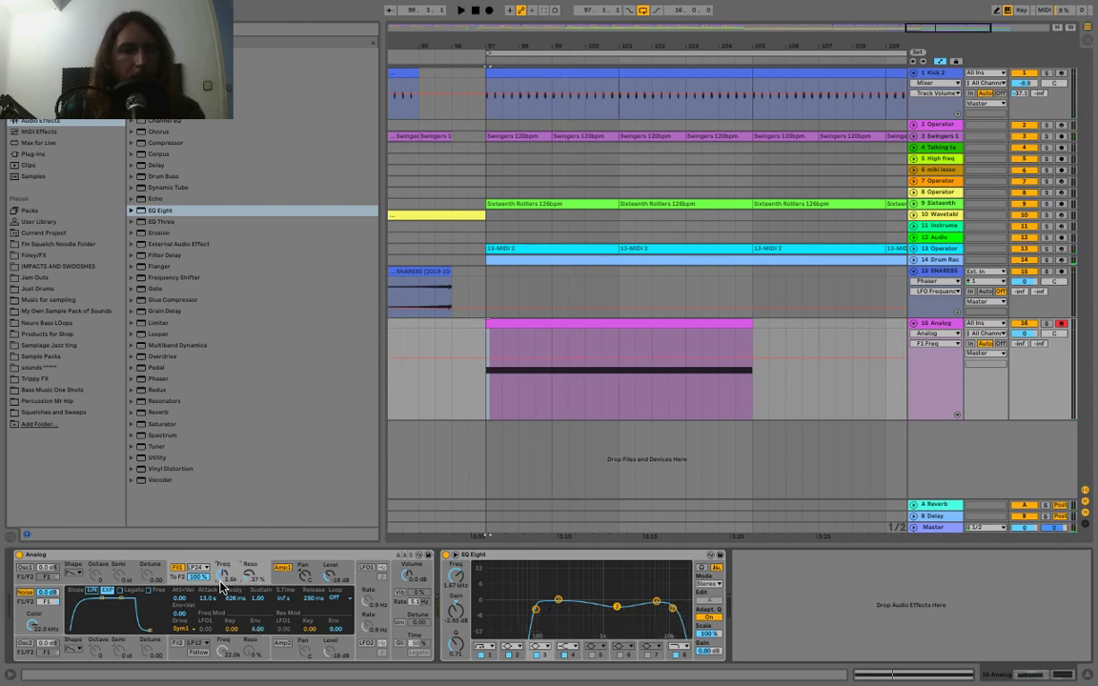
key("space")
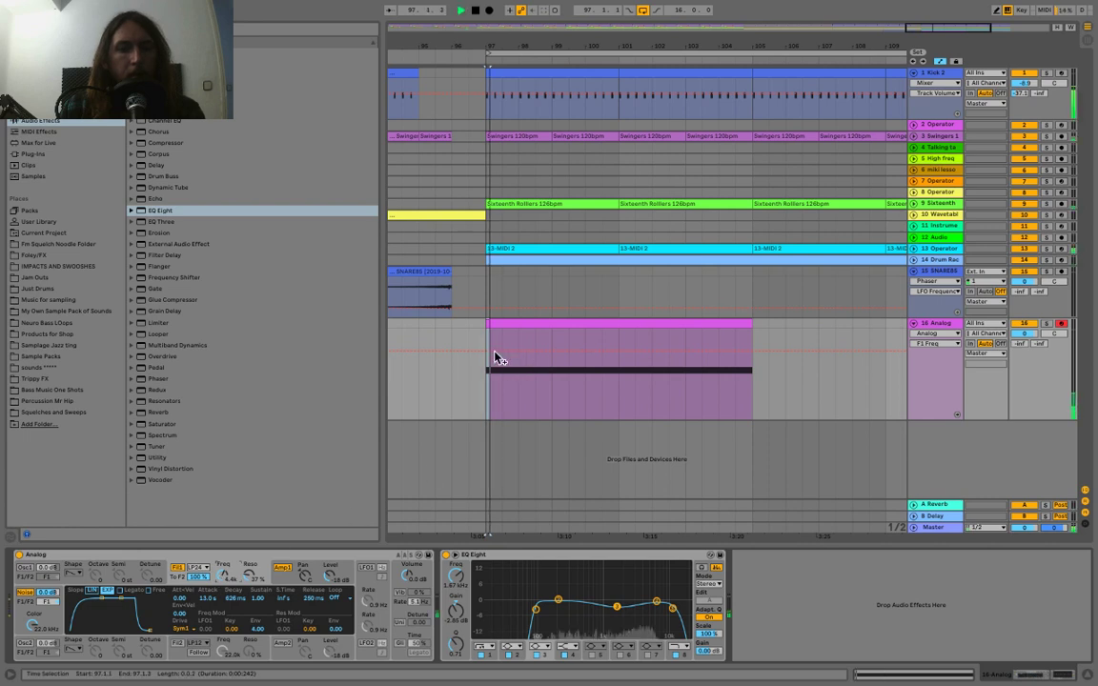
mouse_move(487, 351)
left_mouse_down()
mouse_move(487, 334)
mouse_move(487, 344)
left_mouse_up()
left_click_drag(707, 344, 753, 406)
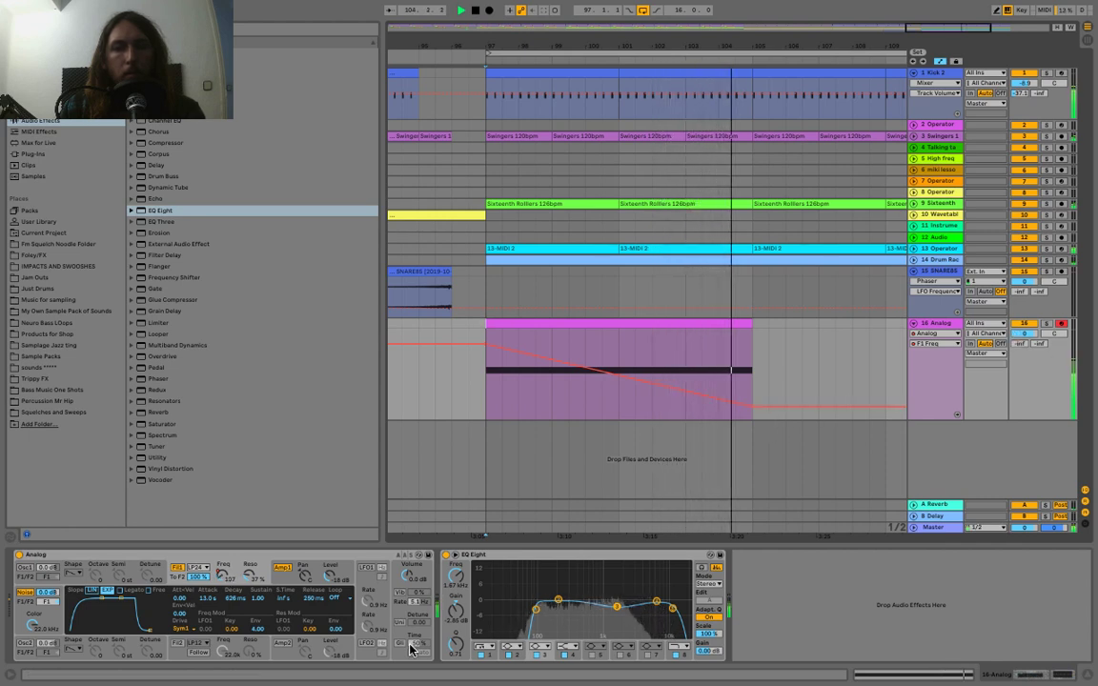
Lower Analog's volume to -6.4 dB, reduce the noise color to 2.1 kHz and raise the filter resonance to 46%.
left_click(413, 576)
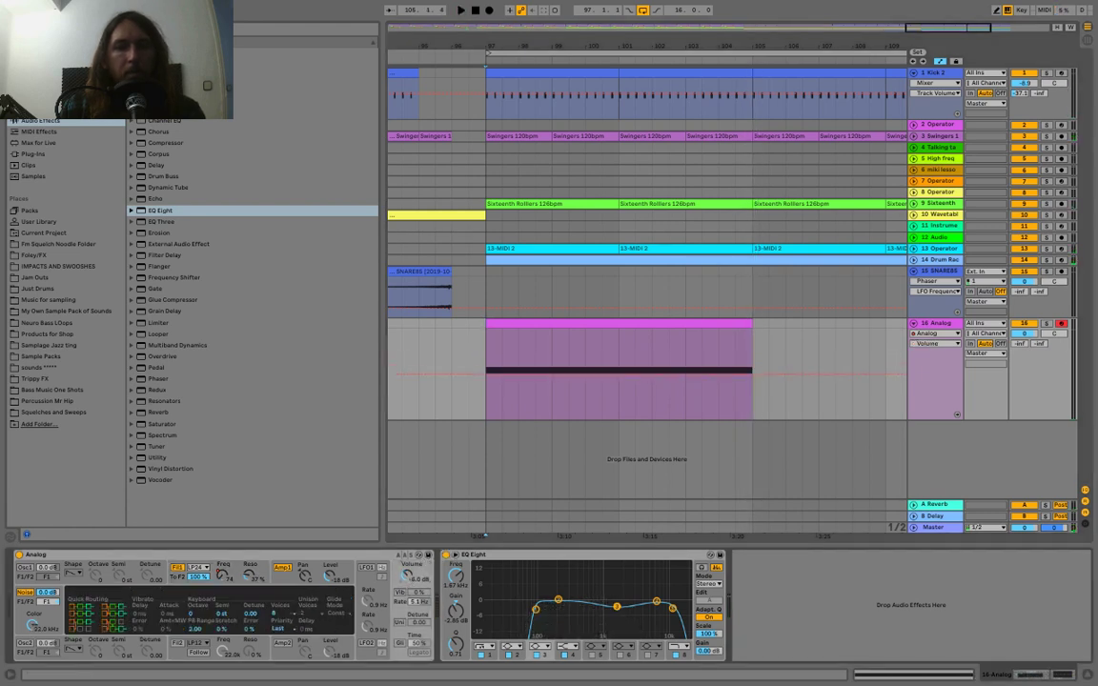
key("space")
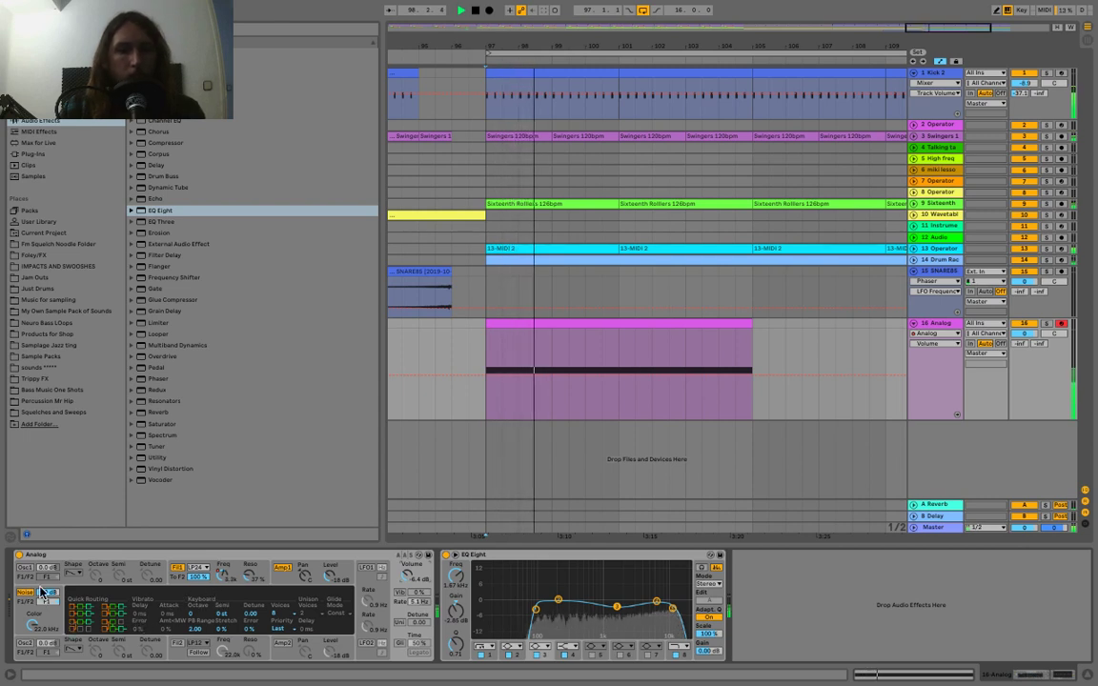
left_click(31, 625)
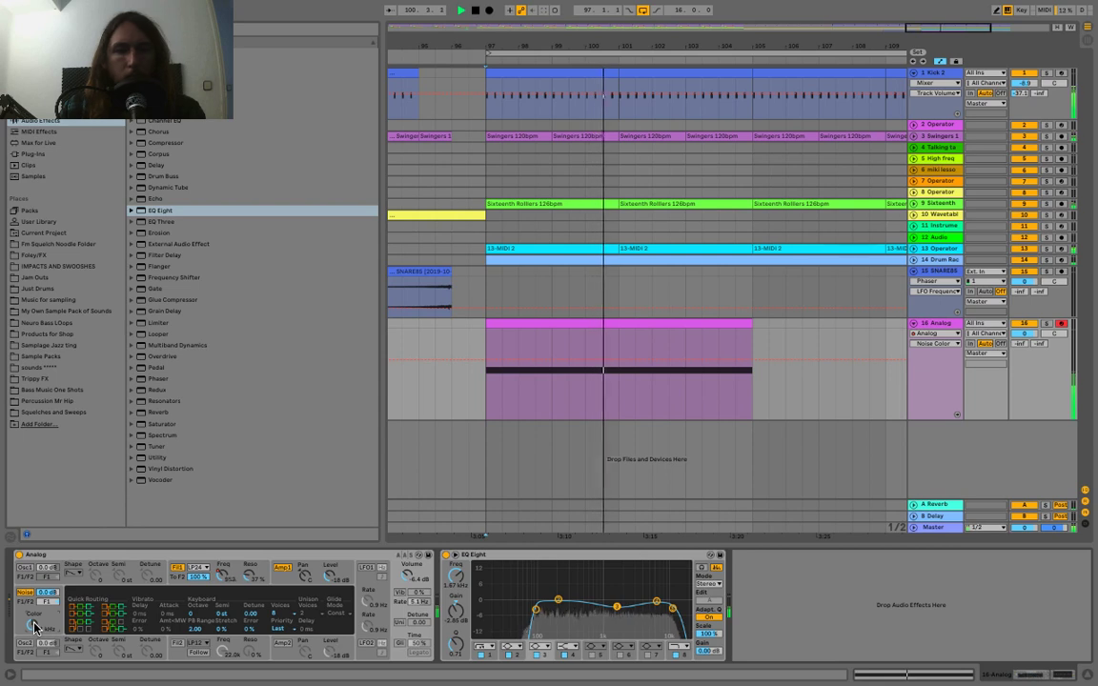
left_click_drag(251, 576, 250, 562)
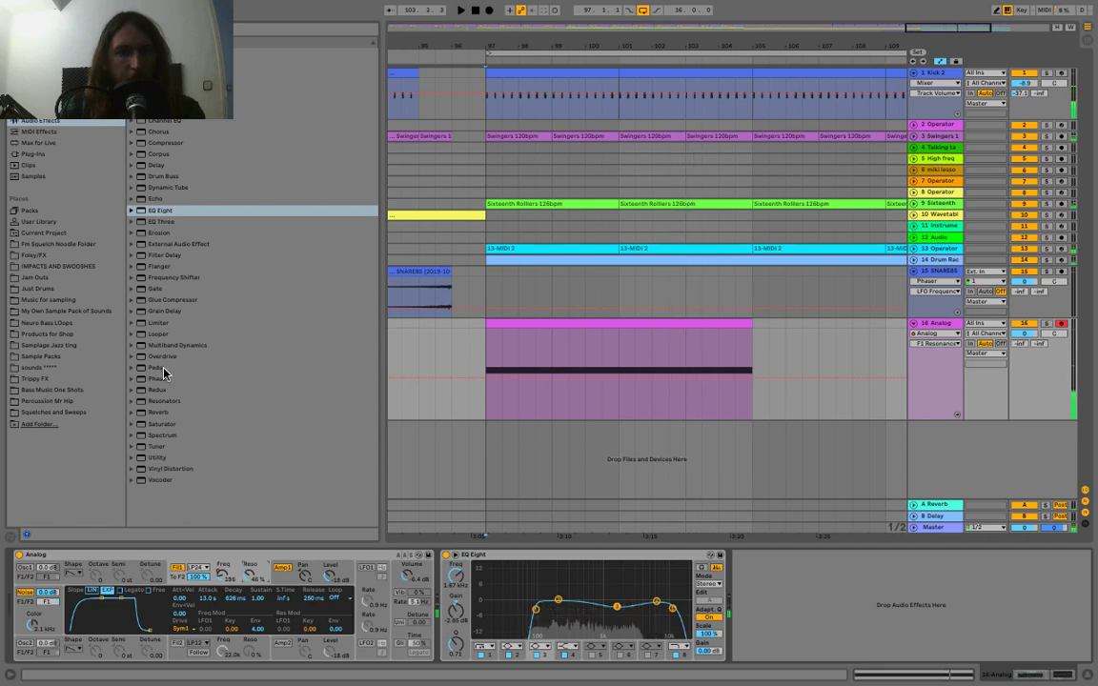
Add Reverb and Chorus to the Analog track, increase the chorus modulation, and move the EQ dip to 3.18 kHz at -5.33 dB.
left_click(171, 413)
double_click(161, 131)
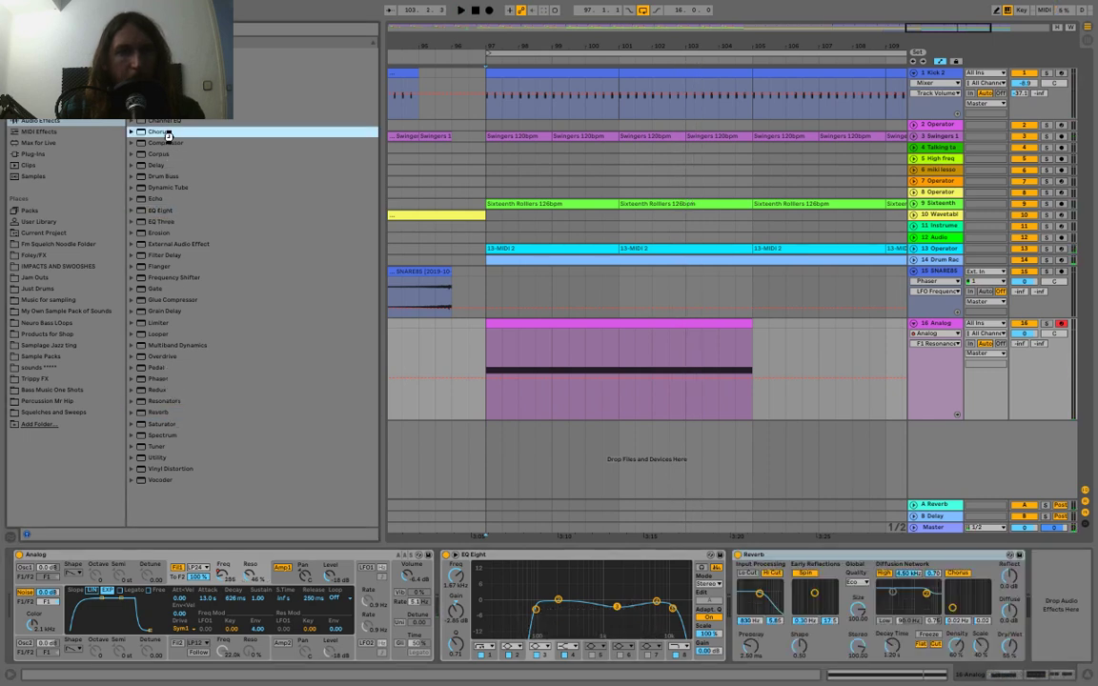
left_click_drag(996, 613, 989, 593)
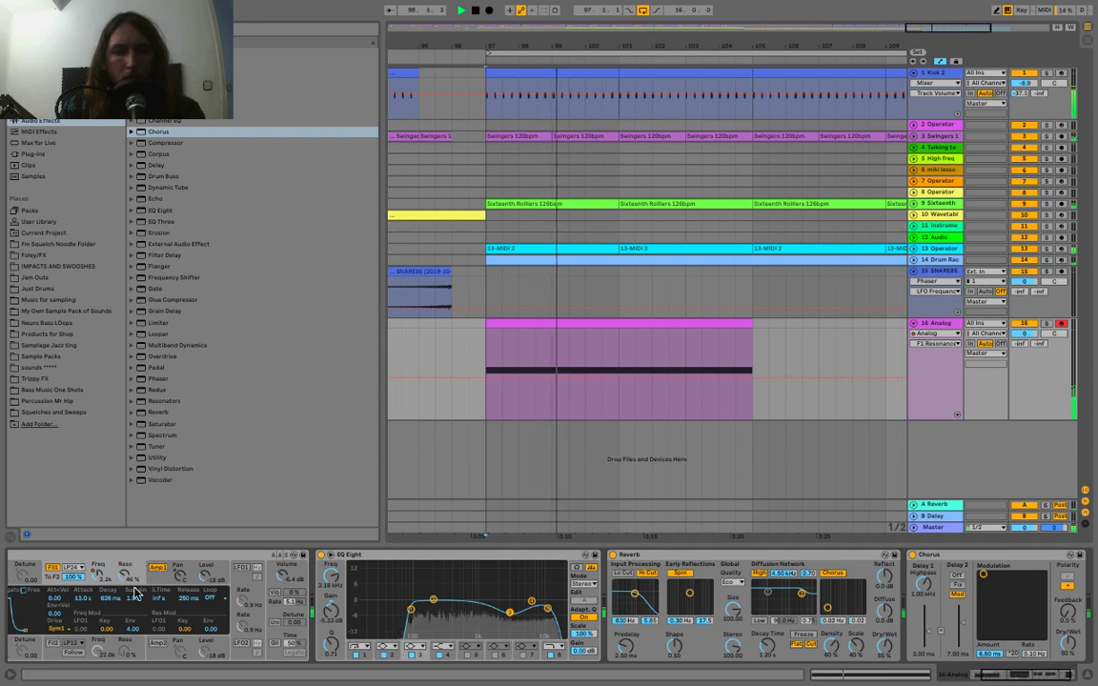
Lower the starting point of the filter 1 frequency automation and readjust its end point at bar 105.
scroll(219, 603, "left", 4)
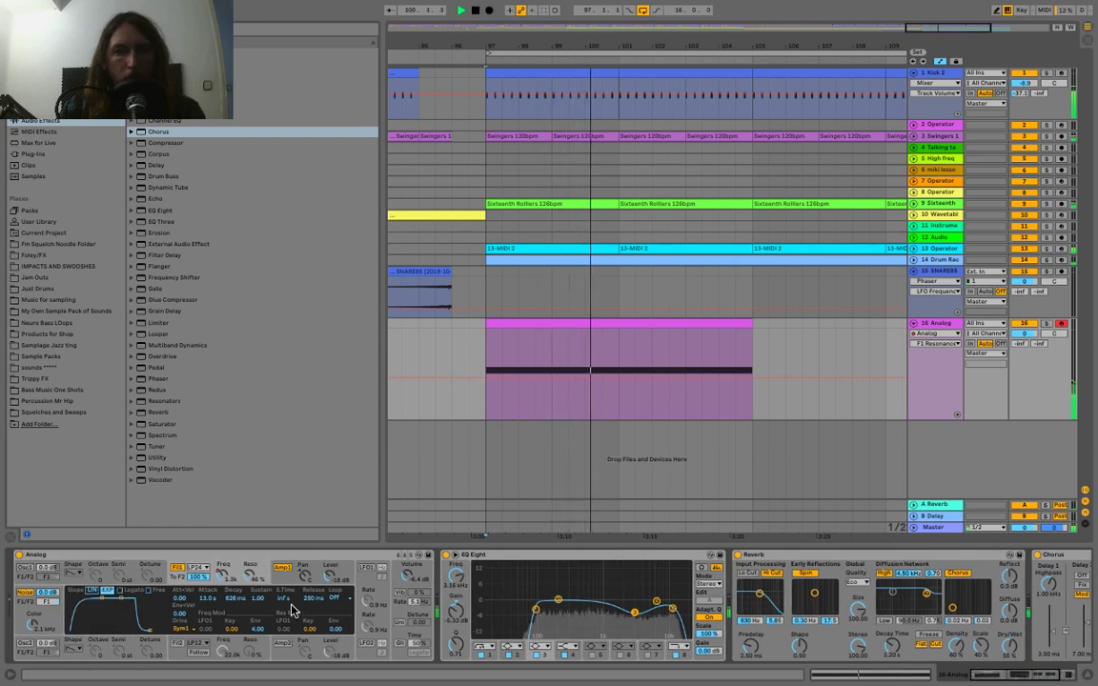
left_click(221, 578)
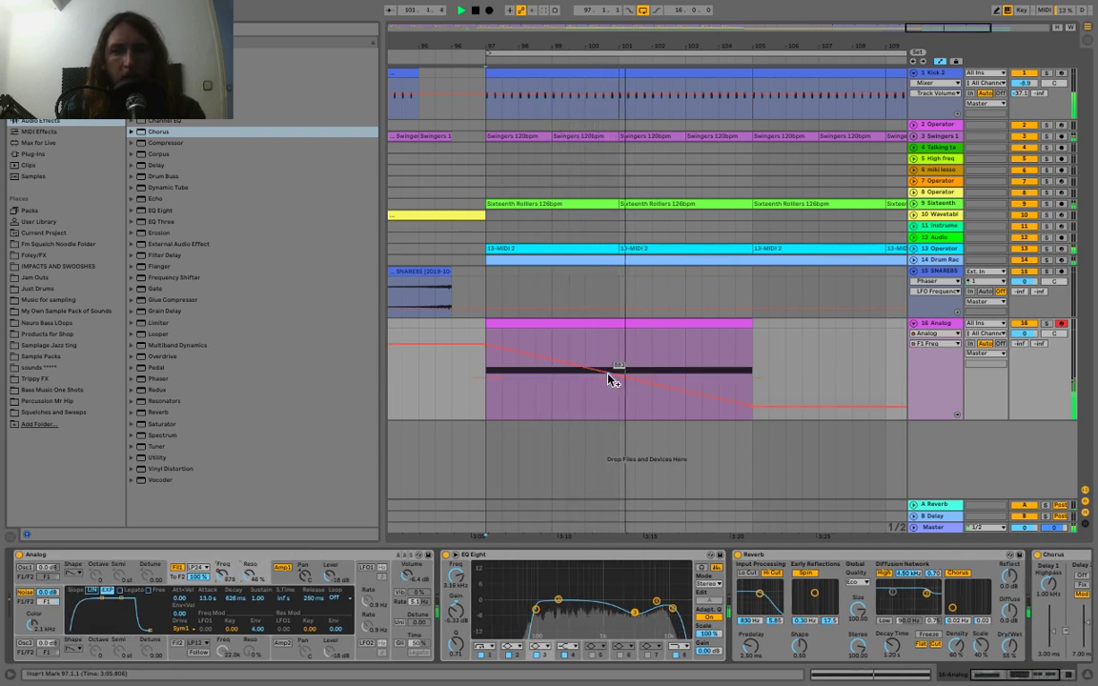
left_click_drag(488, 347, 493, 360)
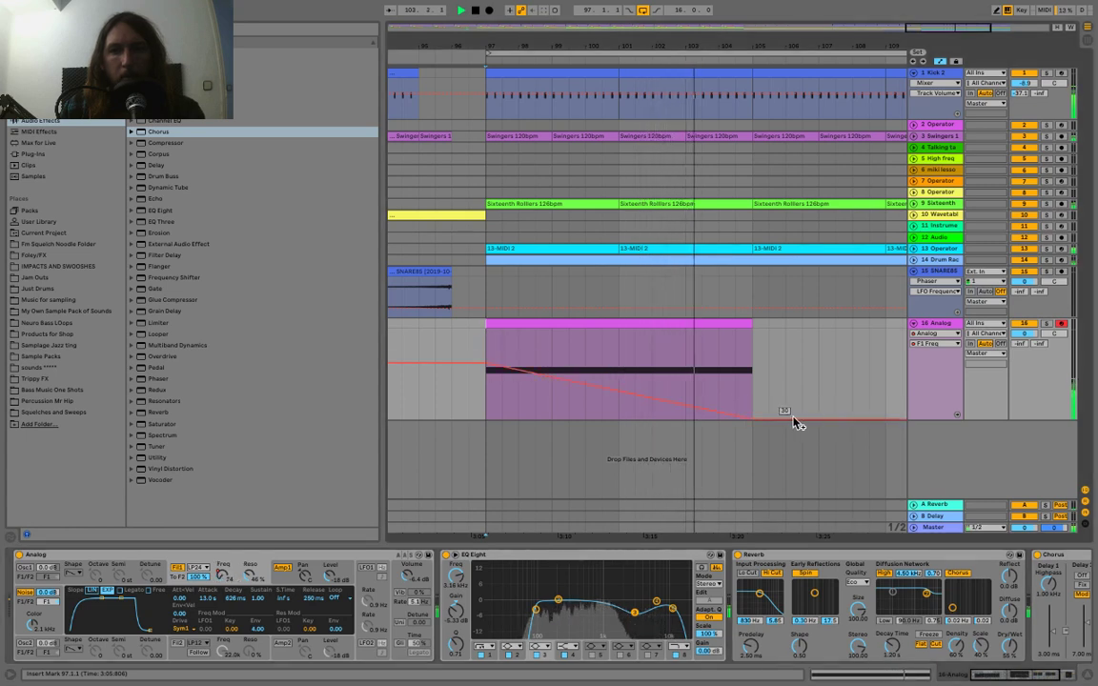
left_click_drag(751, 419, 745, 405)
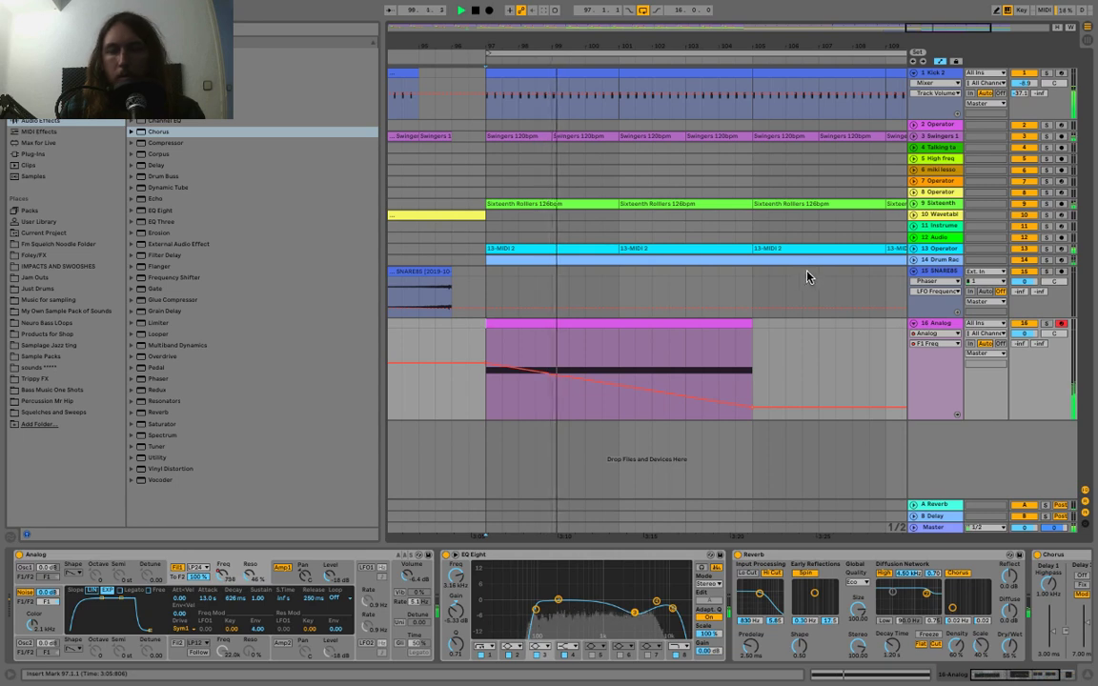
Set the noise color to 22.0 kHz and raise the filter frequency ramp so it falls from 2.6k to 107 across the clip.
left_click_drag(33, 625, 34, 581)
left_click(219, 576)
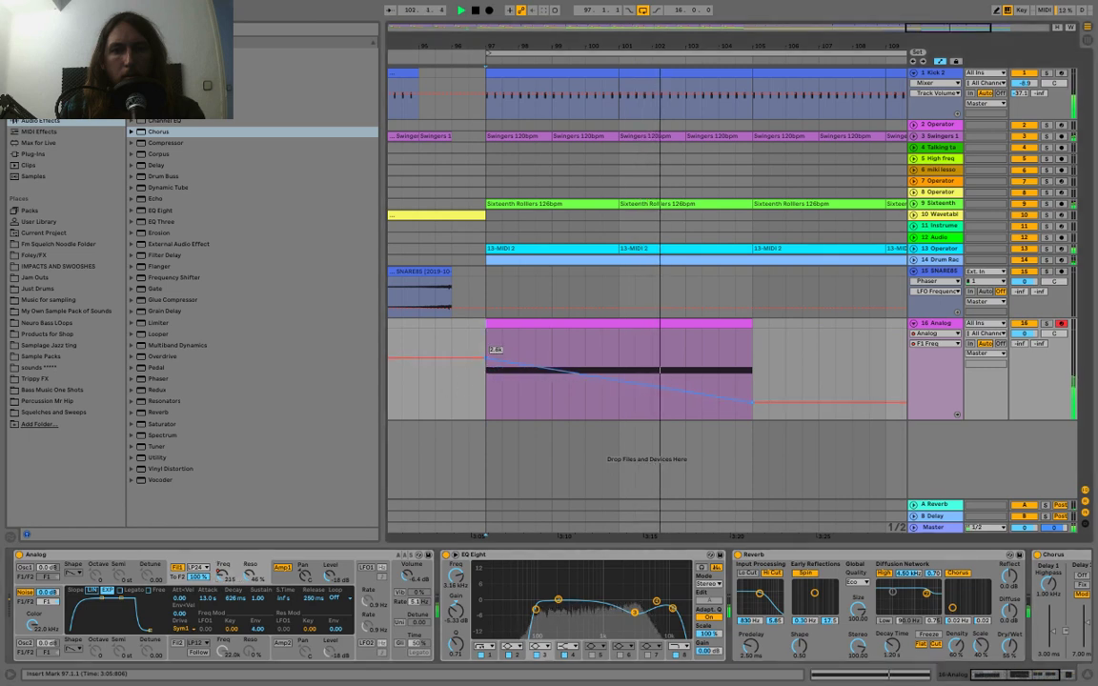
left_click(829, 386)
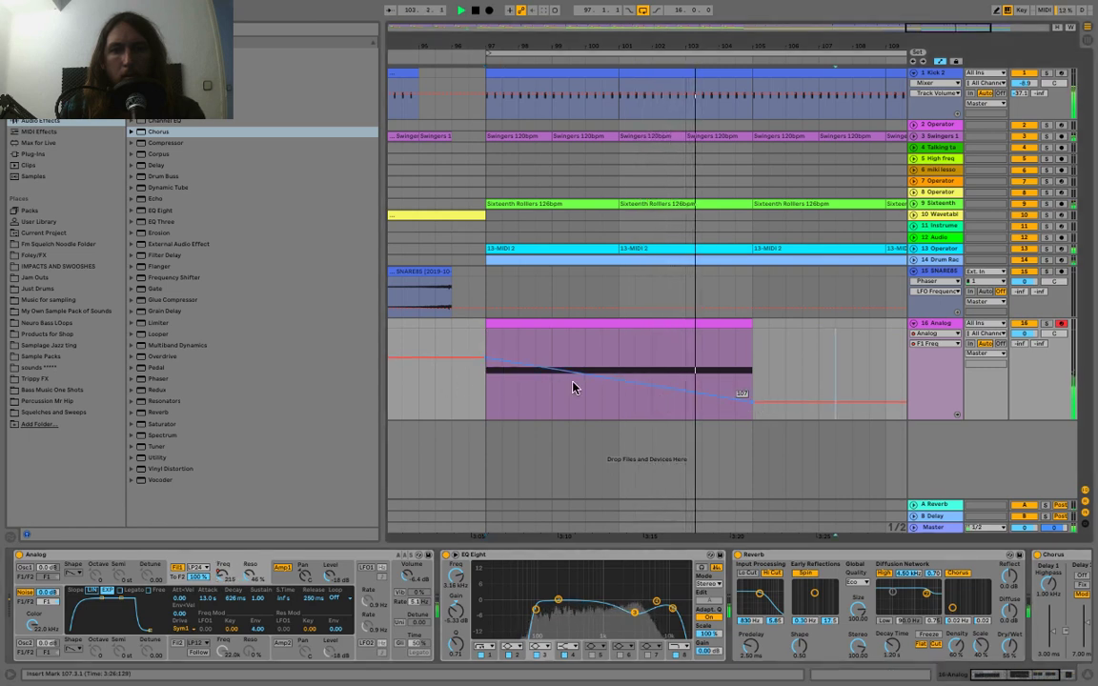
Raise the start of the filter frequency automation to 3.0k at bar 97 and play back the sweep.
left_click_drag(488, 362, 488, 350)
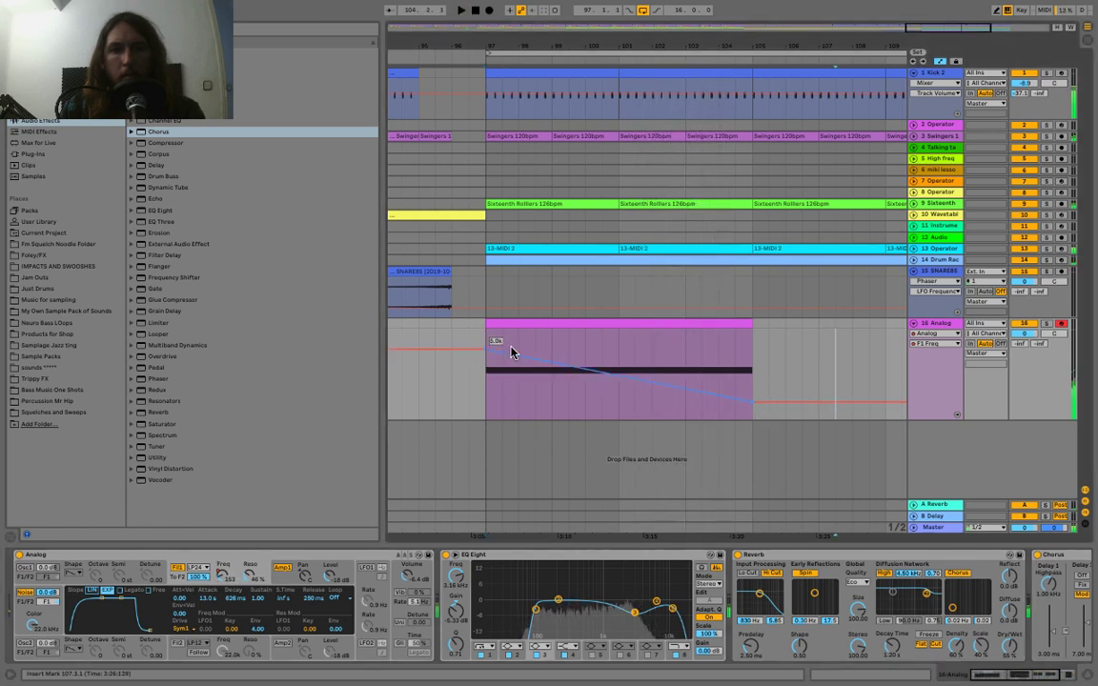
key("space")
left_click(541, 322)
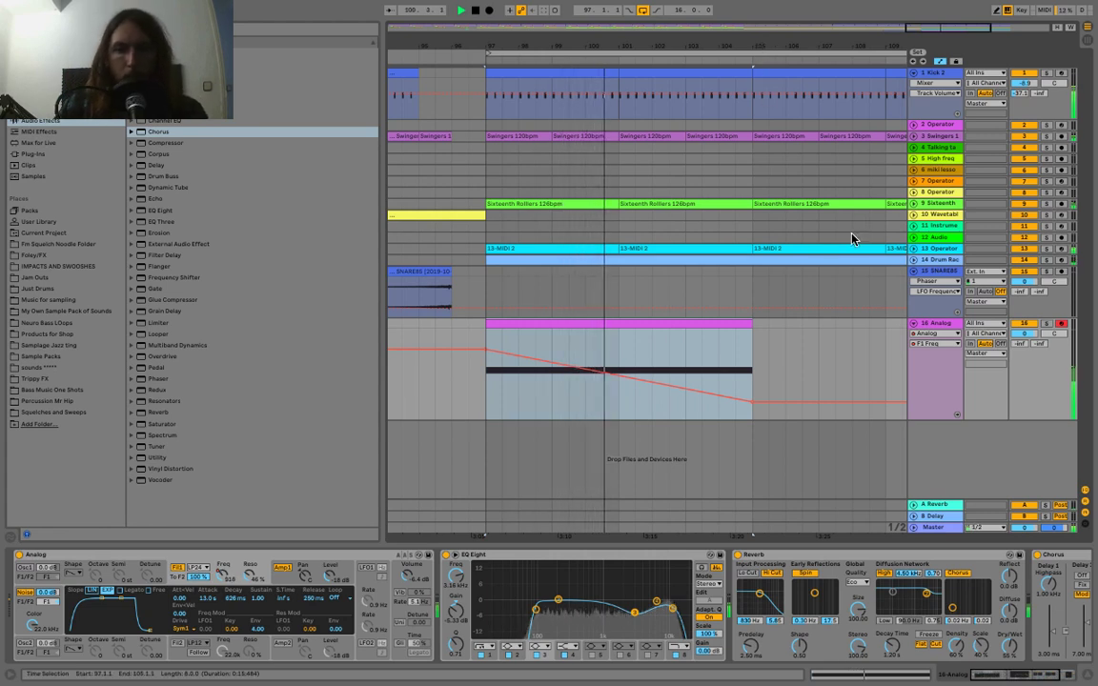
mouse_move(1037, 677)
left_mouse_down()
mouse_move(1059, 677)
mouse_move(1029, 675)
left_mouse_up()
left_click_drag(552, 41, 644, 17)
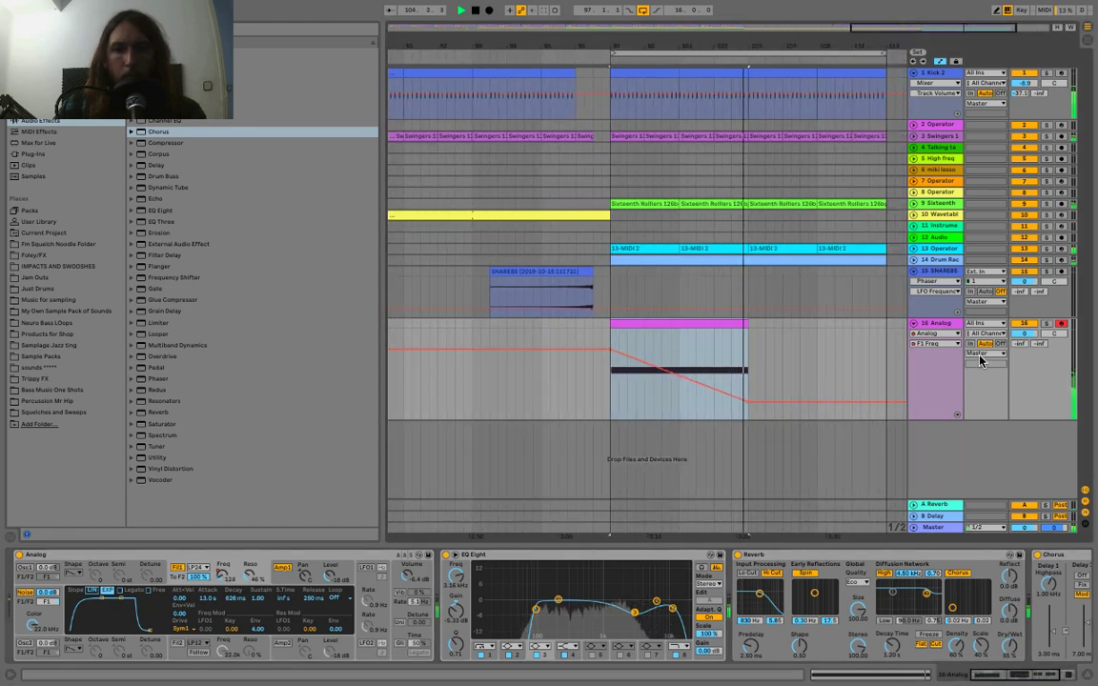
Freeze and flatten the Analog track, and delete the leftover tail after bar 105.
right_click(933, 330)
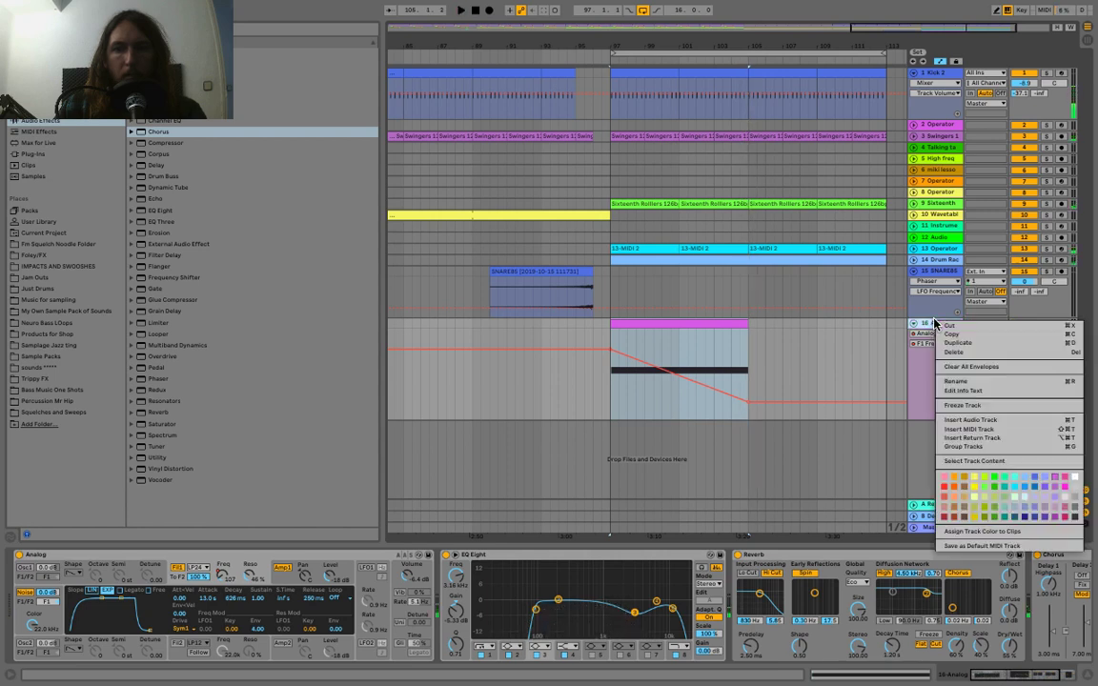
left_click(990, 407)
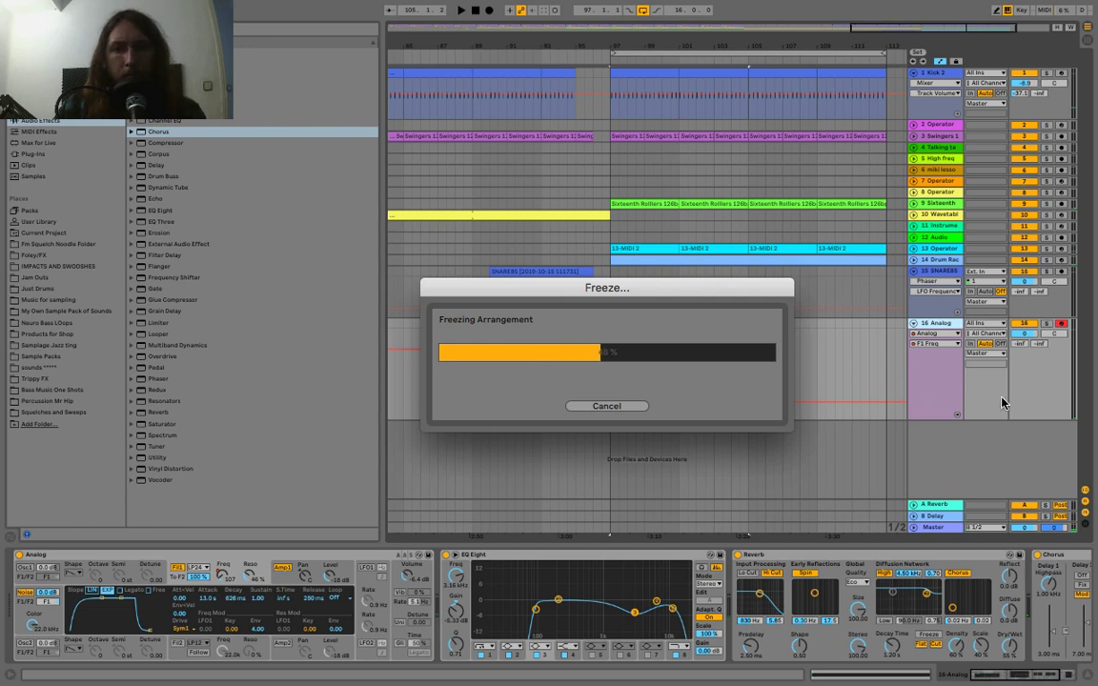
right_click(931, 382)
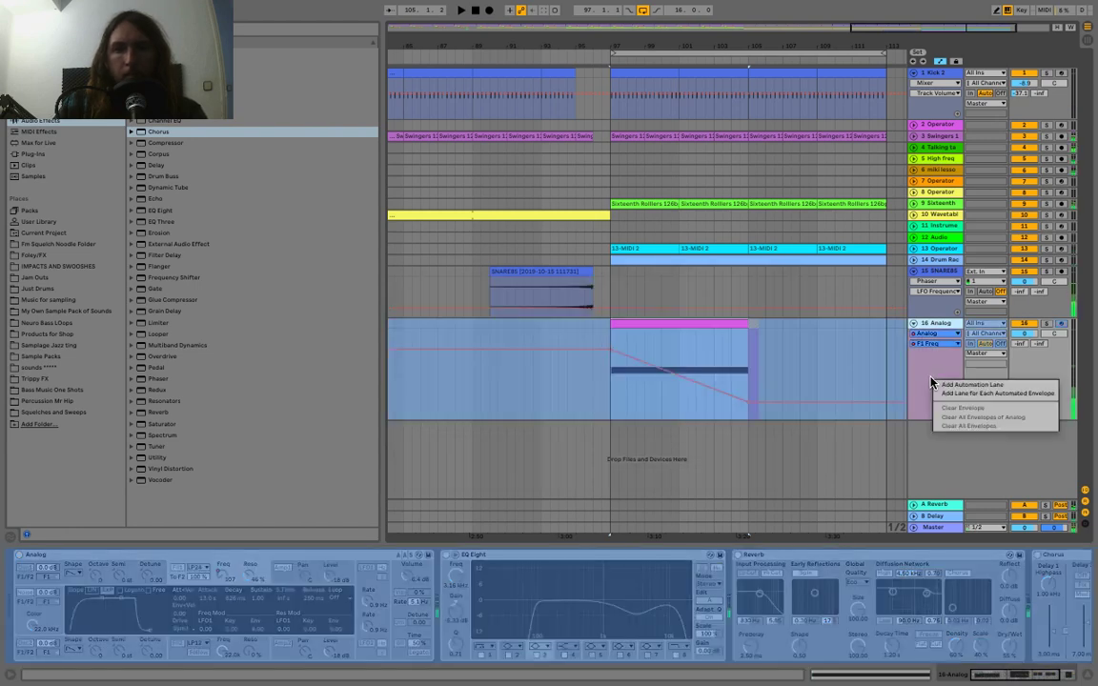
left_click(967, 394)
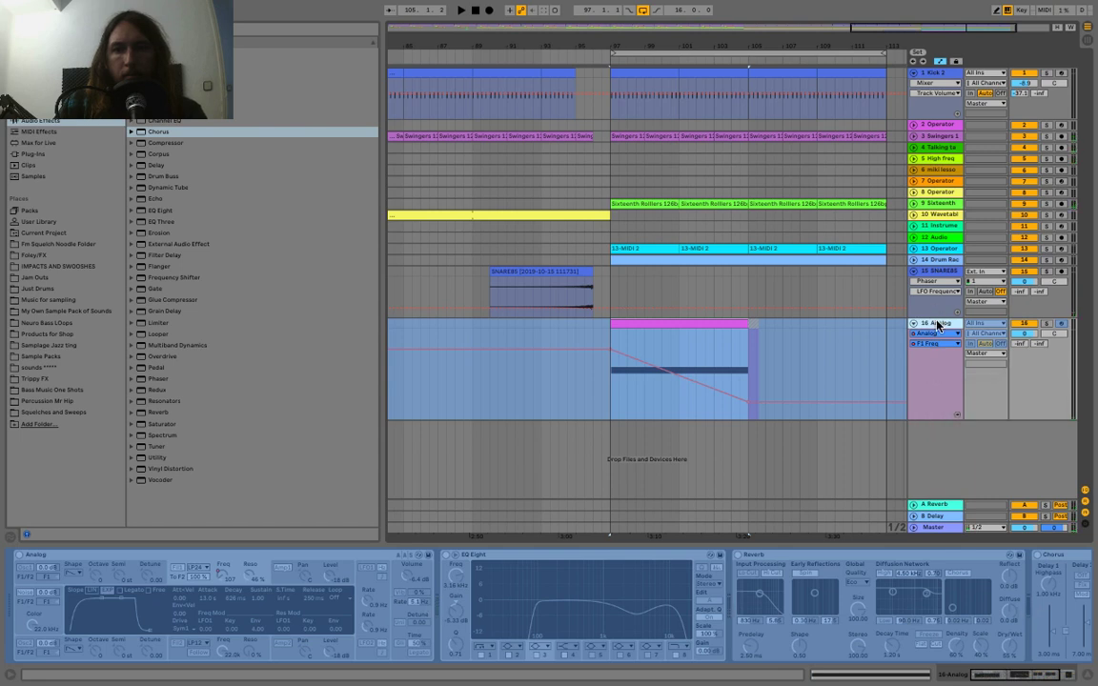
right_click(937, 325)
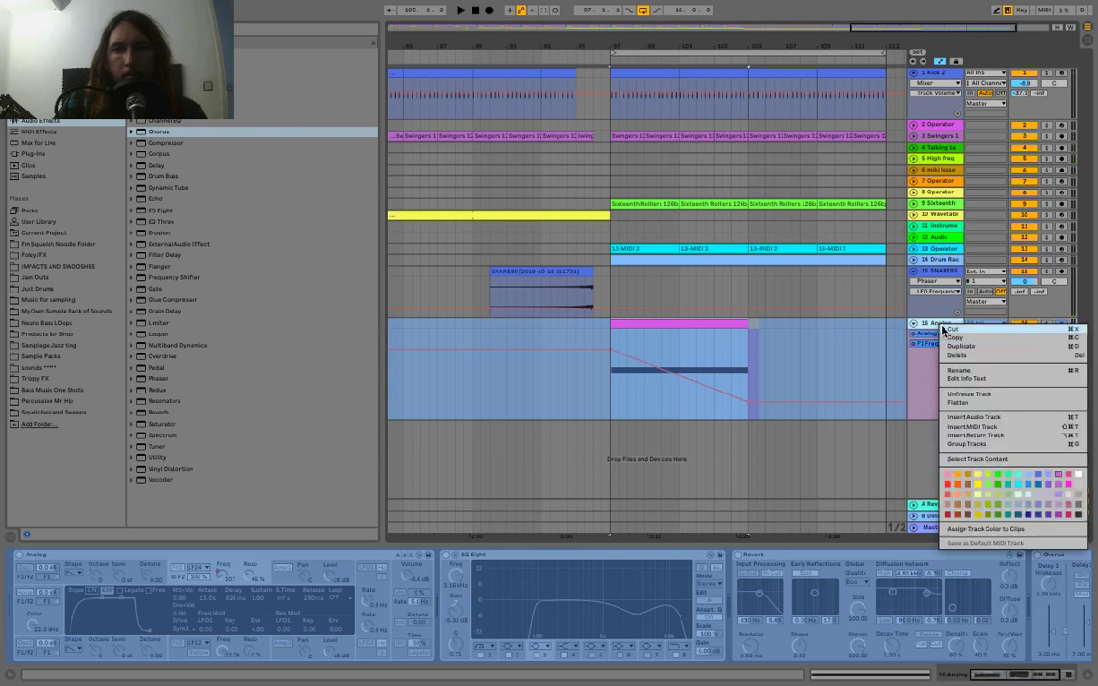
left_click(946, 402)
left_click(753, 323)
key("Delete")
Fade in the flattened Analog clip over about three and a half bars and reduce the track's height.
left_click(643, 323)
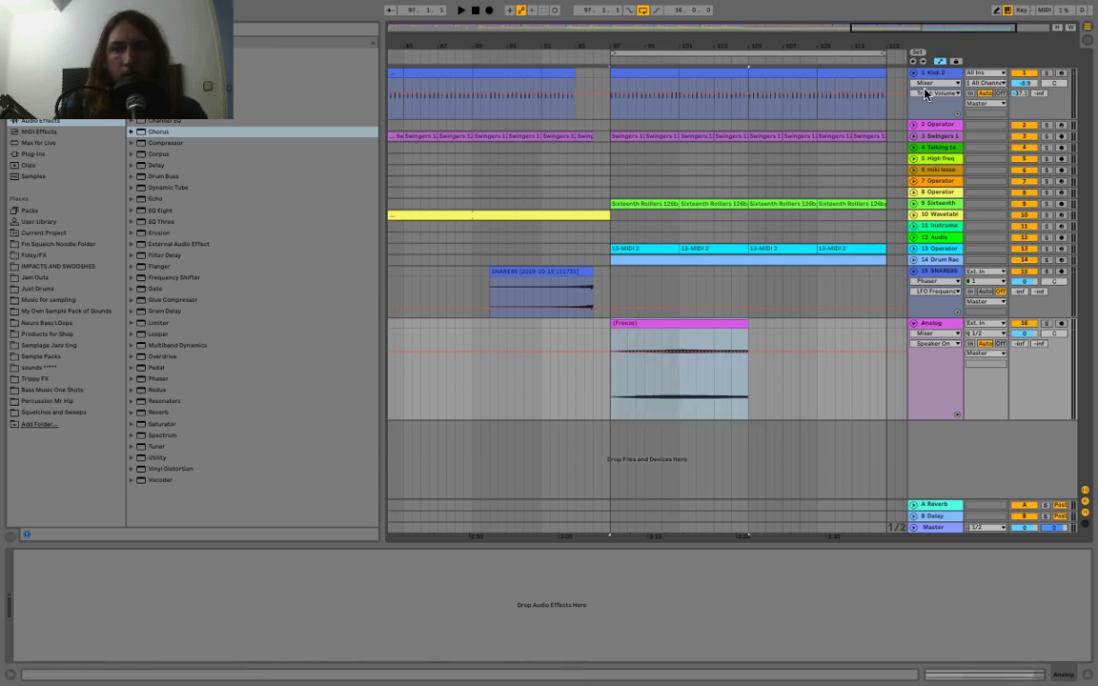
left_click(619, 324)
left_click_drag(646, 337, 667, 334)
left_click(504, 358)
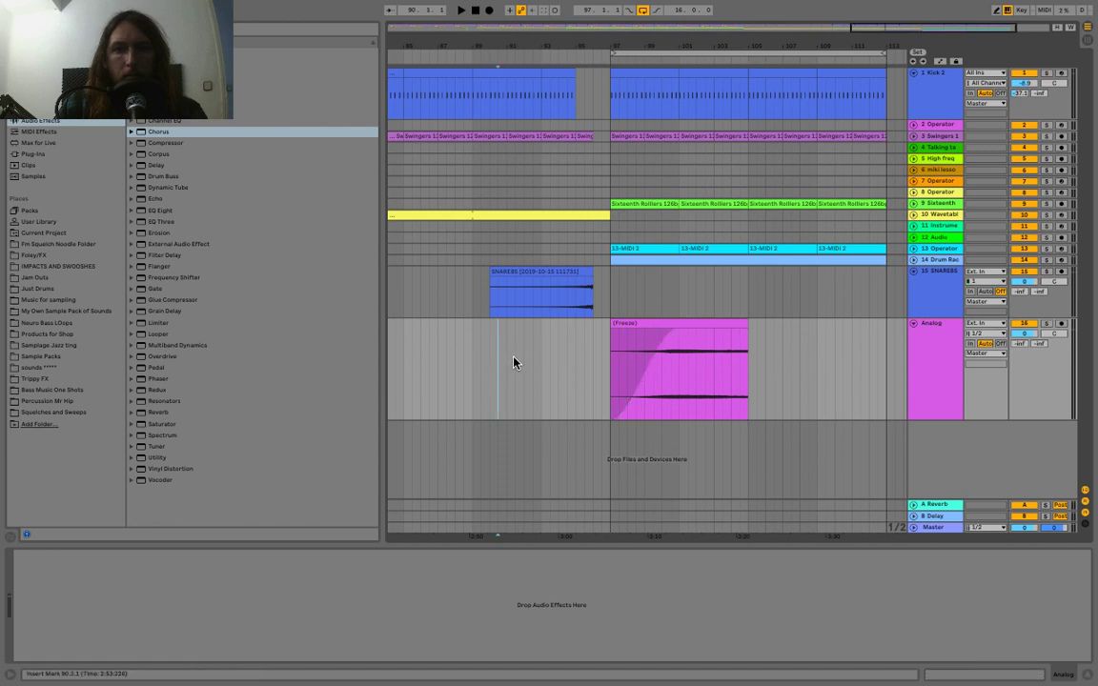
left_click_drag(581, 46, 688, 46)
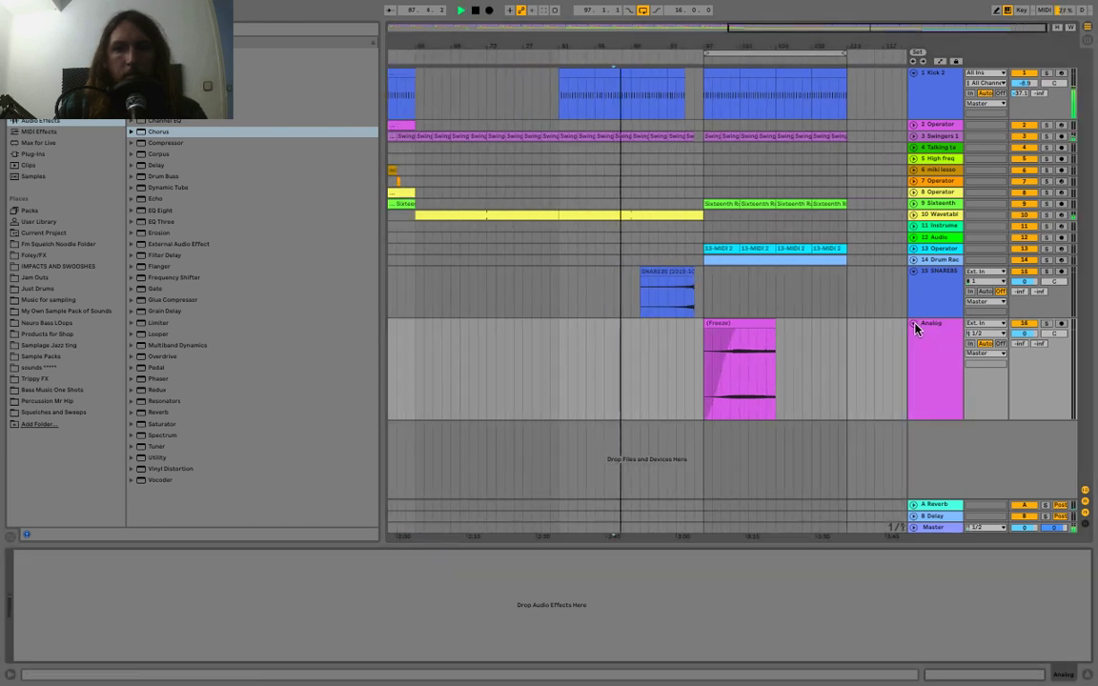
left_click(927, 417)
left_click_drag(933, 418, 931, 368)
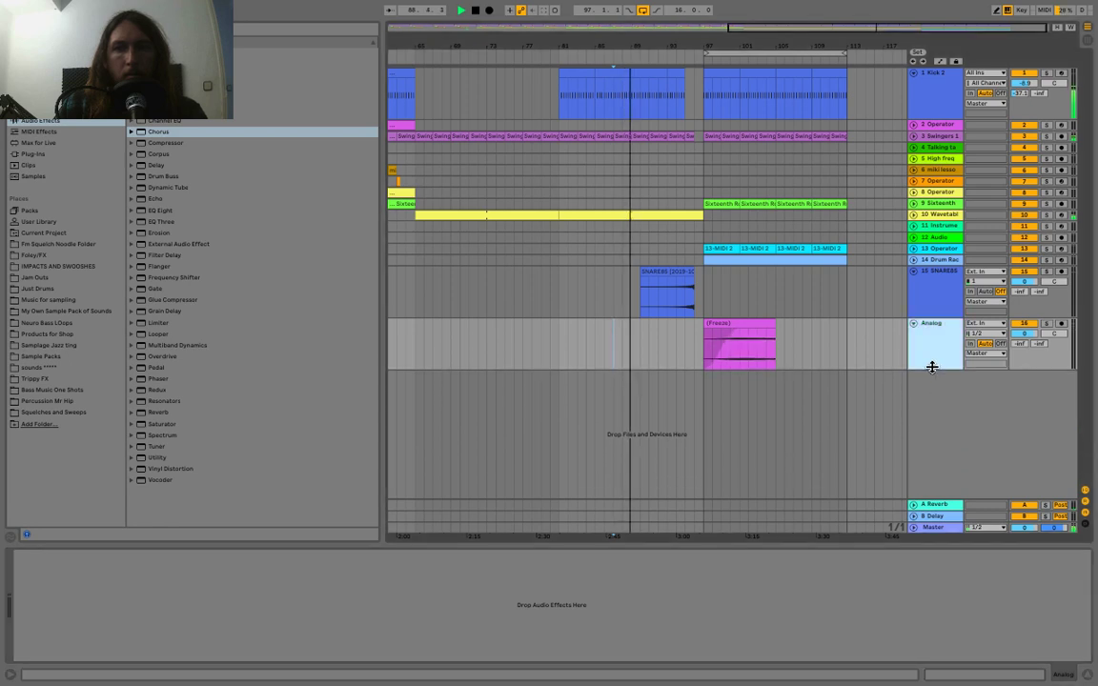
Add EQ Eight to the flattened Analog track with a low cut near 100 Hz and a boost at 1.78 kHz.
left_click(163, 211)
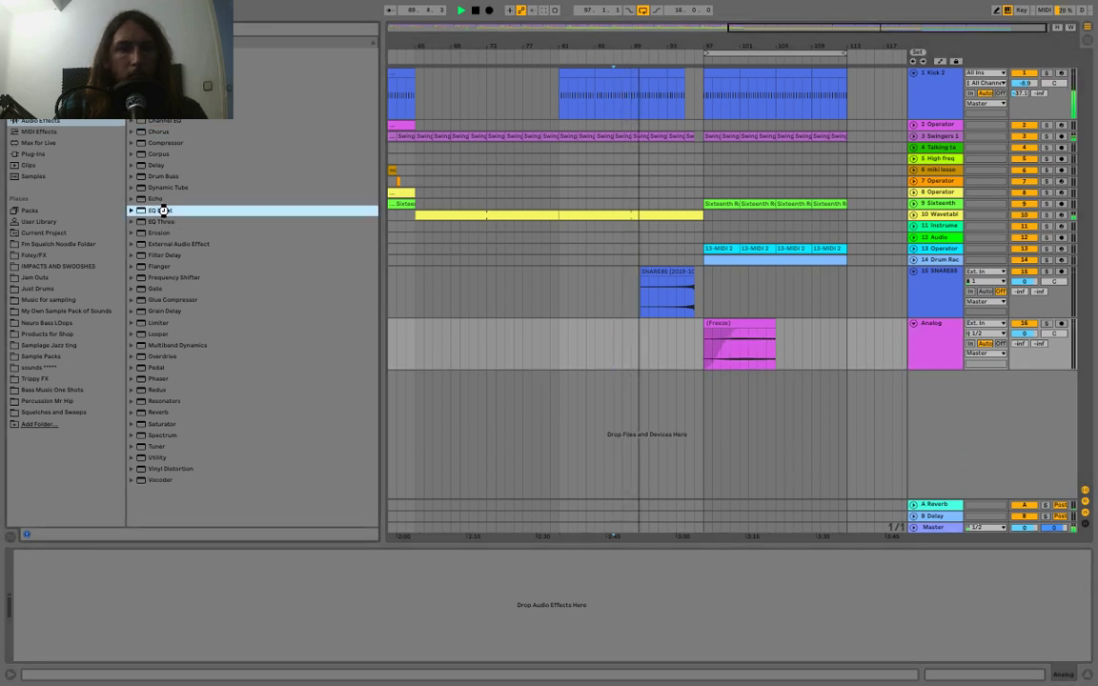
left_click_drag(215, 397, 105, 611)
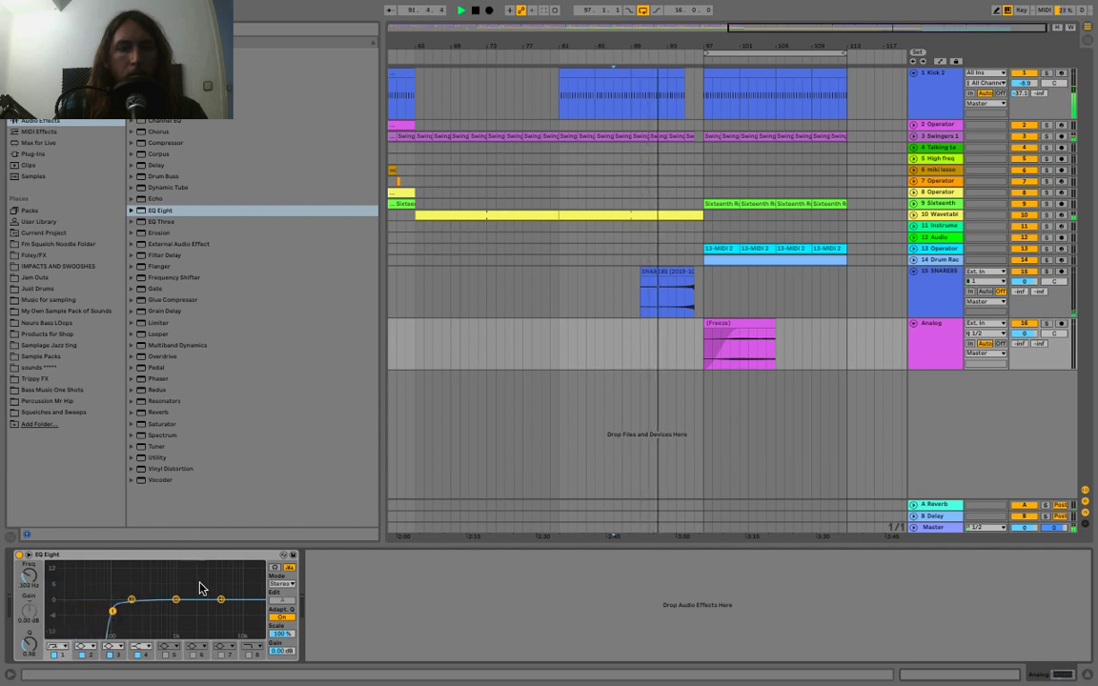
left_click_drag(178, 602, 192, 592)
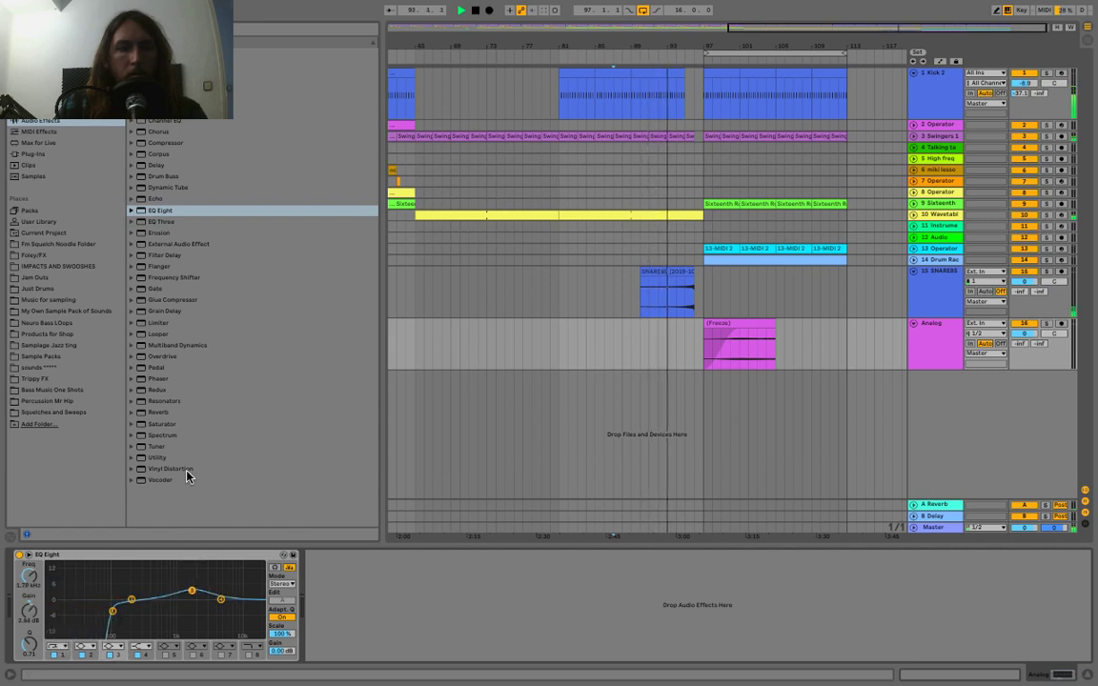
Add Reverb after the EQ at 83% dry/wet with an 11.8 s decay, and fade out the end of the Analog clip.
left_click(159, 412)
left_click_drag(159, 413, 413, 607)
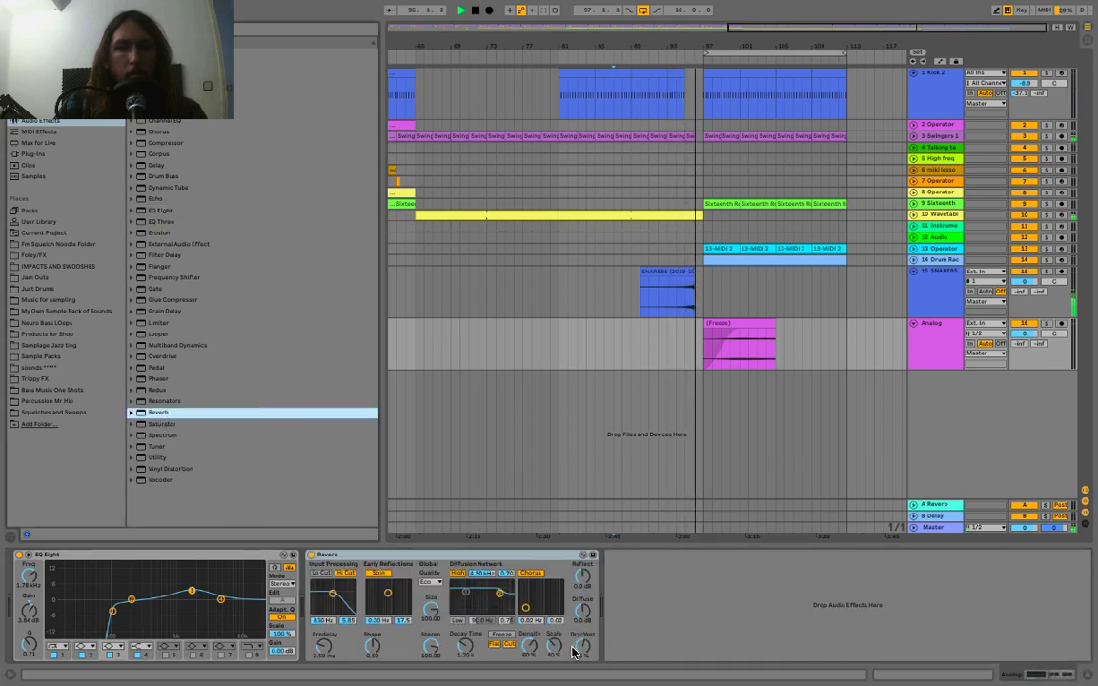
left_click(309, 555)
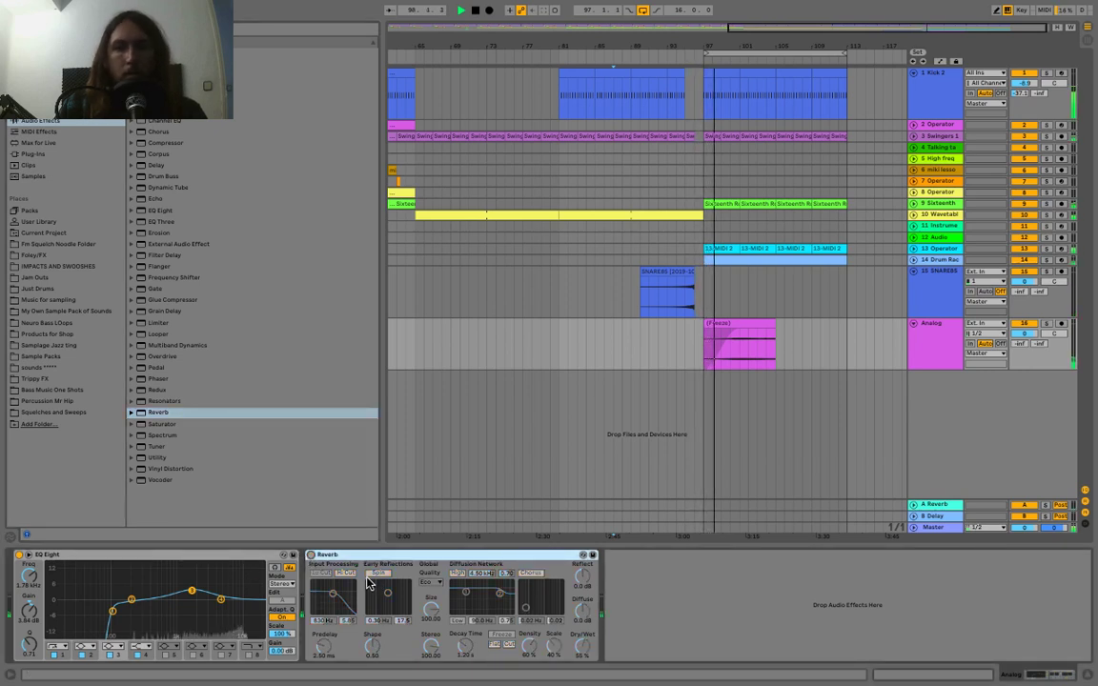
left_click(311, 556)
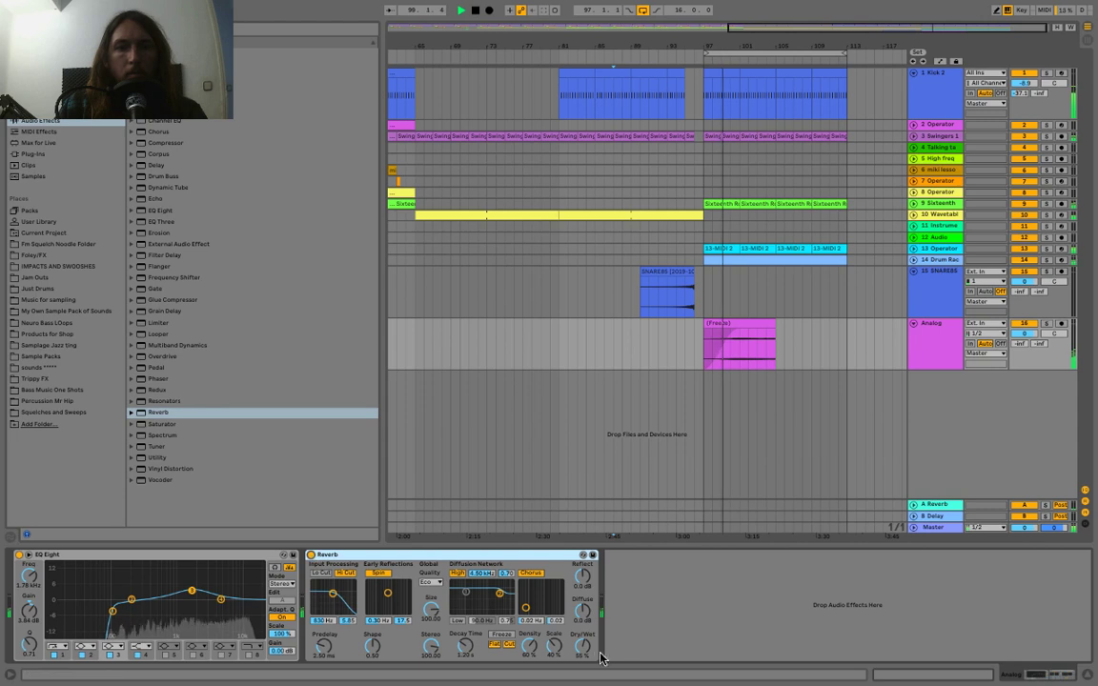
left_click_drag(583, 645, 583, 631)
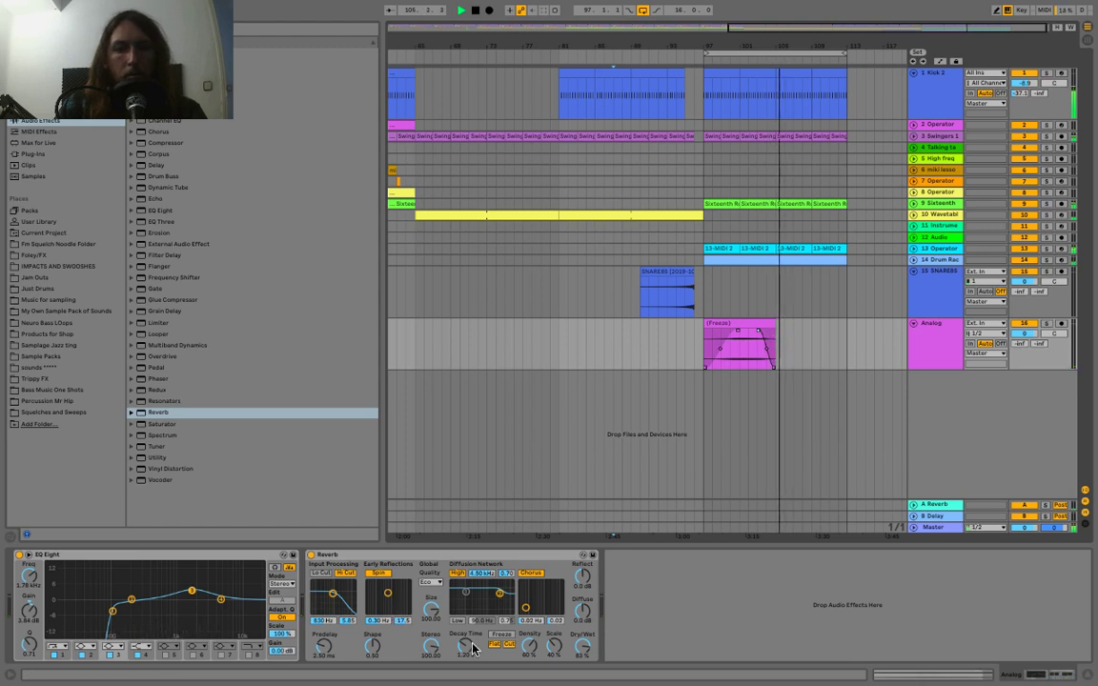
left_click_drag(471, 644, 470, 593)
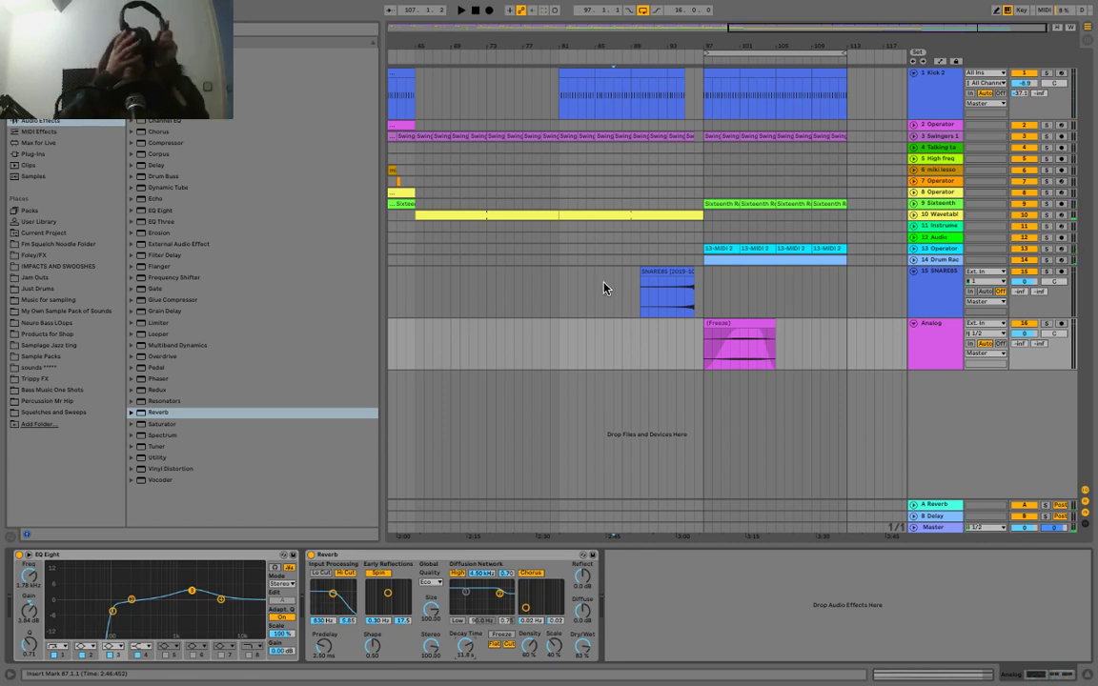
Play from bar 87 and shorten the reverb decay on the SNAREBS track to 2.46 s.
left_click(617, 51)
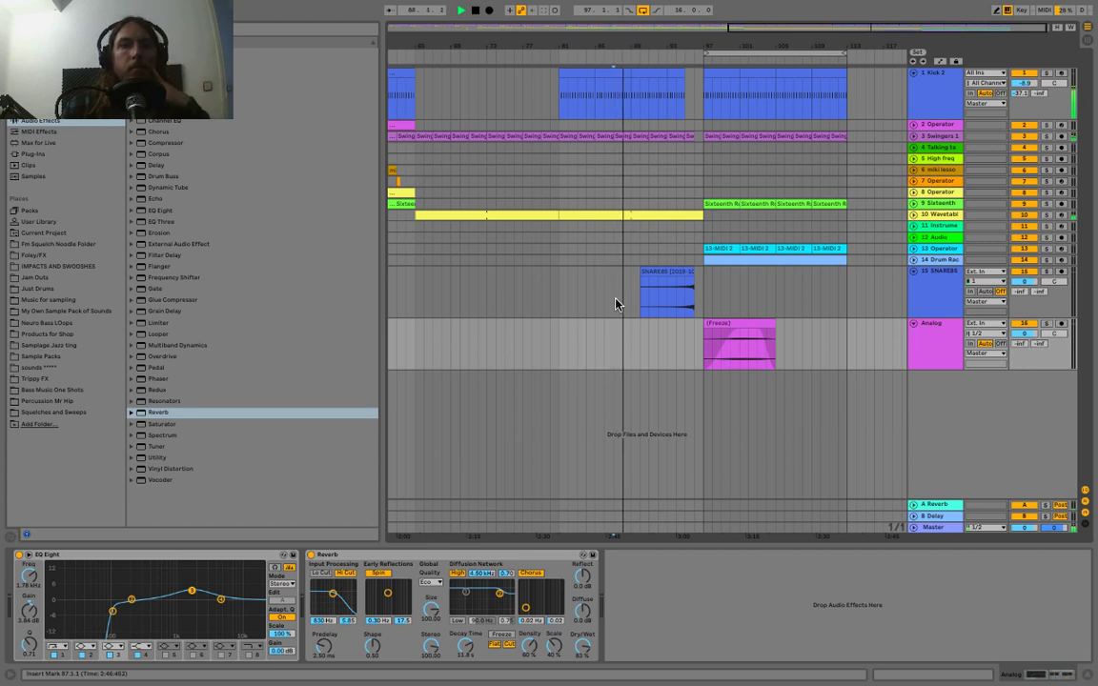
left_click(945, 301)
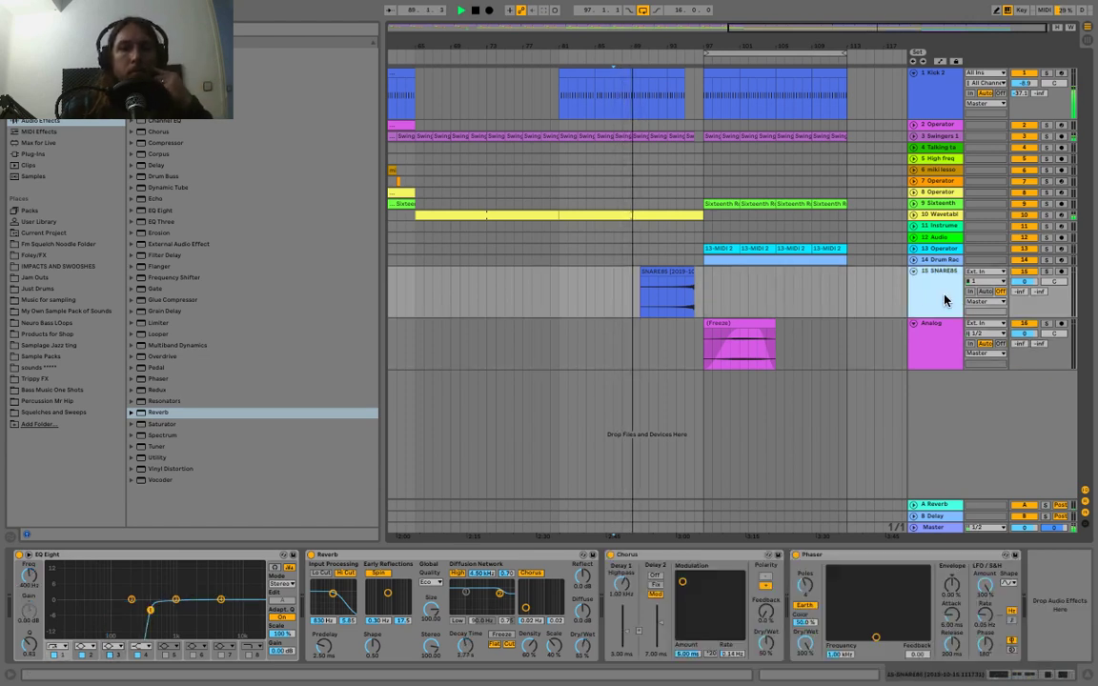
left_click_drag(468, 647, 469, 658)
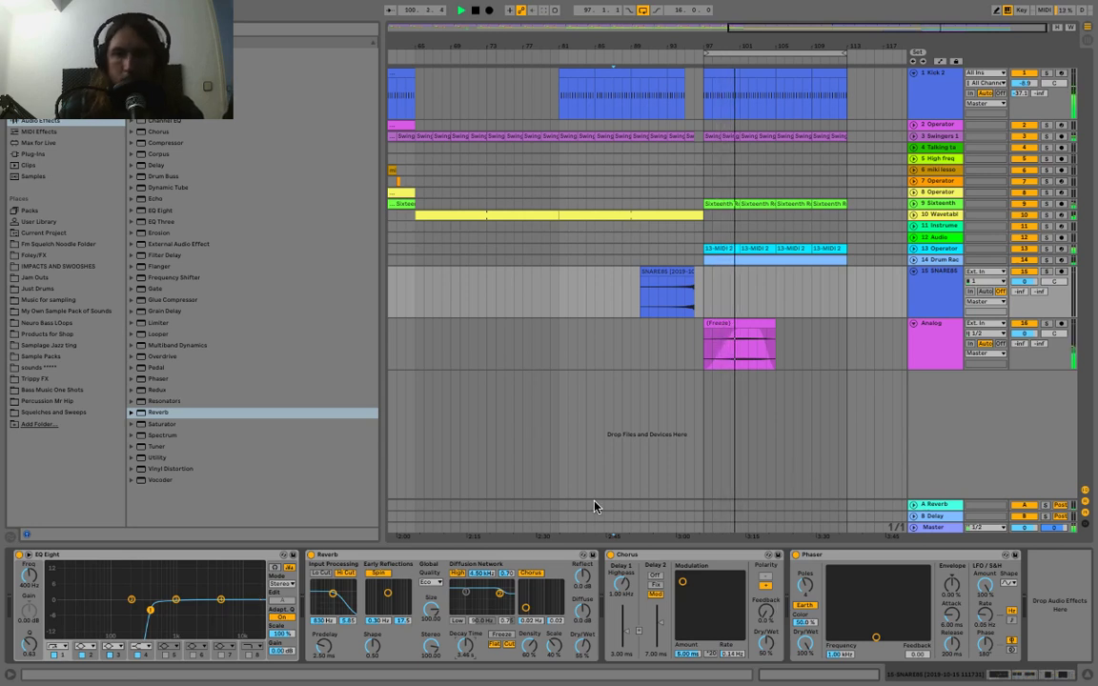
Turn the Analog track's EQ boost into a wide dip at about 2.80 kHz and hide the device view.
left_click(931, 344)
mouse_move(191, 591)
left_mouse_down()
mouse_move(219, 621)
mouse_move(213, 571)
mouse_move(212, 617)
mouse_move(214, 589)
mouse_move(199, 612)
left_mouse_up()
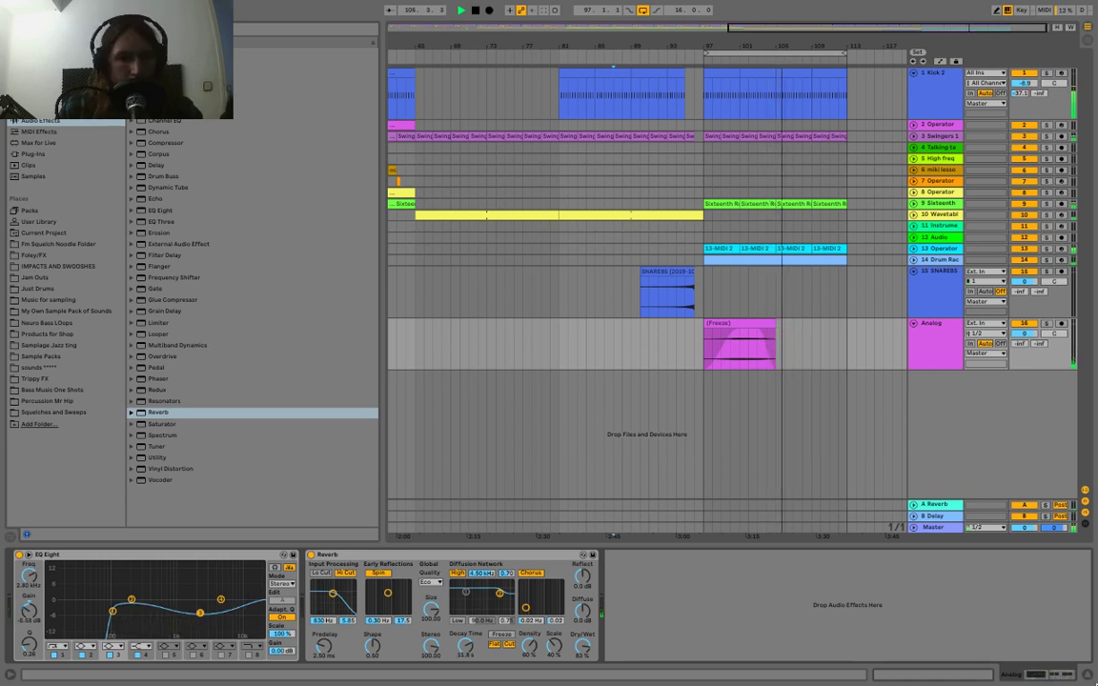
left_click(1091, 675)
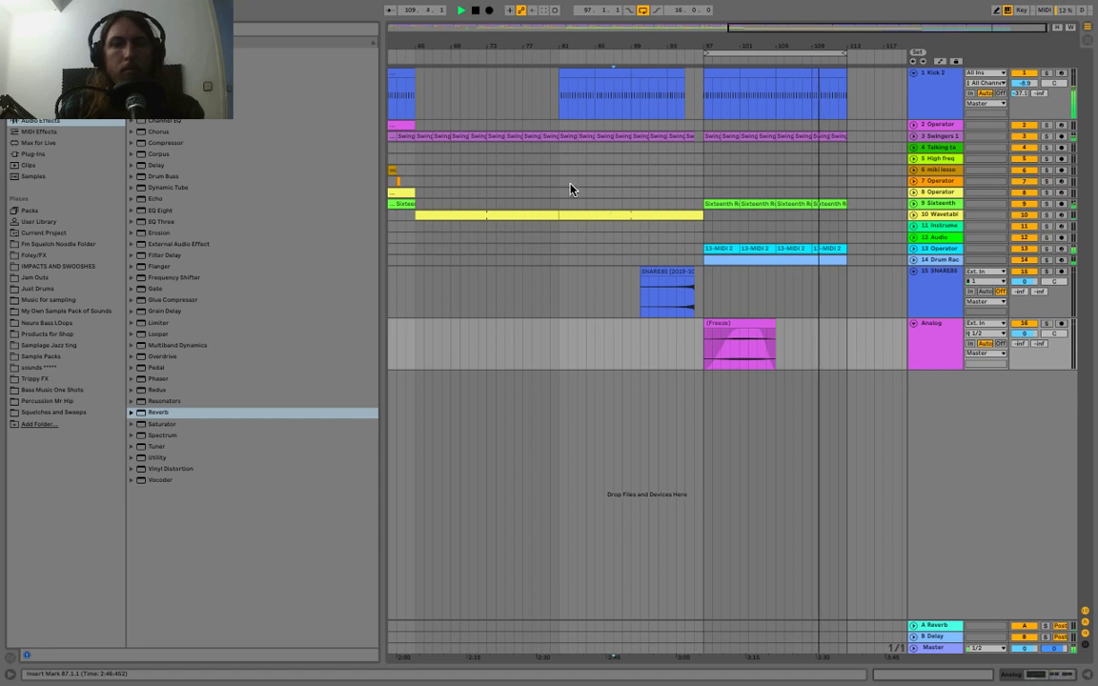
Play the arrangement from bar 87 to listen to the transition into bar 97.
left_click(475, 10)
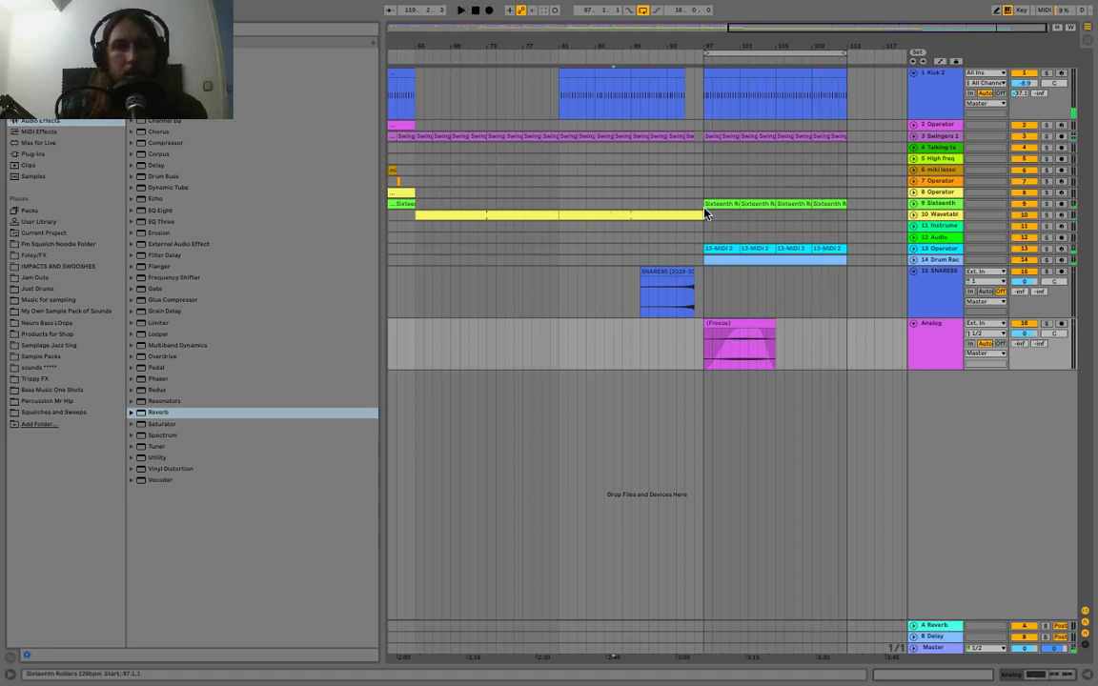
left_click(614, 181)
key("space")
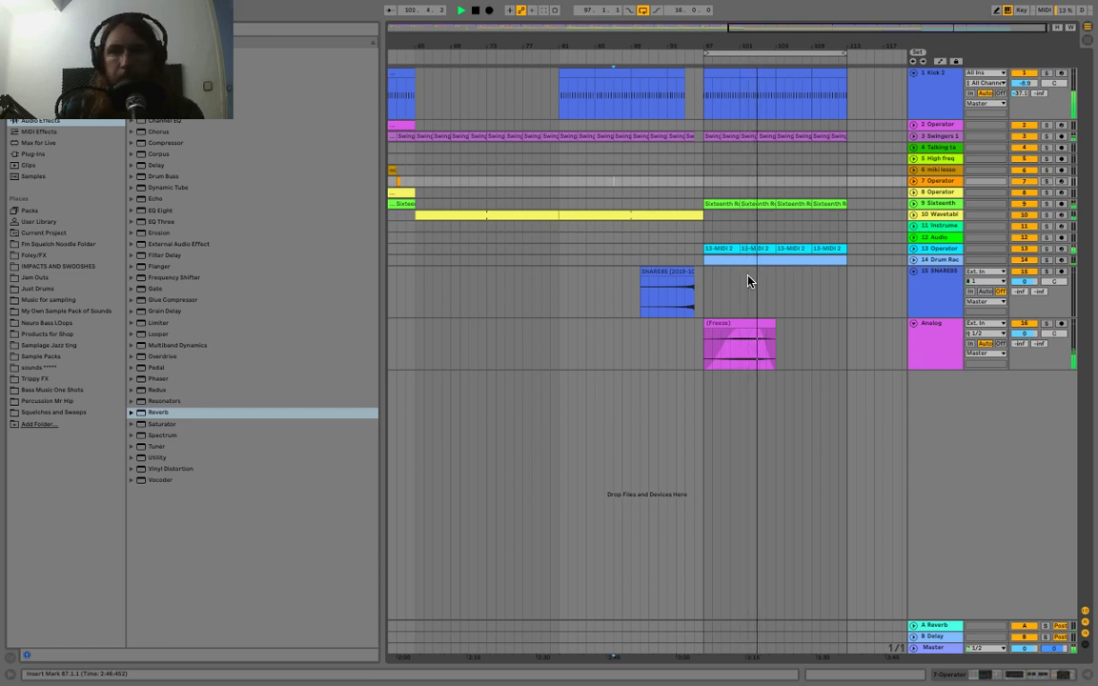
key("space")
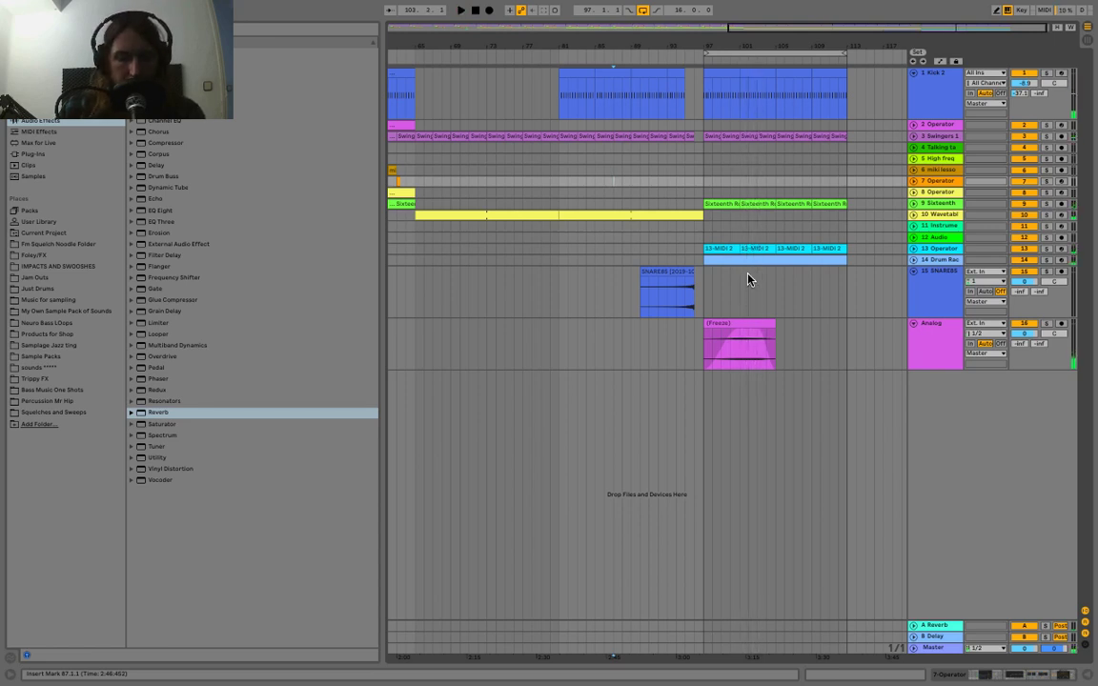
left_click(754, 261)
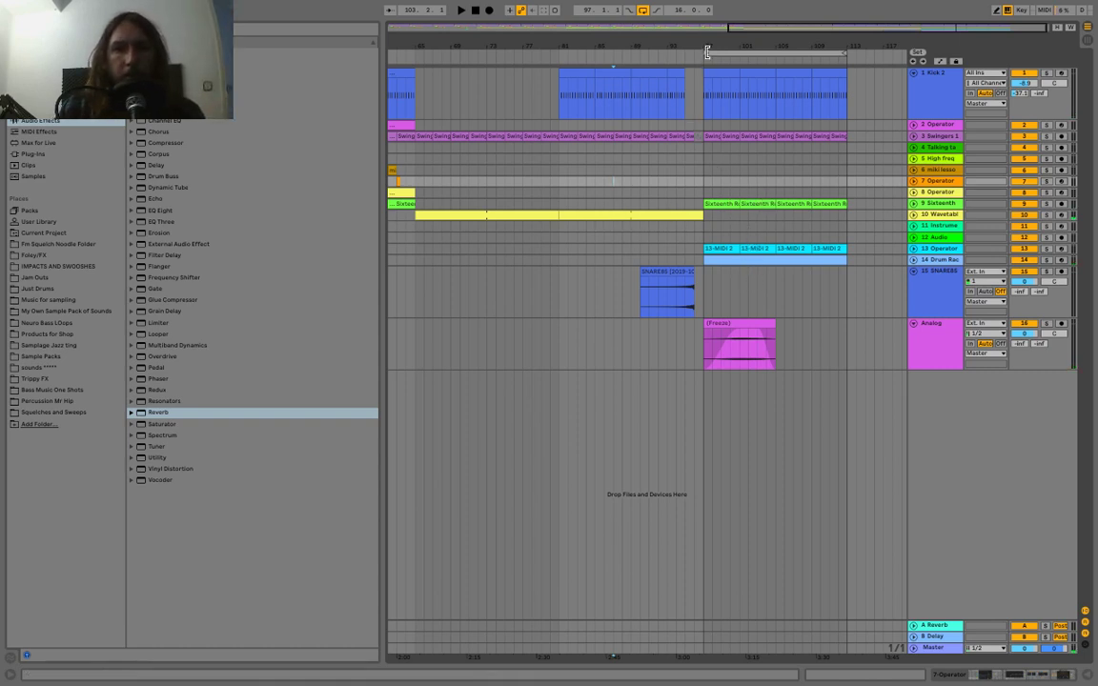
Review the gap before the drop by marking bar 96 to bar 97 across tracks 2 to 6.
left_click_drag(700, 46, 728, 93)
left_click(710, 124)
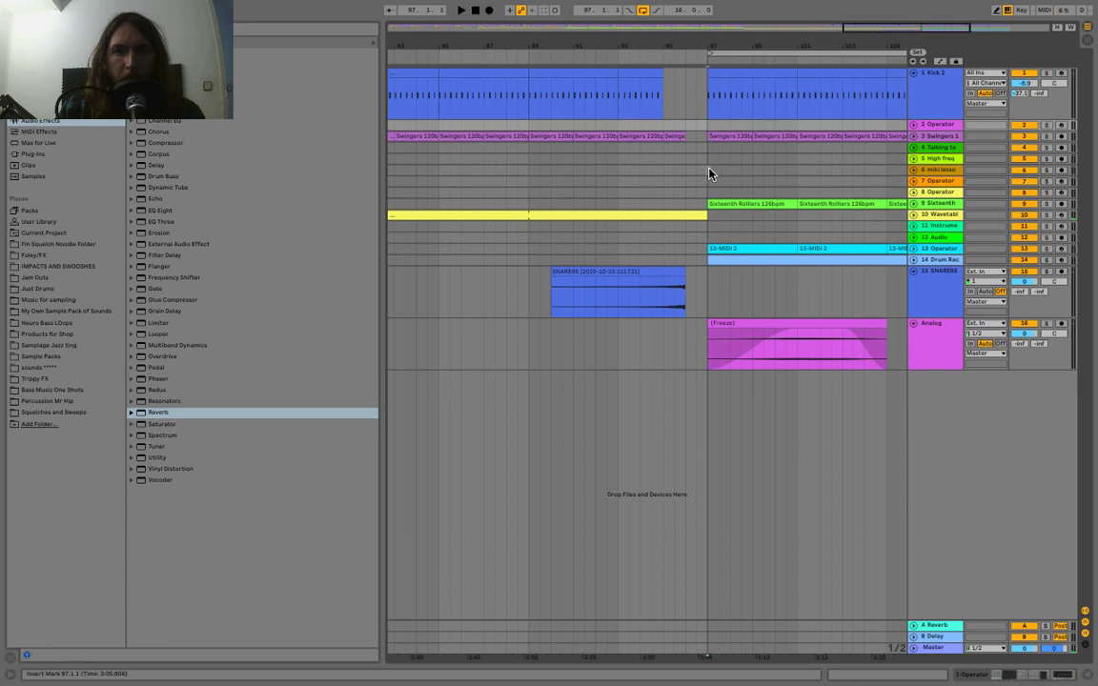
left_click(710, 172)
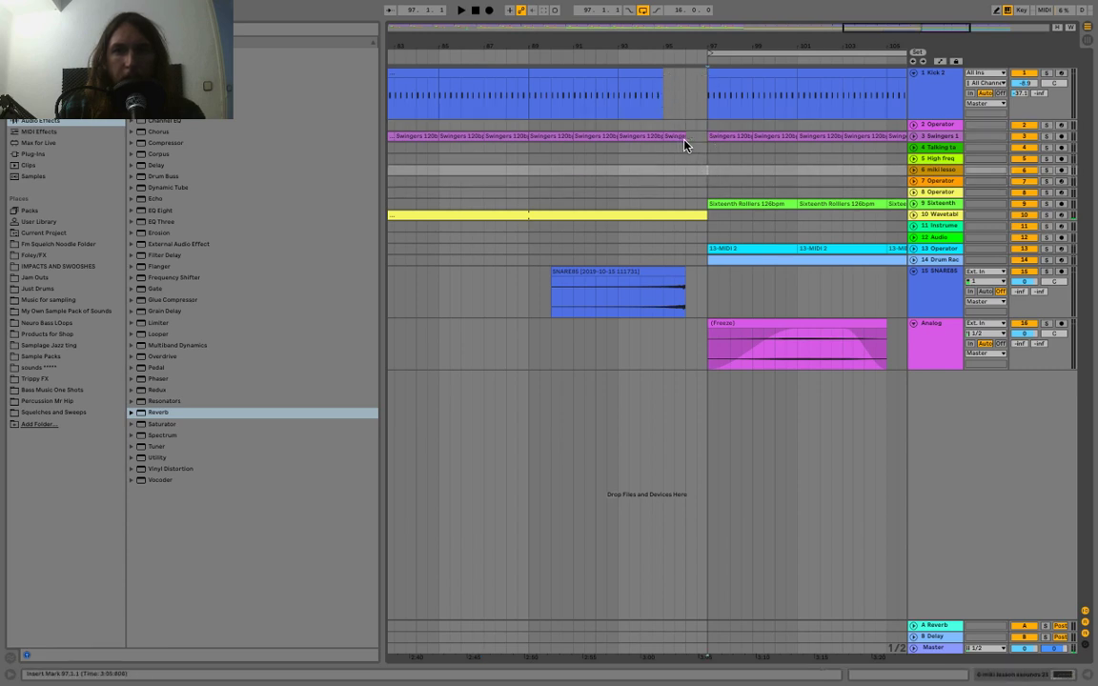
mouse_move(690, 139)
left_mouse_down()
mouse_move(664, 137)
mouse_move(706, 129)
left_mouse_up()
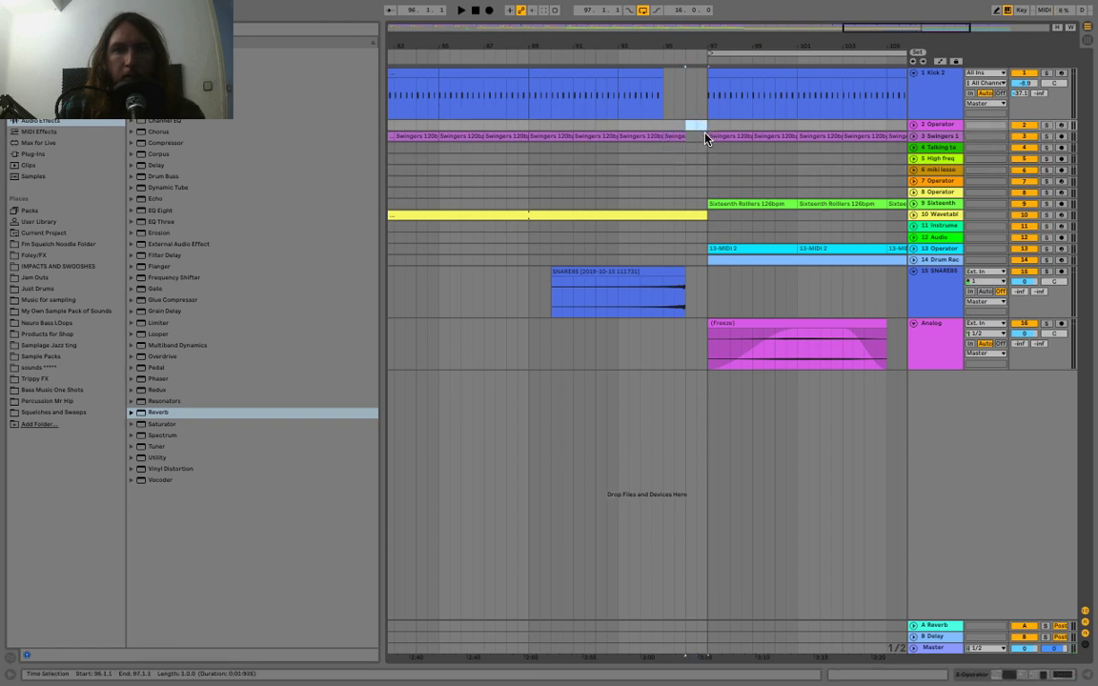
left_click(677, 275)
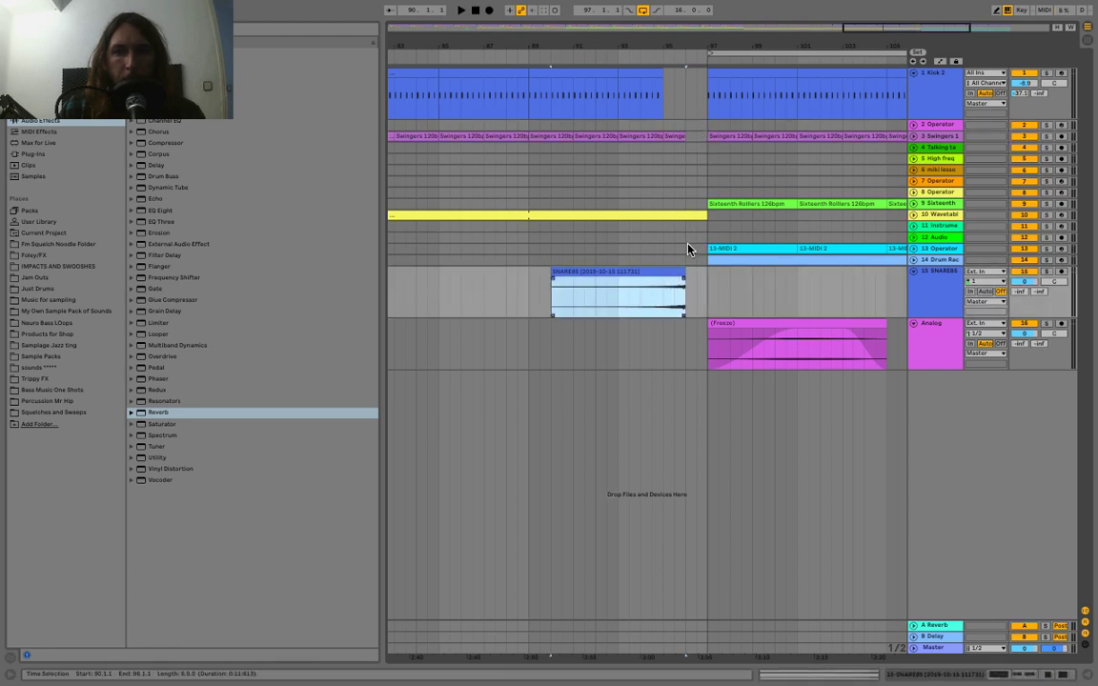
left_click(688, 135)
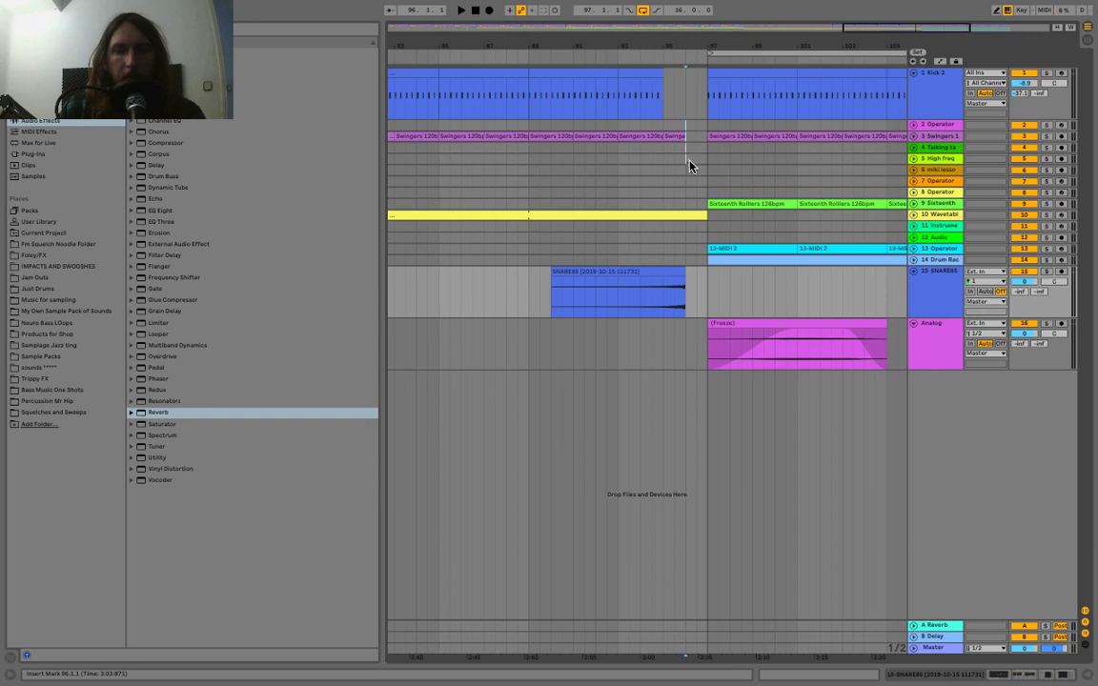
left_click(705, 166, "shift")
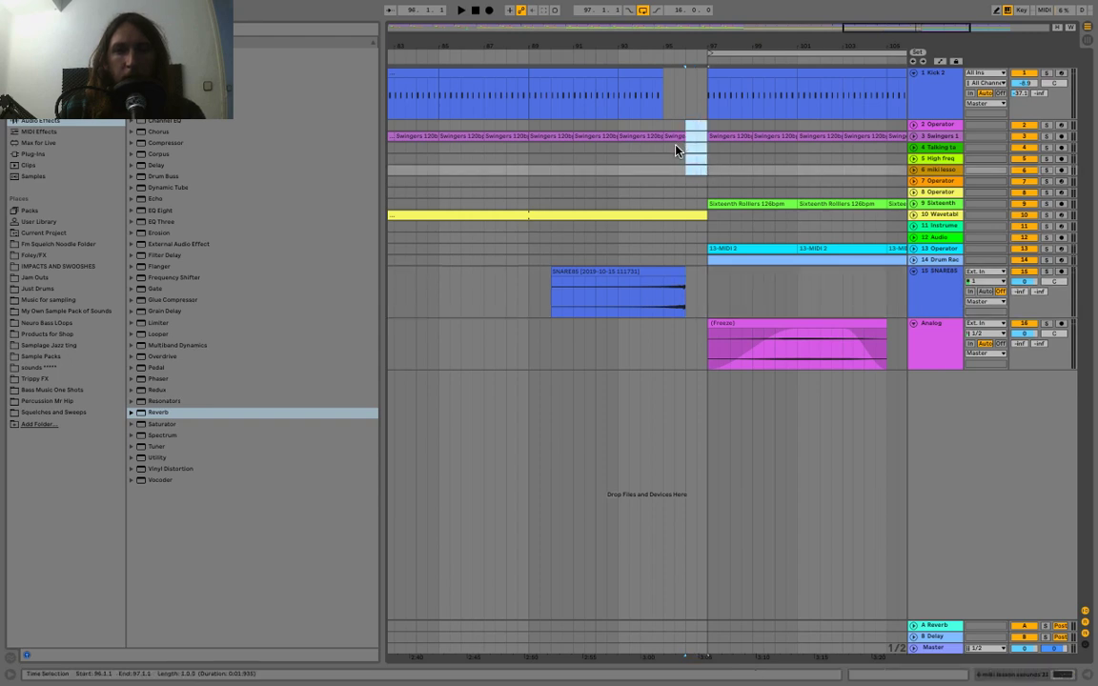
Highlight the area around the Analog noise clip for review, and place the insert marker at bar 97.
left_click_drag(739, 45, 578, 46)
left_click(580, 323)
left_click_drag(519, 355, 788, 327)
left_click_drag(661, 45, 736, 26)
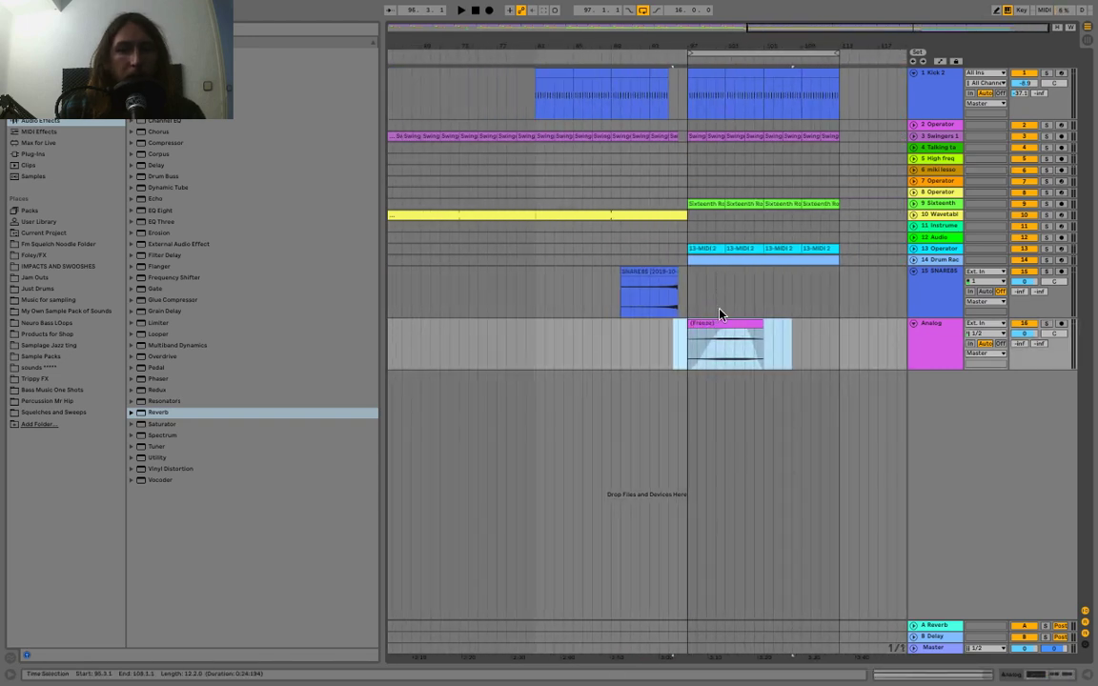
left_click(691, 310)
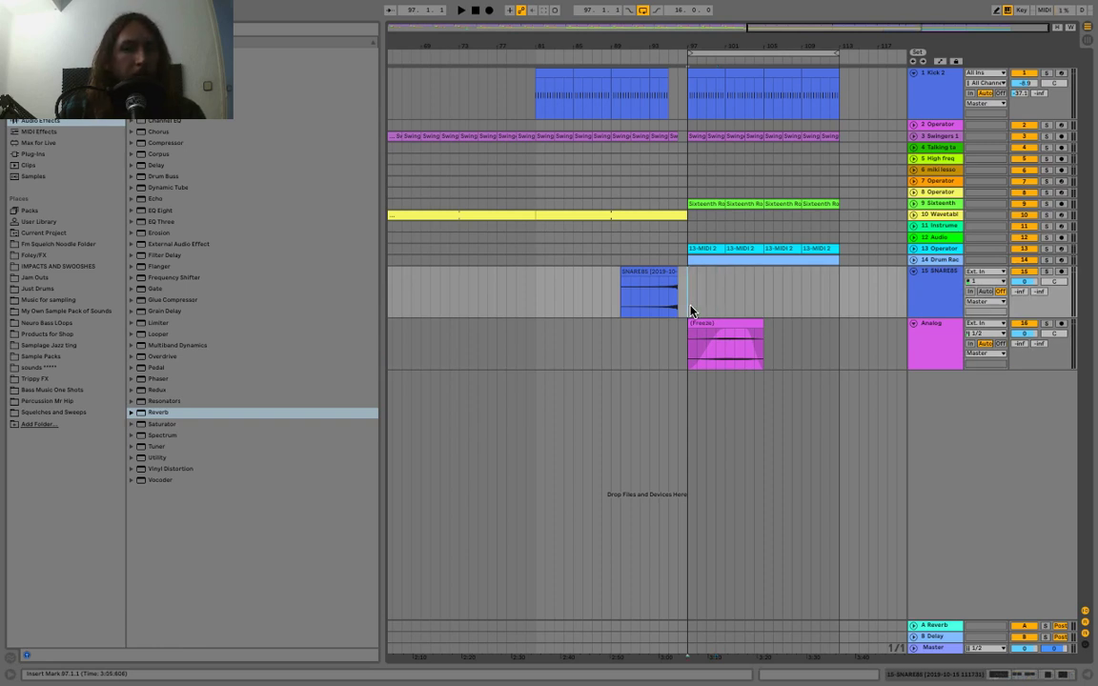
Unfold the Wavetable track to review its clip and device chain, and fold the track back up.
left_click(913, 217)
double_click(933, 227)
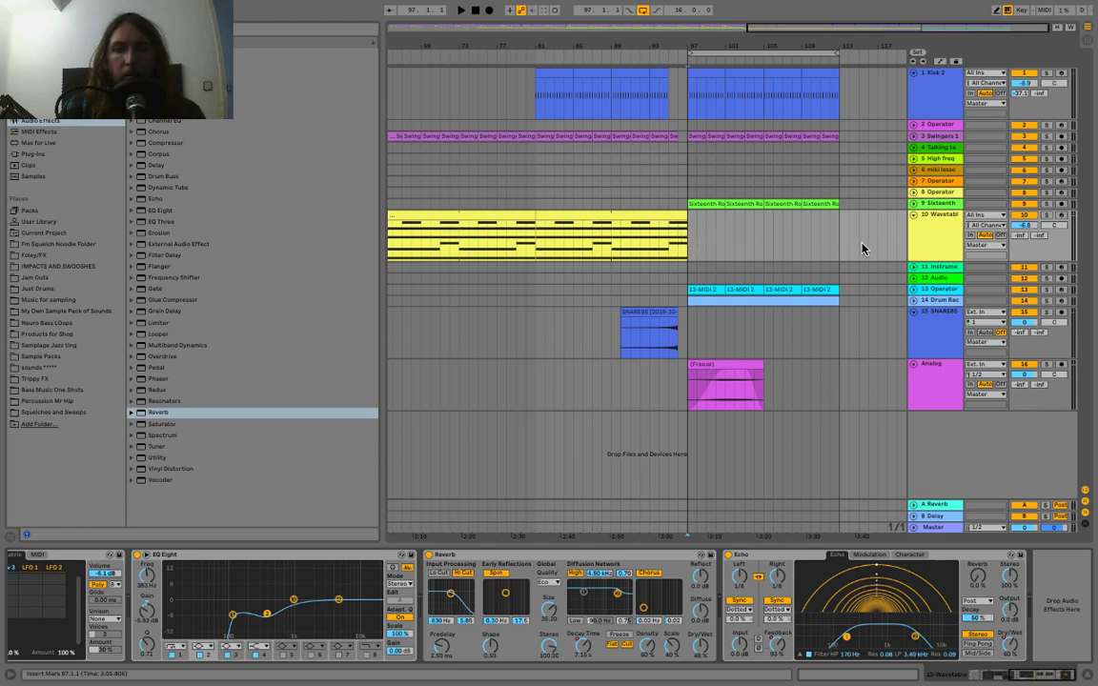
left_click(913, 214)
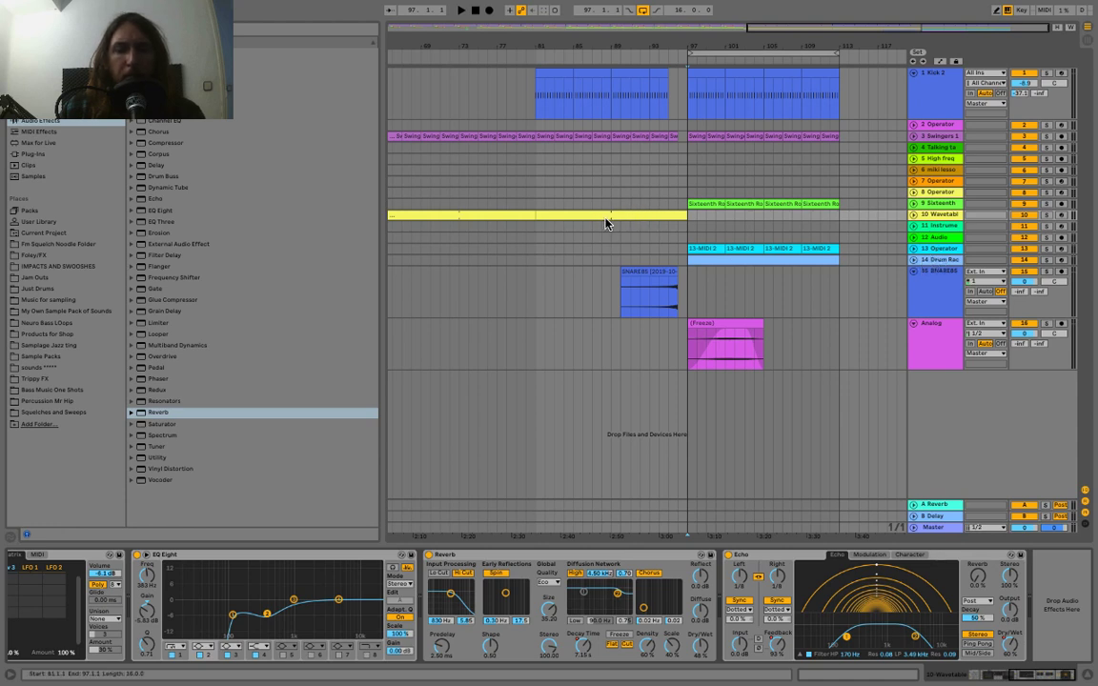
Play the arrangement from bar 49 and review the device chains of the 2 Operator and Kick 2 tracks.
left_click_drag(657, 44, 736, 48)
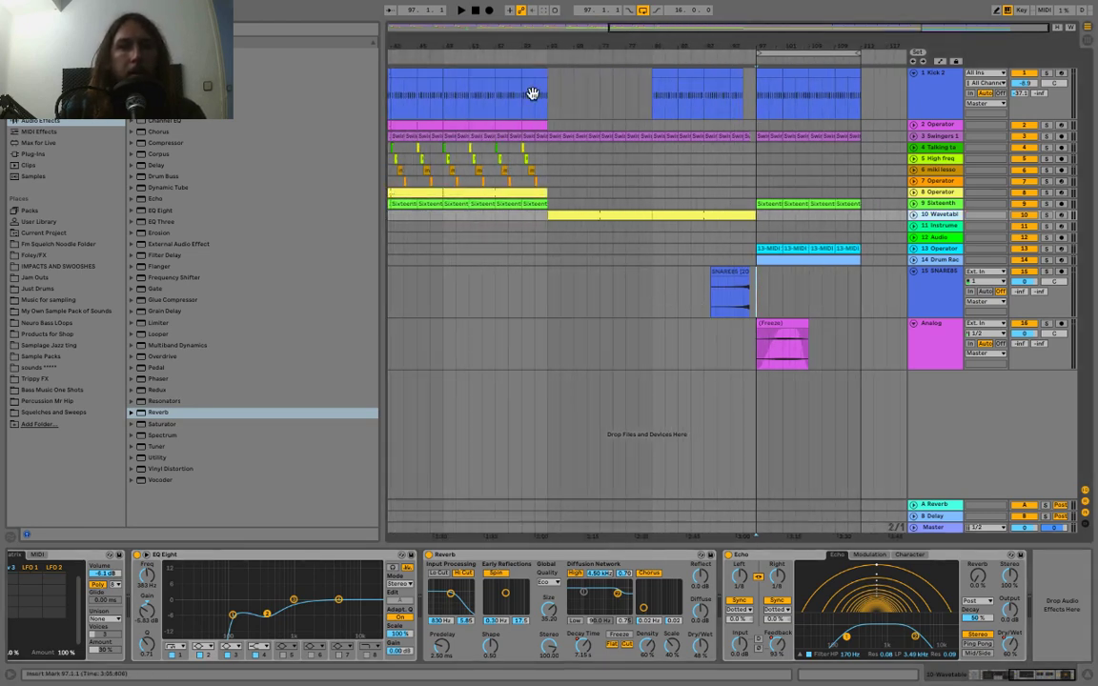
left_click_drag(768, 227, 707, 226)
left_click_drag(446, 43, 599, 46)
left_click(621, 191)
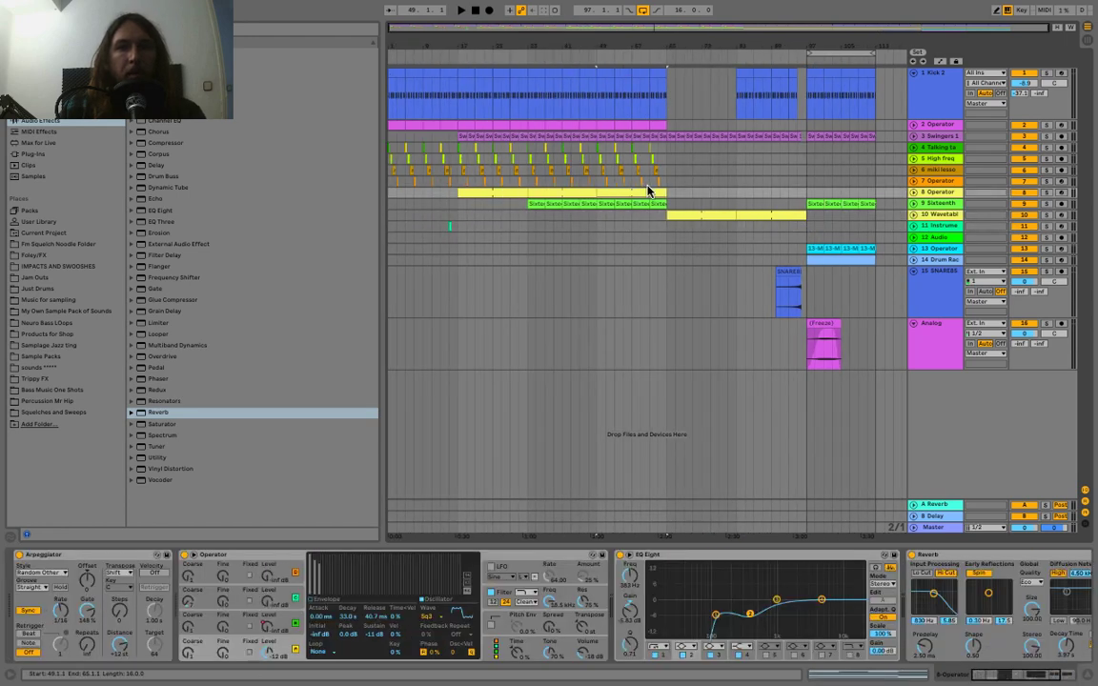
left_click(608, 237)
key("space")
left_click(944, 124)
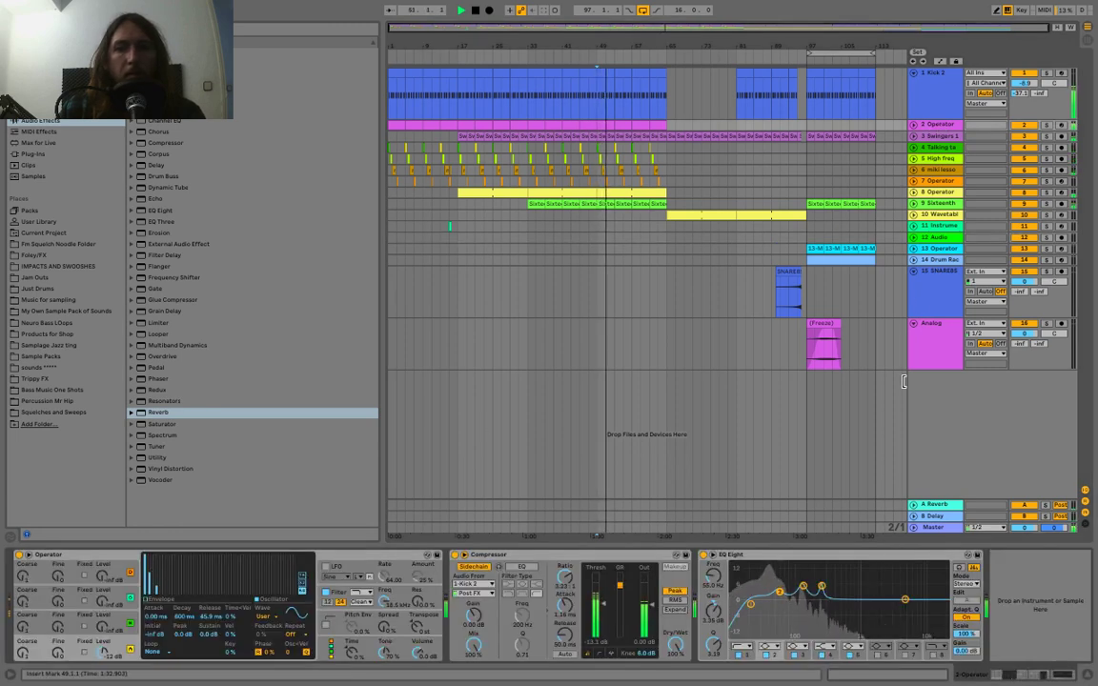
left_click(917, 116)
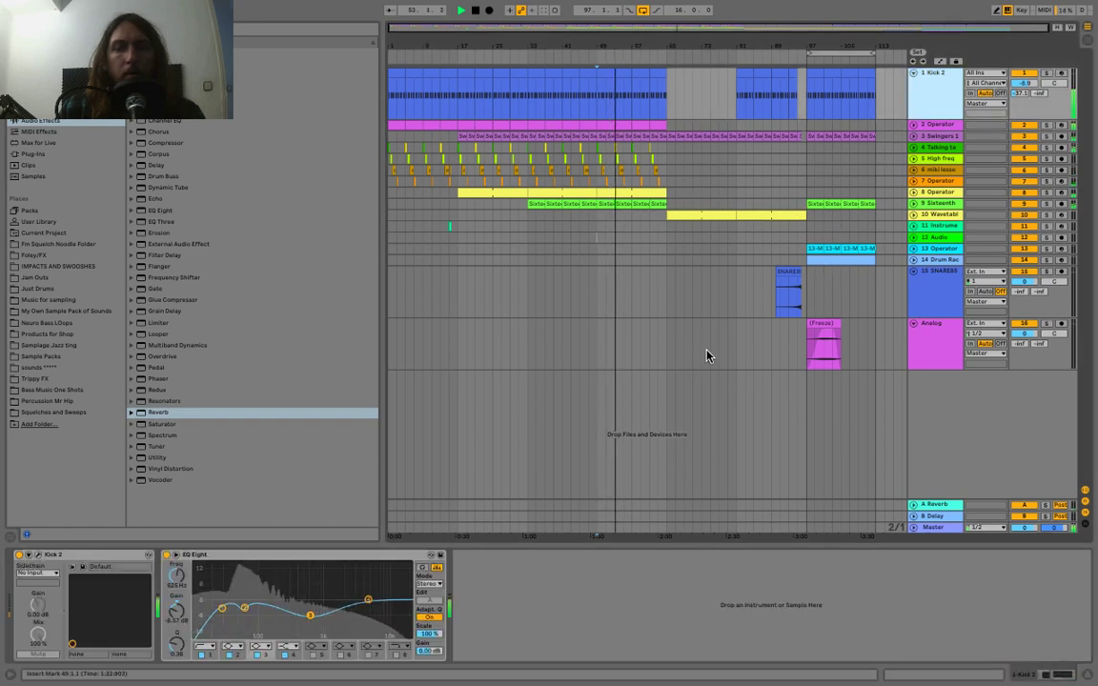
left_click(913, 191)
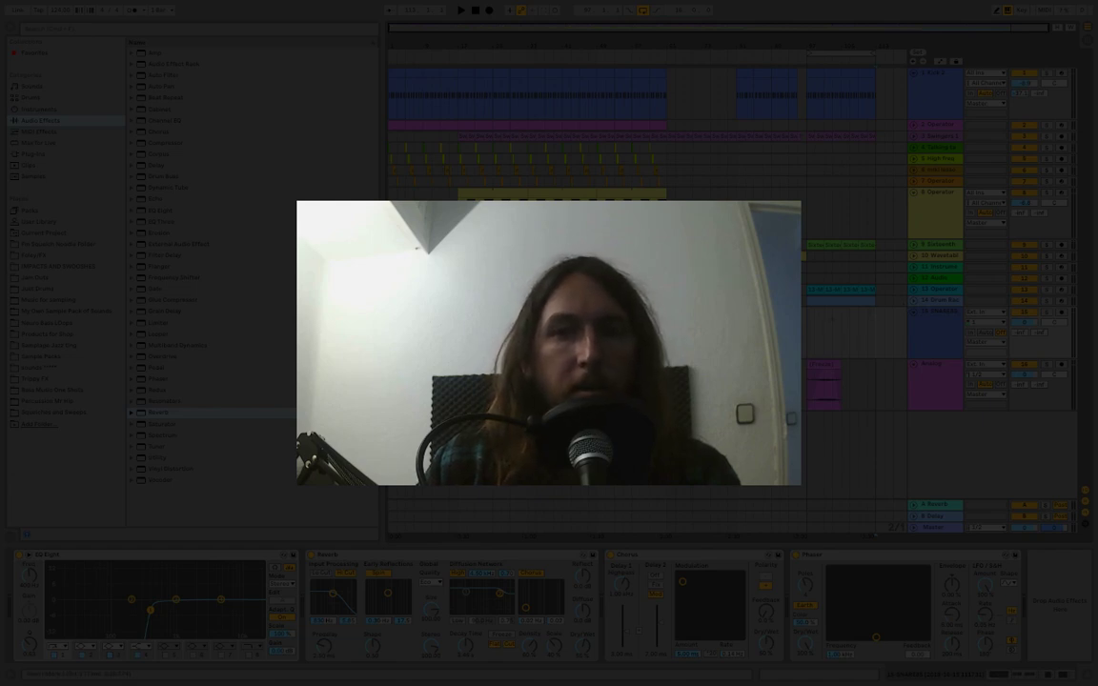
left_click_drag(823, 278, 797, 268)
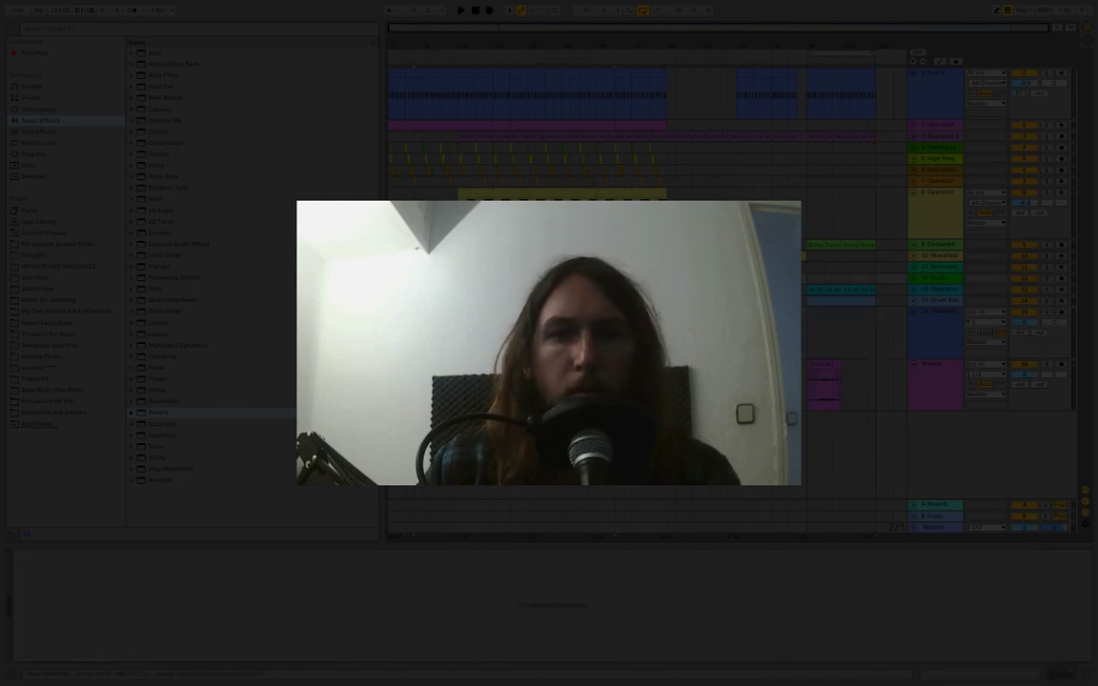
left_click_drag(615, 278, 405, 267)
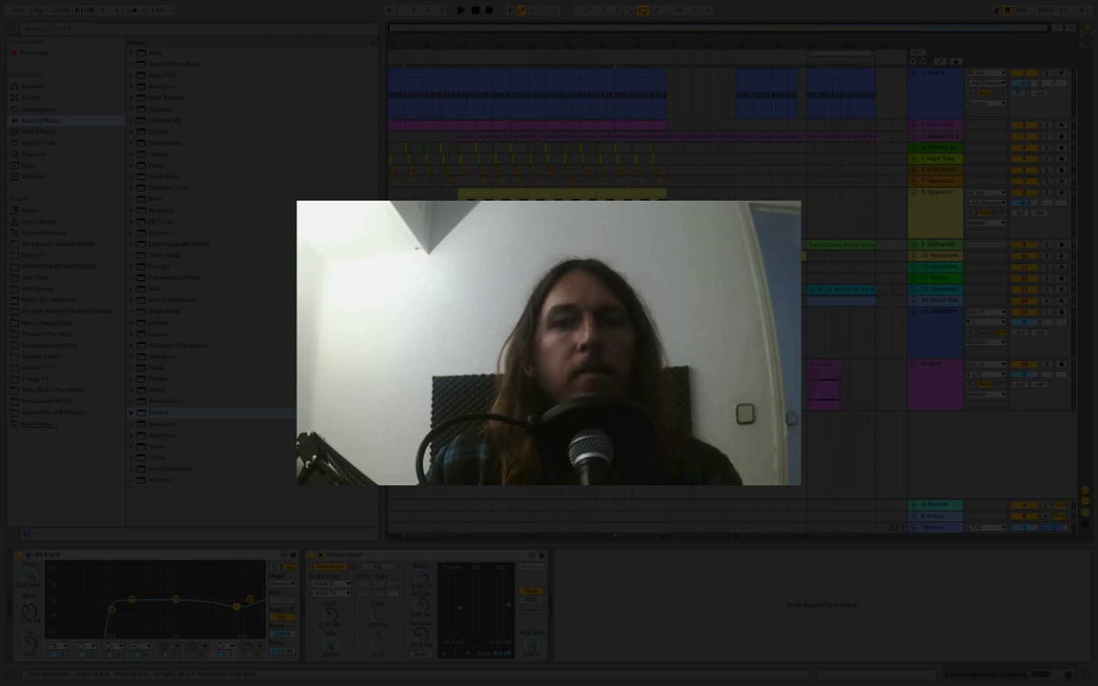